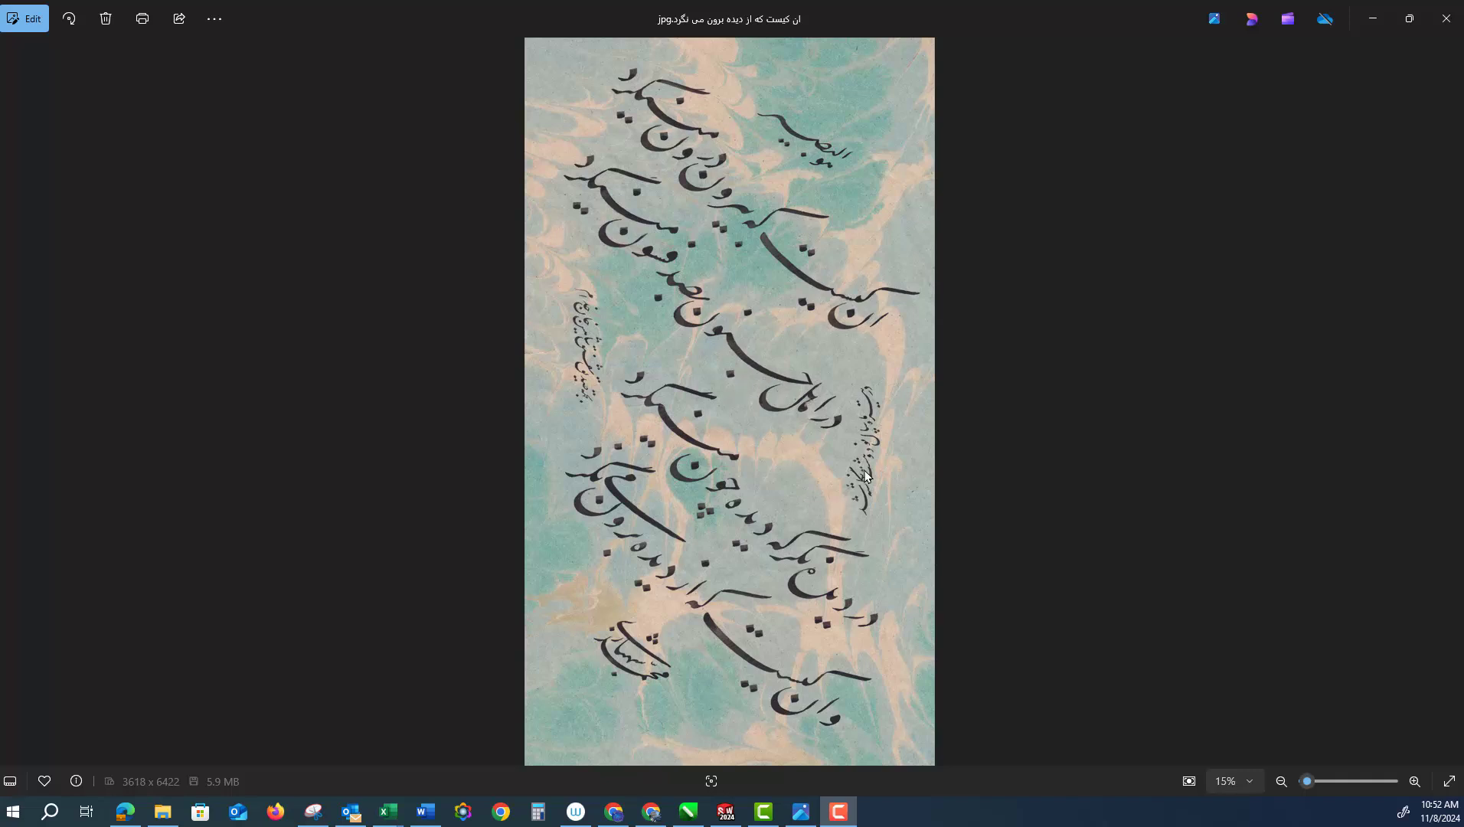
Close the calligraphy photo, switch to the Word document with the calligraphy cutouts, and hide its formatting marks
left_click(1444, 25)
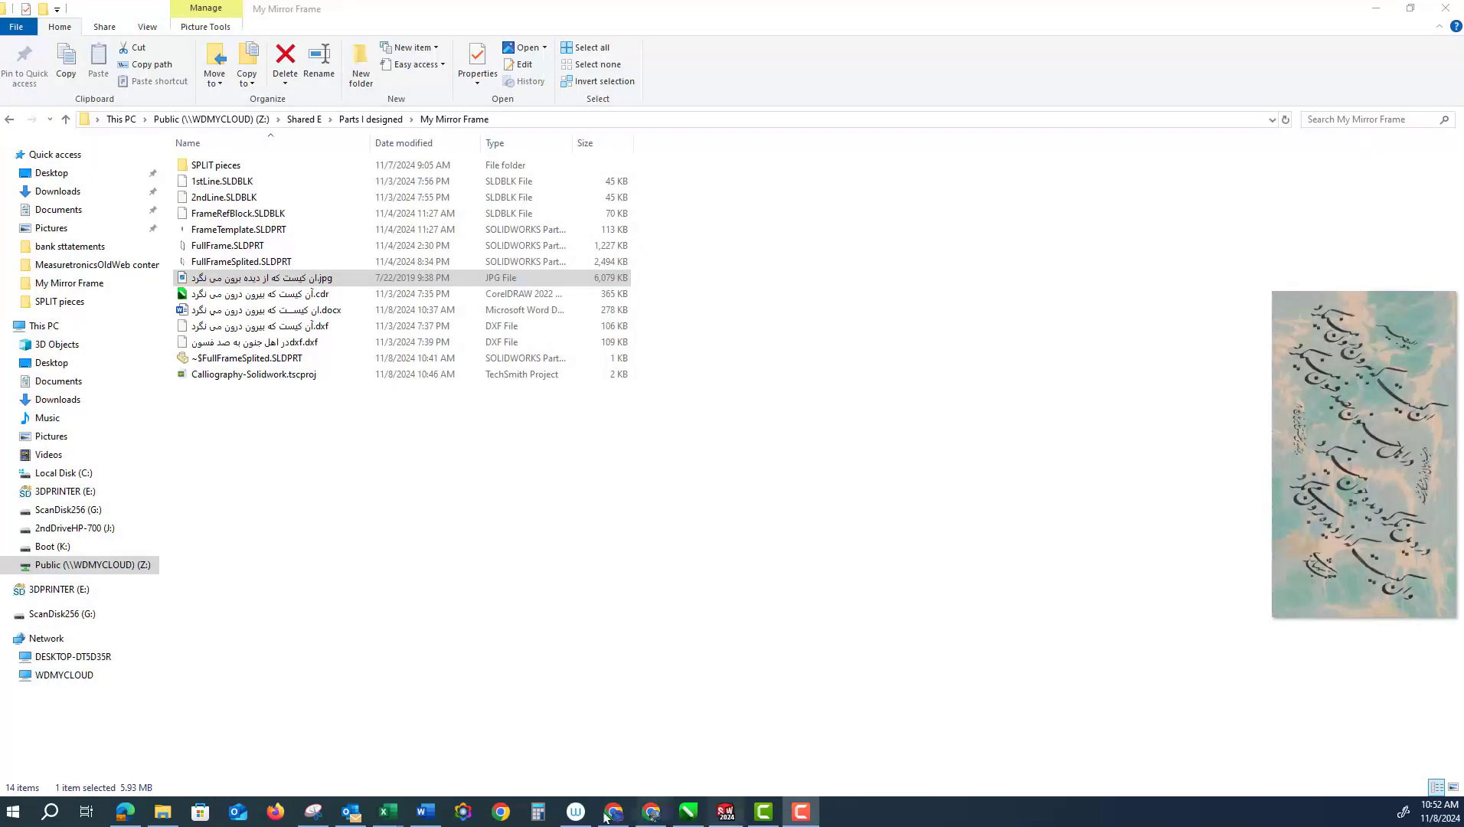
mouse_move(431, 812)
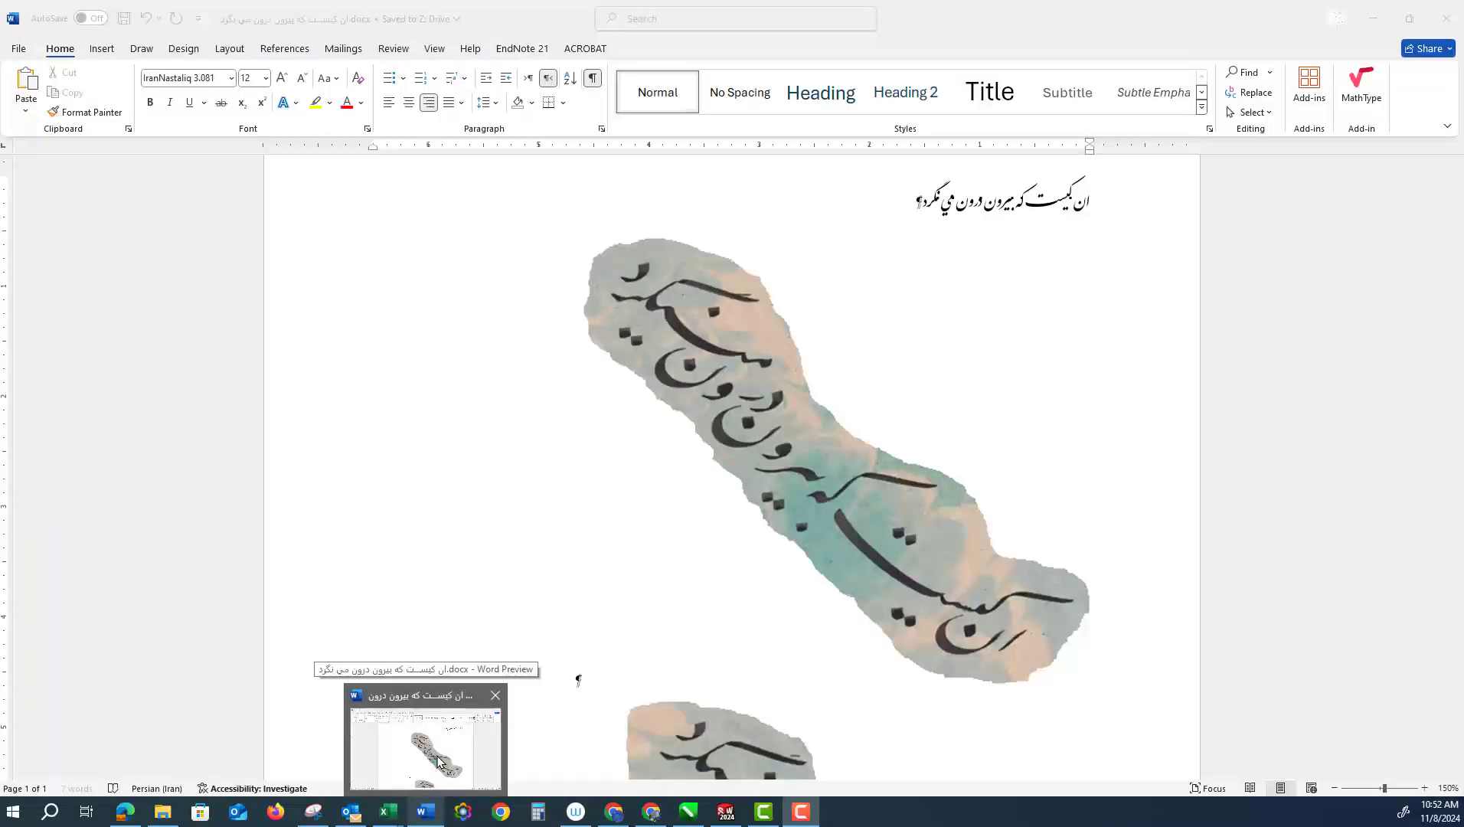
left_click(439, 761)
scroll(824, 418, "down", 3)
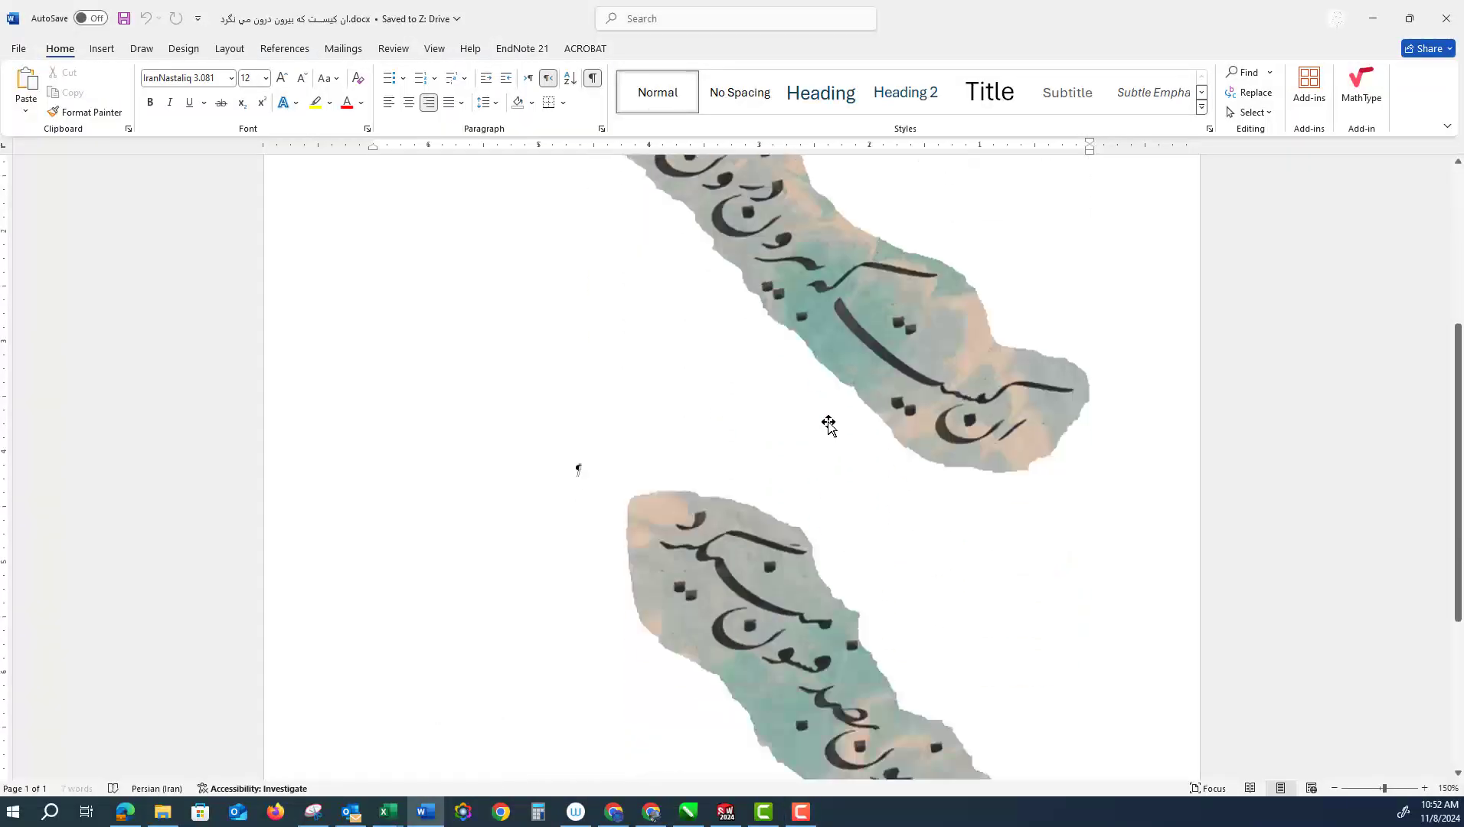
scroll(829, 426, "up", 5)
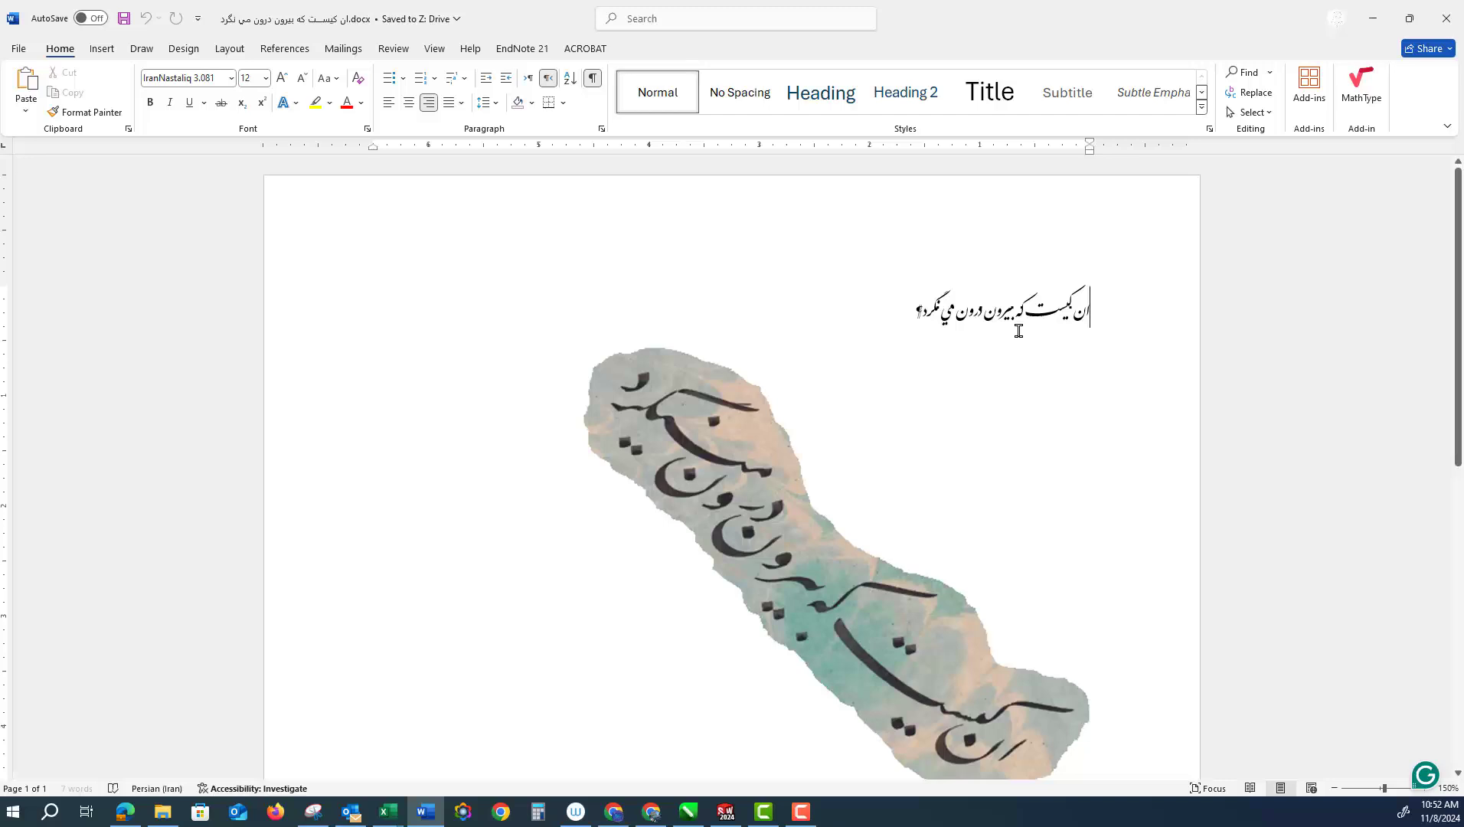
scroll(1019, 331, "up", 8, "ctrl")
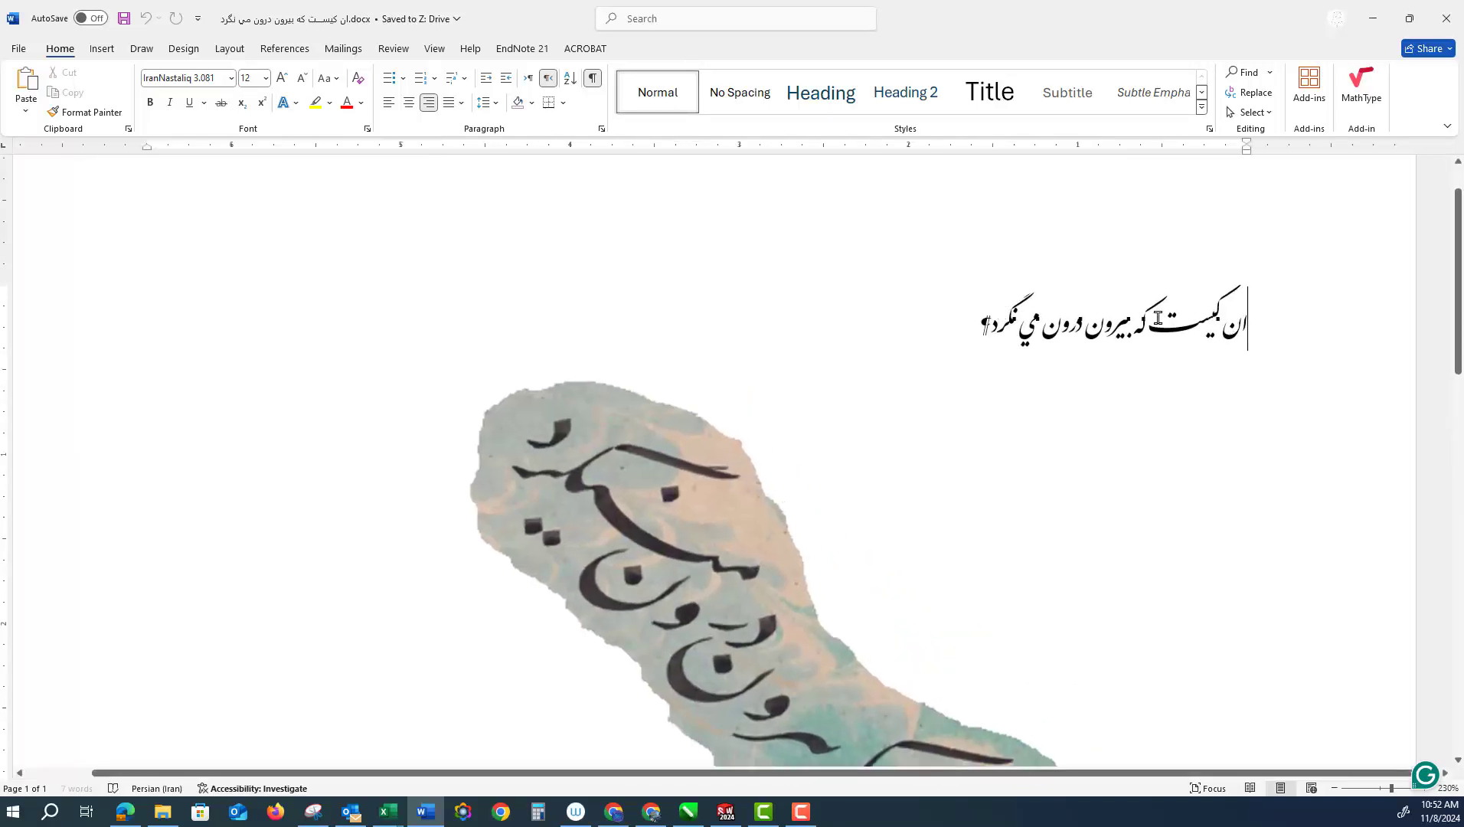
left_click(591, 78)
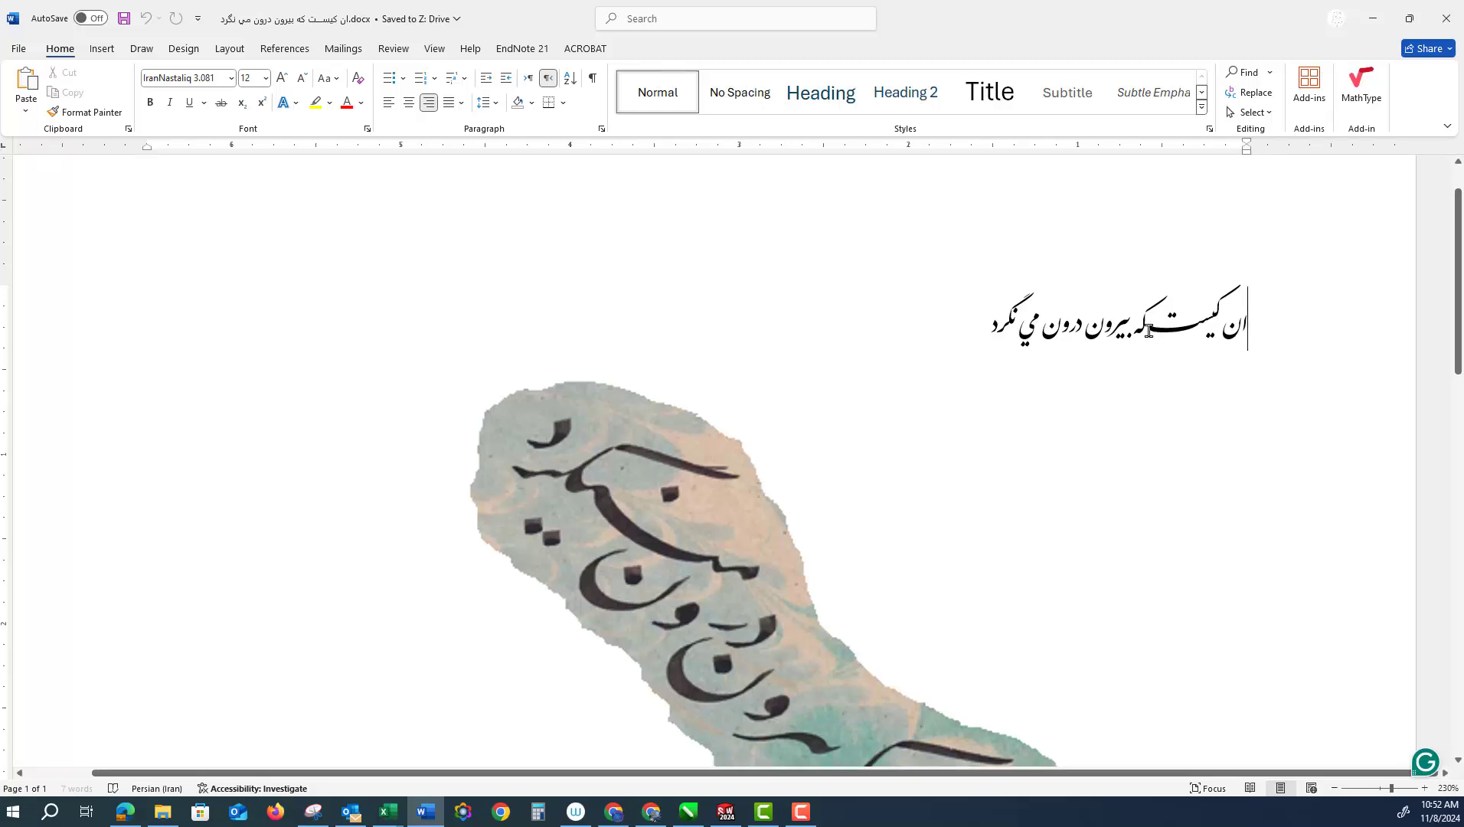
Examine the typed verse and the two calligraphy cutouts below it in the document
scroll(1209, 337, "down", 3)
scroll(1207, 330, "up", 3)
scroll(830, 464, "down", 3)
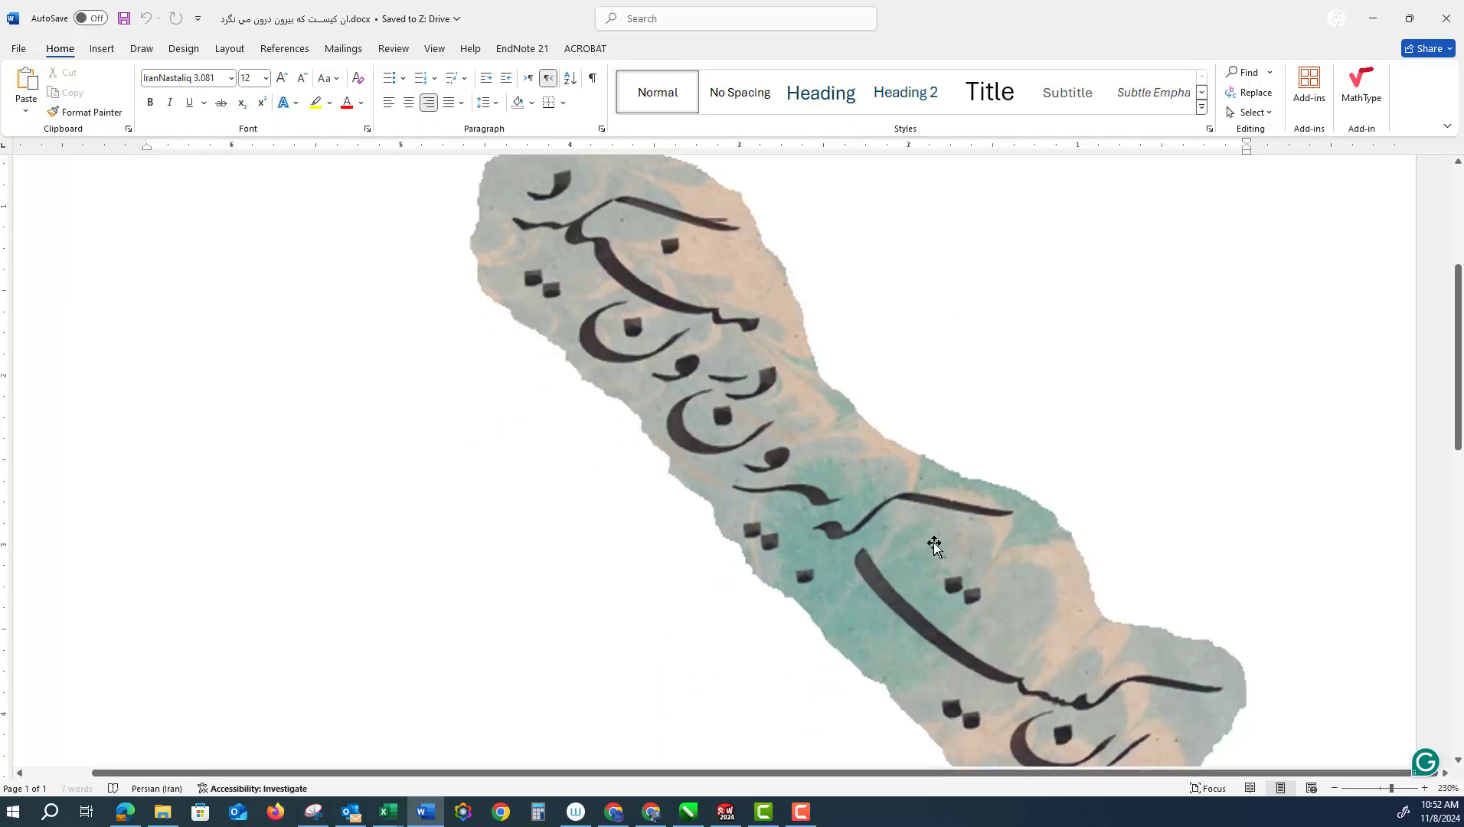
scroll(915, 531, "down", 5)
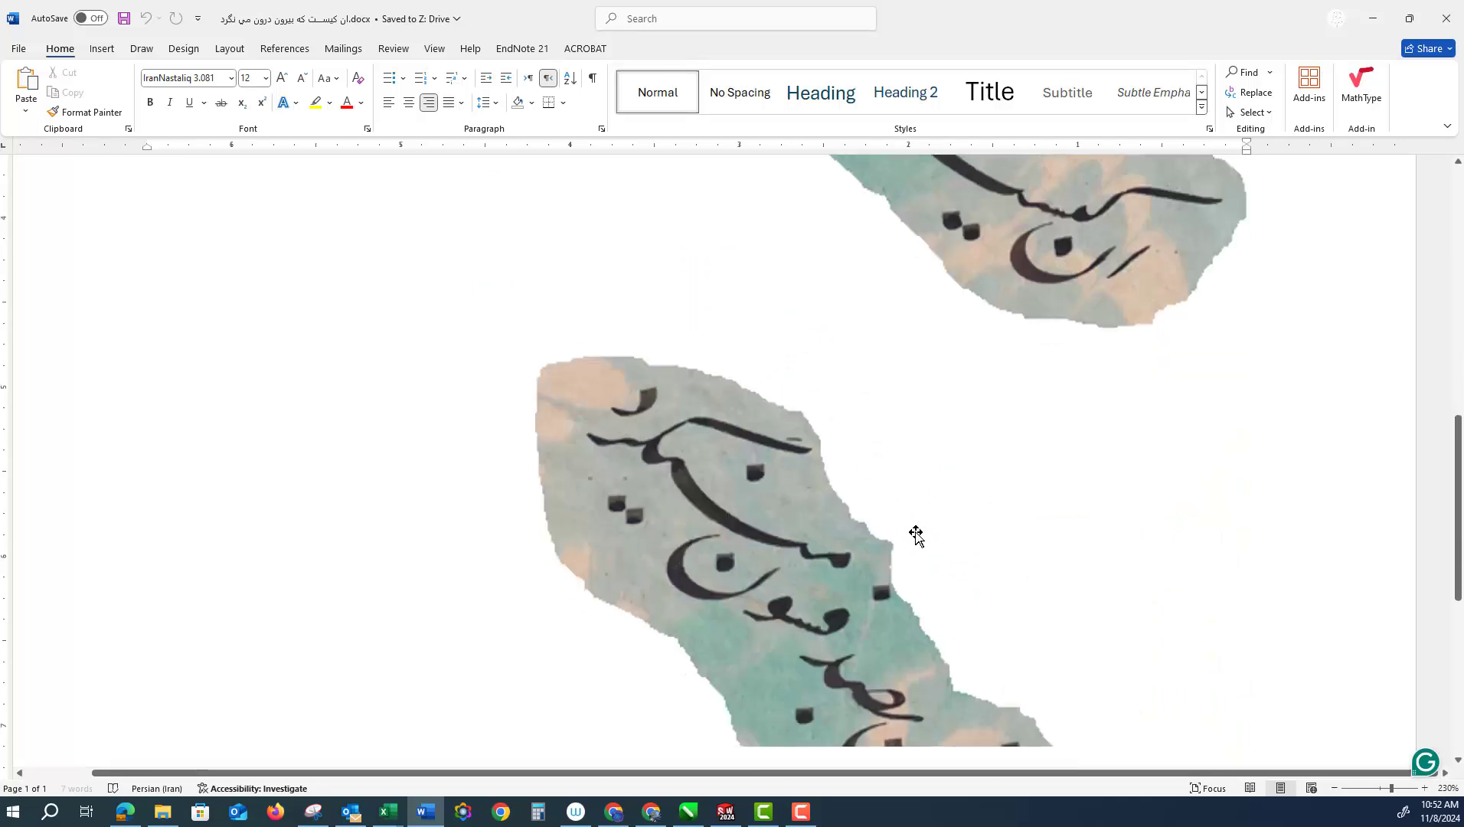
scroll(916, 534, "down", 5)
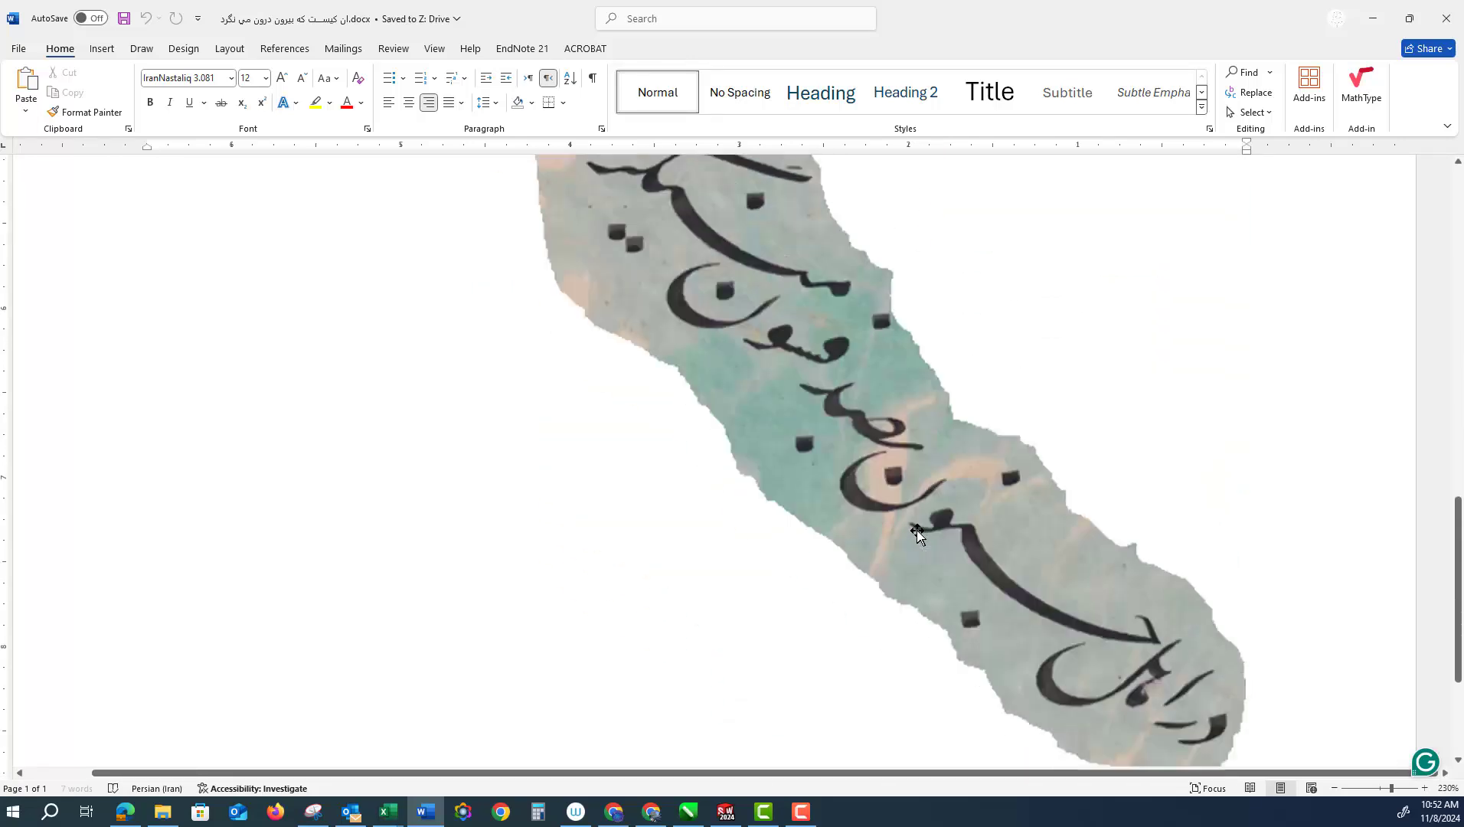
scroll(917, 534, "up", 8)
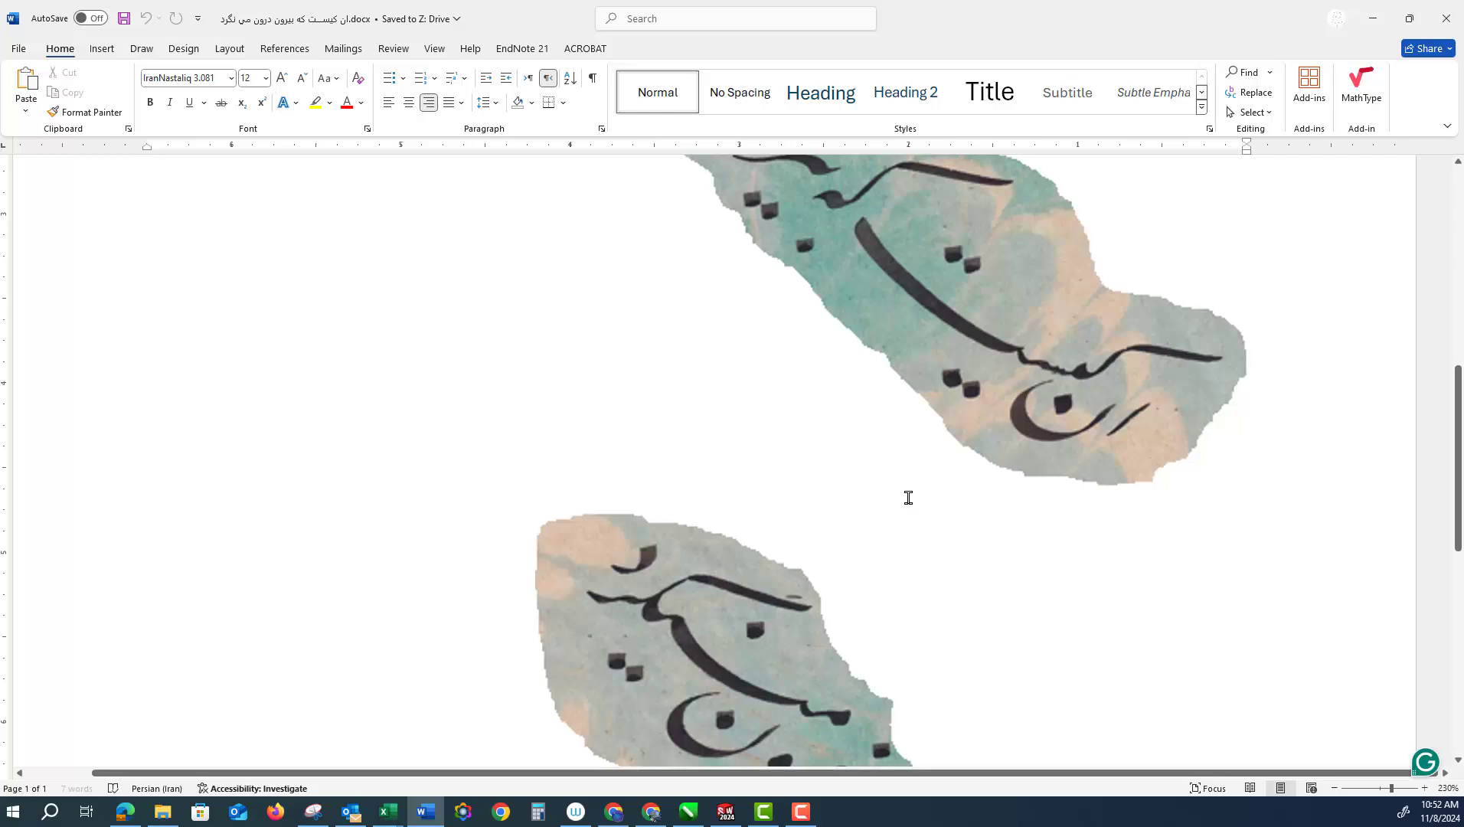
scroll(1008, 501, "up", 6)
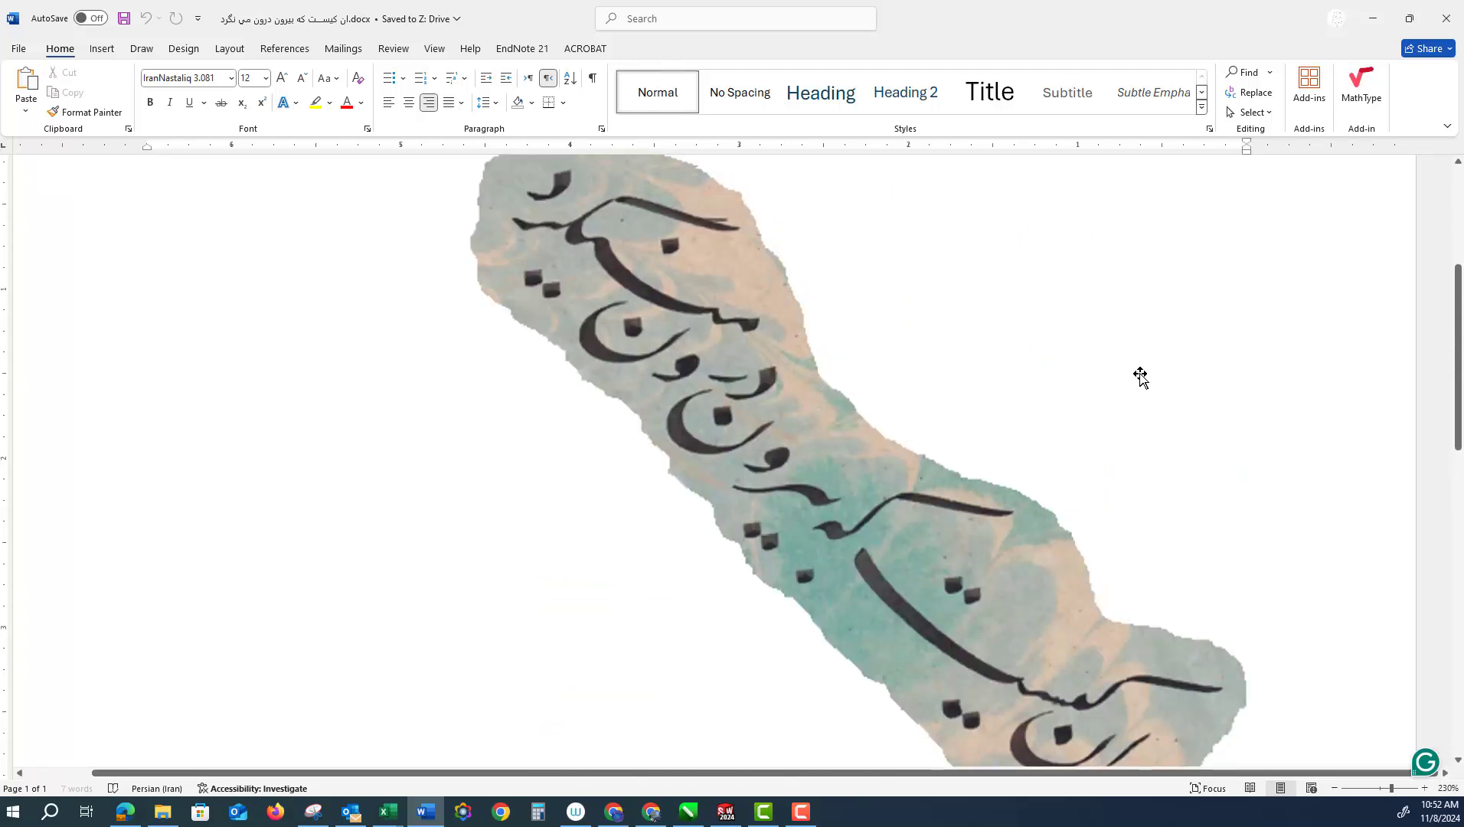
scroll(1140, 377, "up", 2)
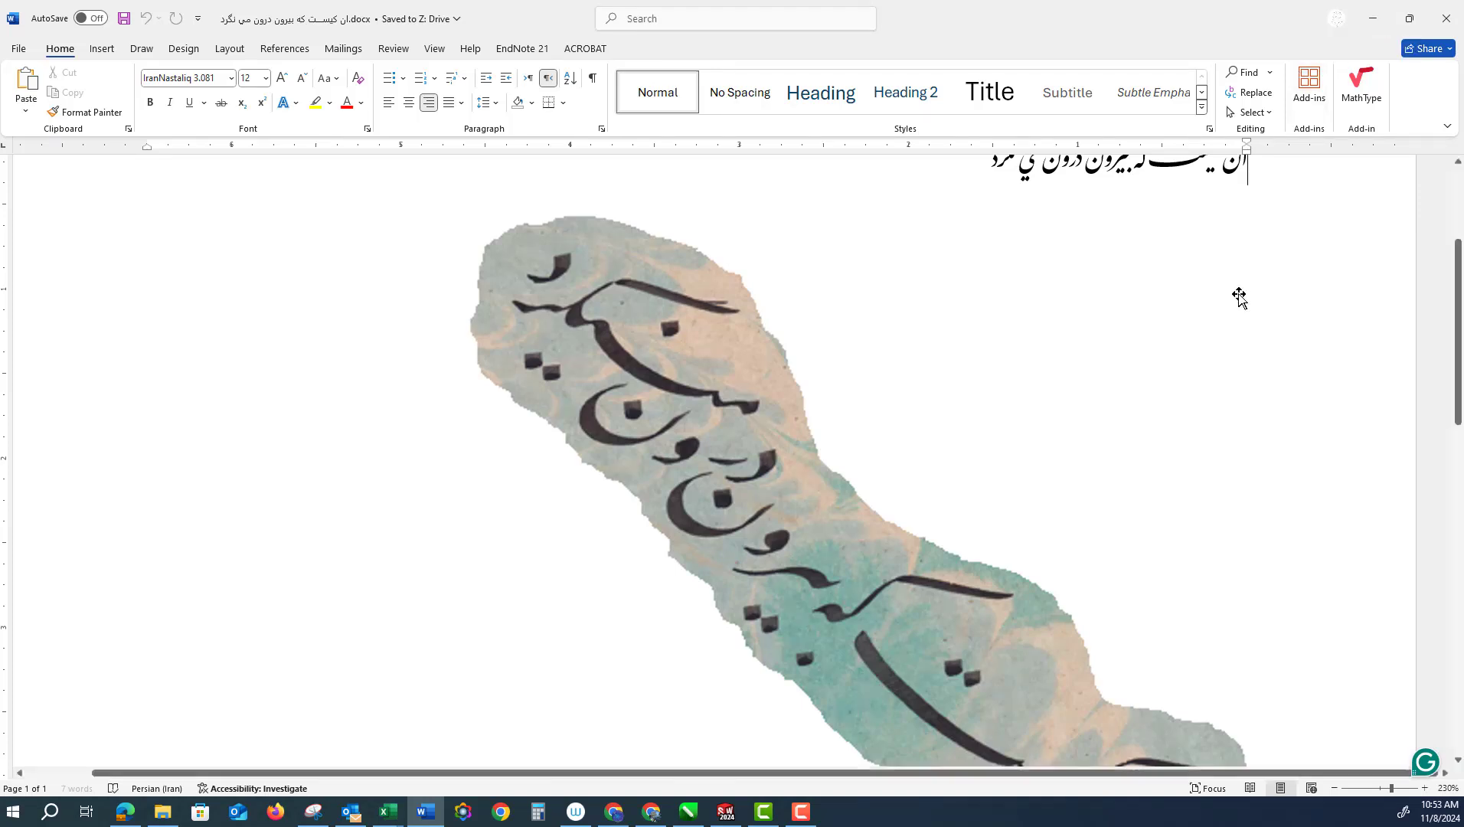
scroll(810, 464, "down", 3)
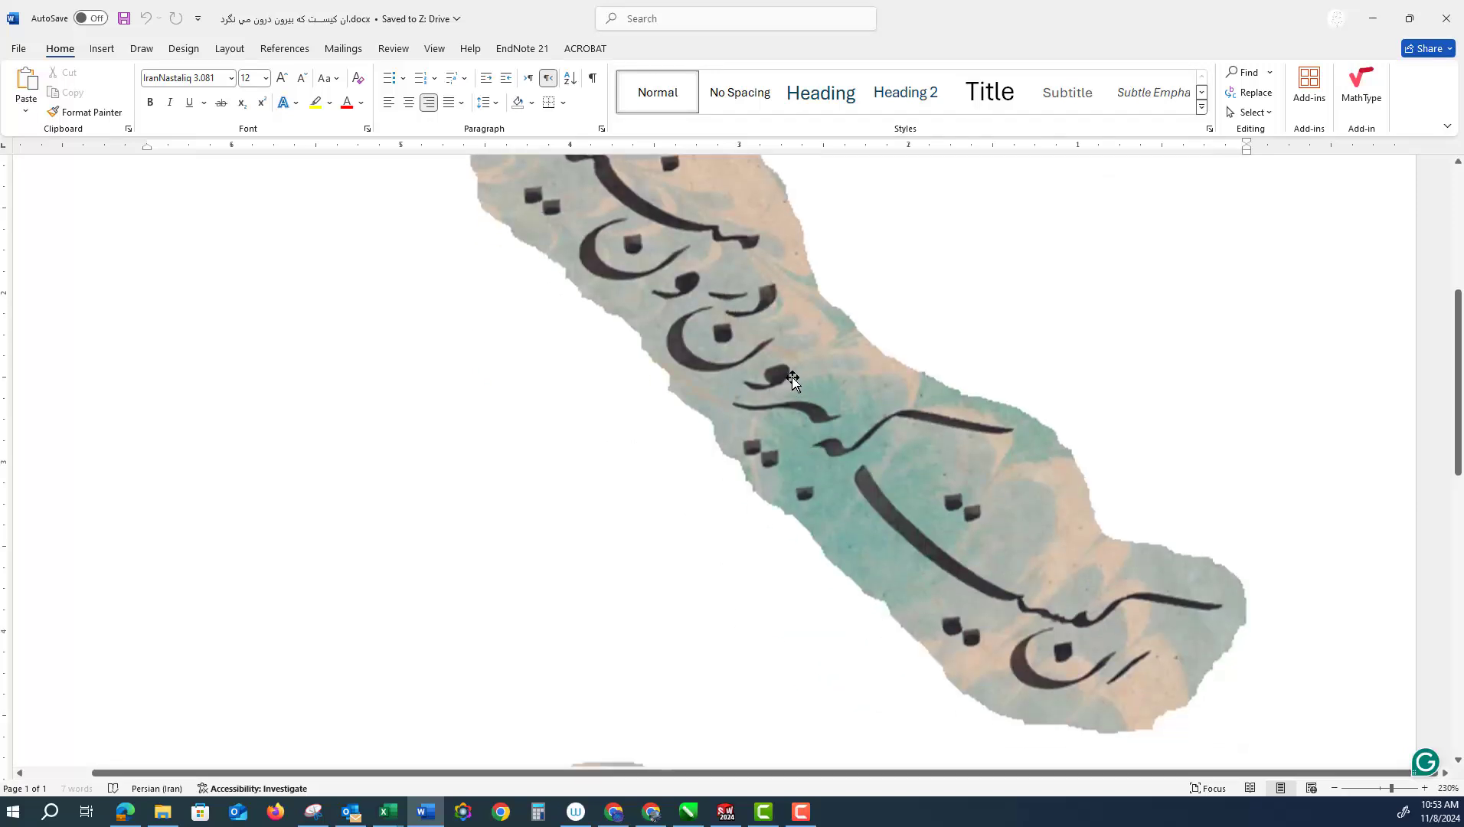
scroll(789, 444, "down", 7)
scroll(796, 453, "down", 2)
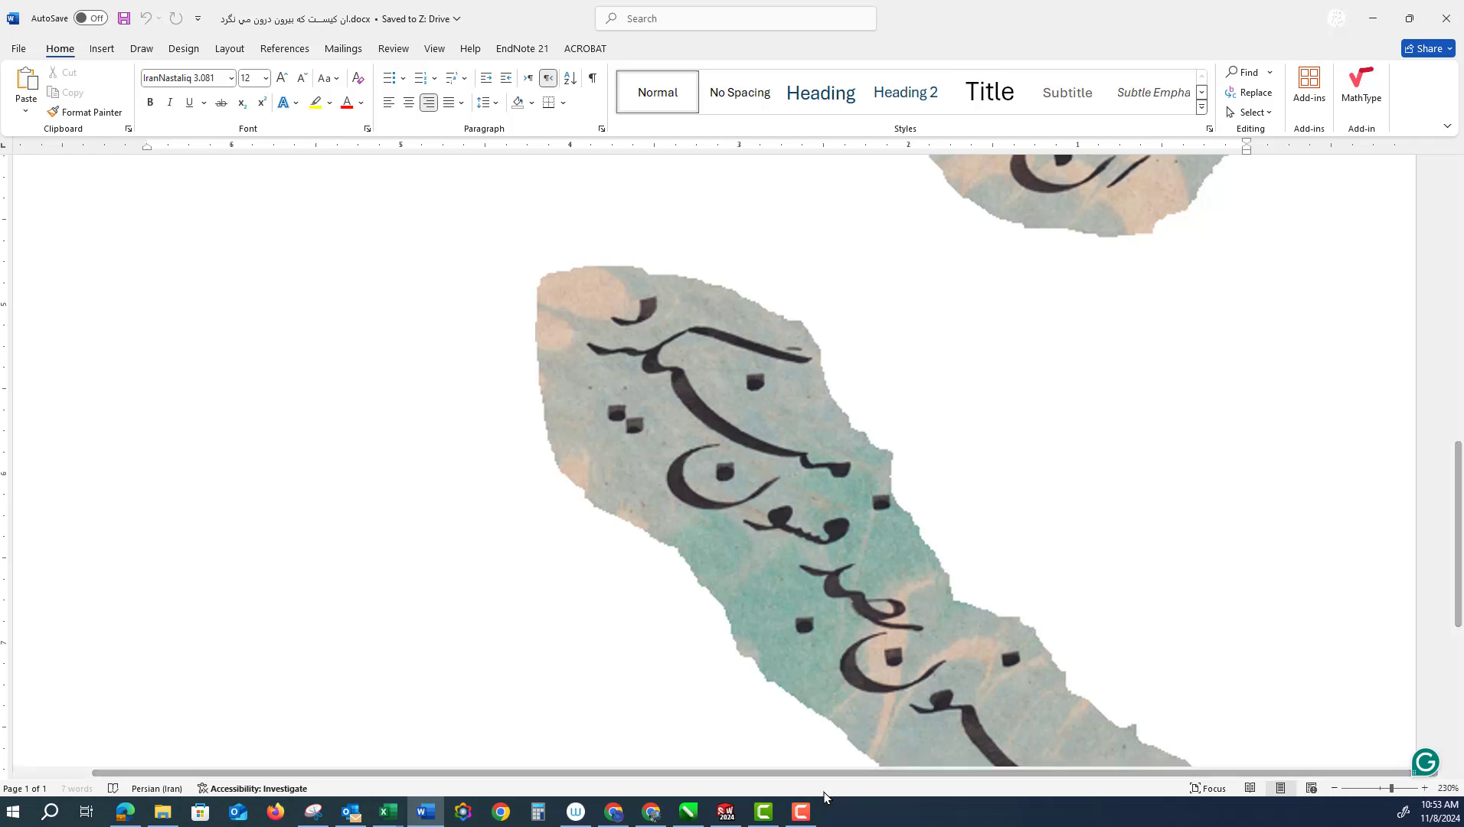
Switch to the CorelDRAW drawing and add a horizontal guideline across the upper calligraphy bitmap at about 236 mm
left_click(764, 815)
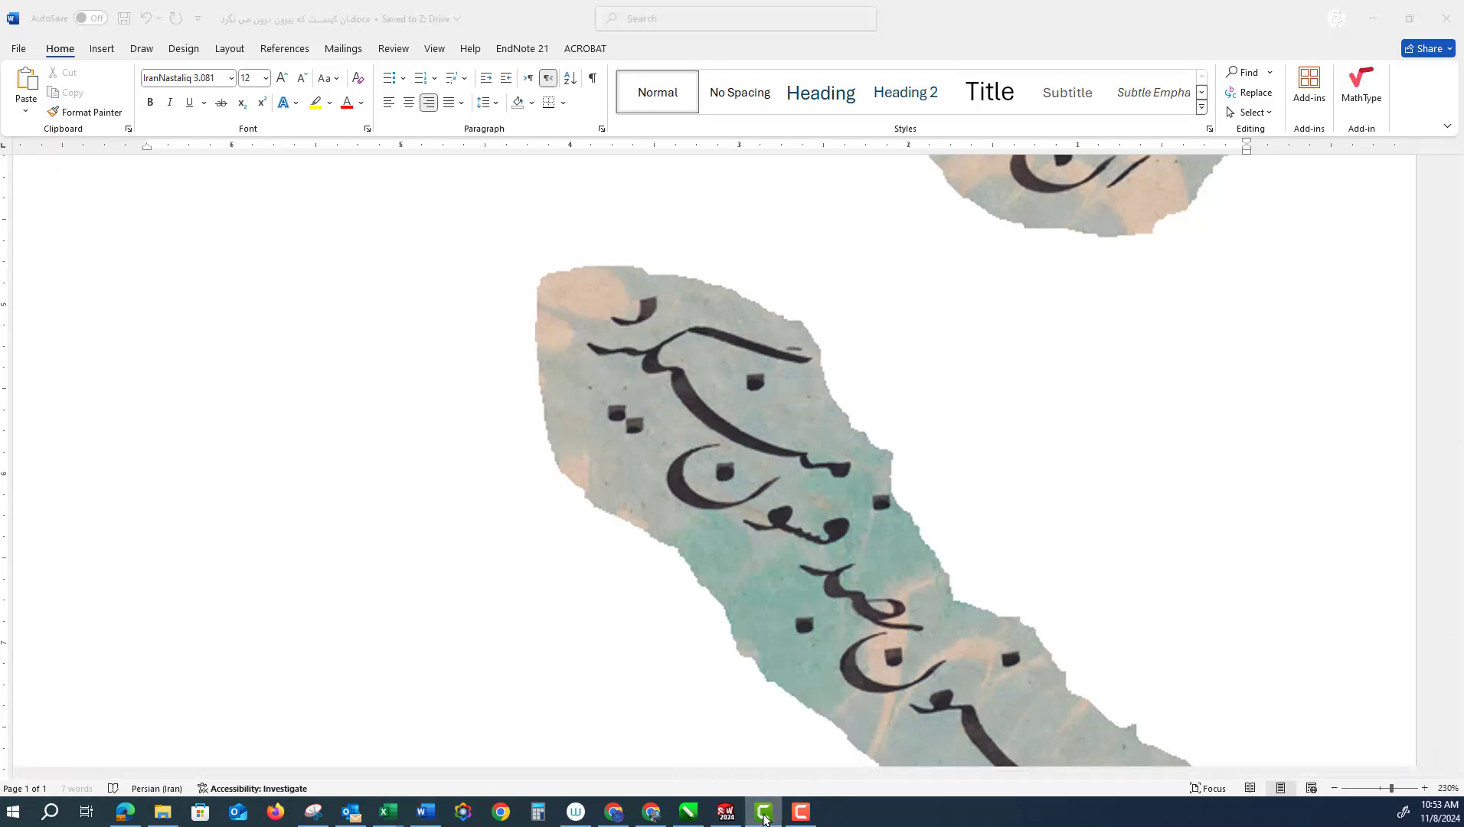
left_click(687, 815)
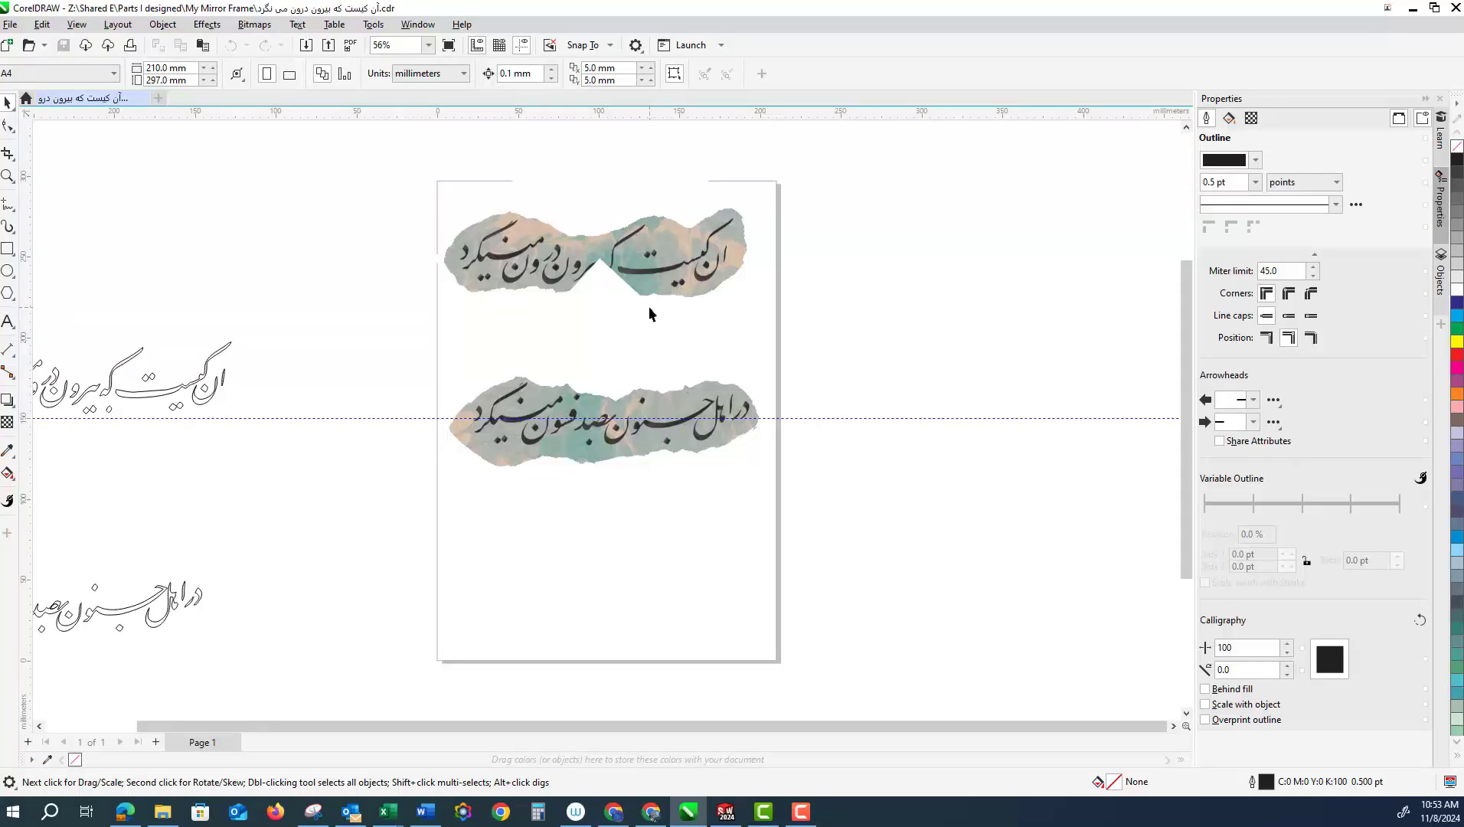
left_click(655, 283)
left_click(657, 281)
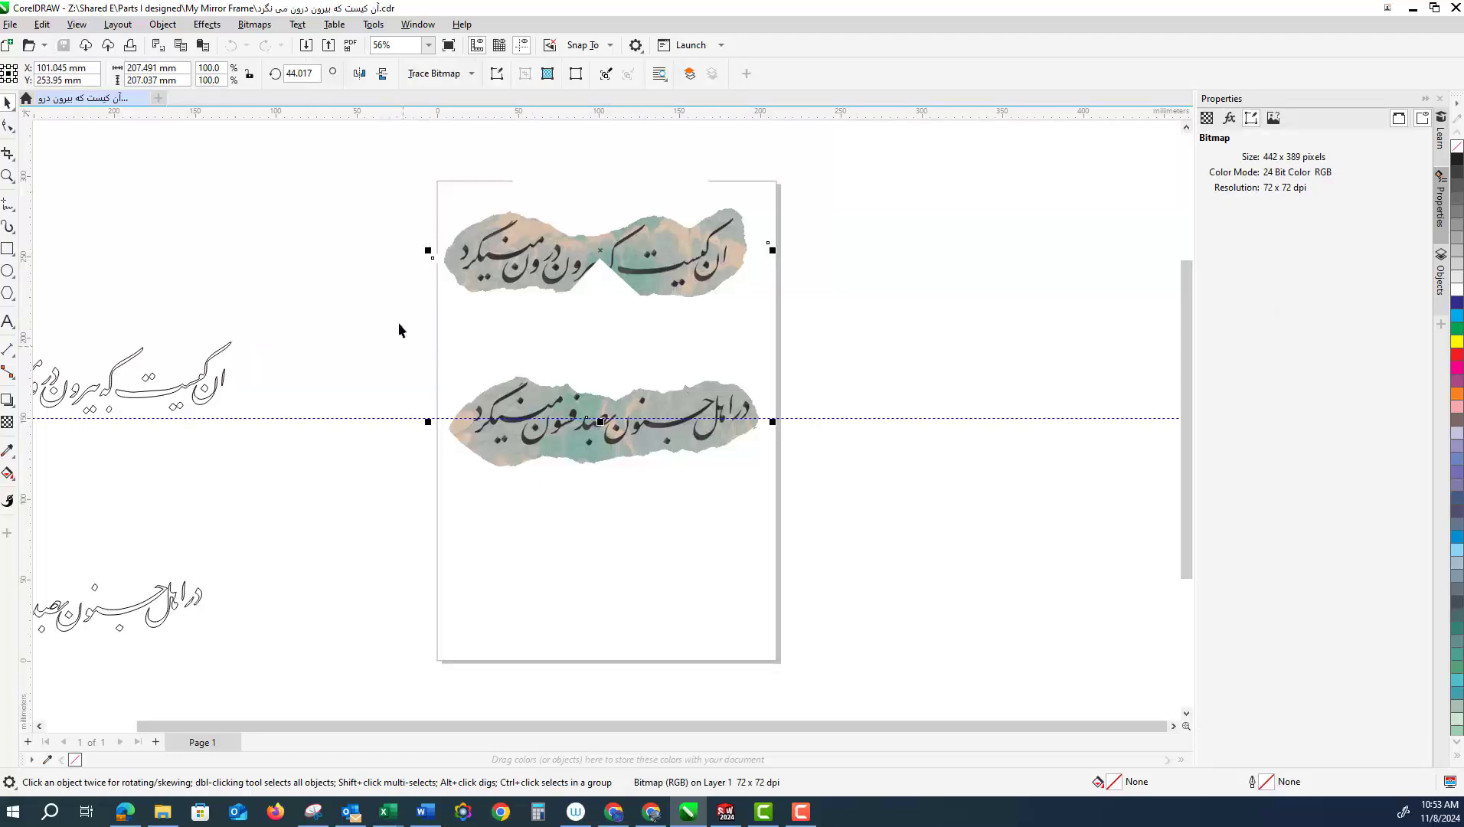
left_click_drag(358, 119, 341, 280)
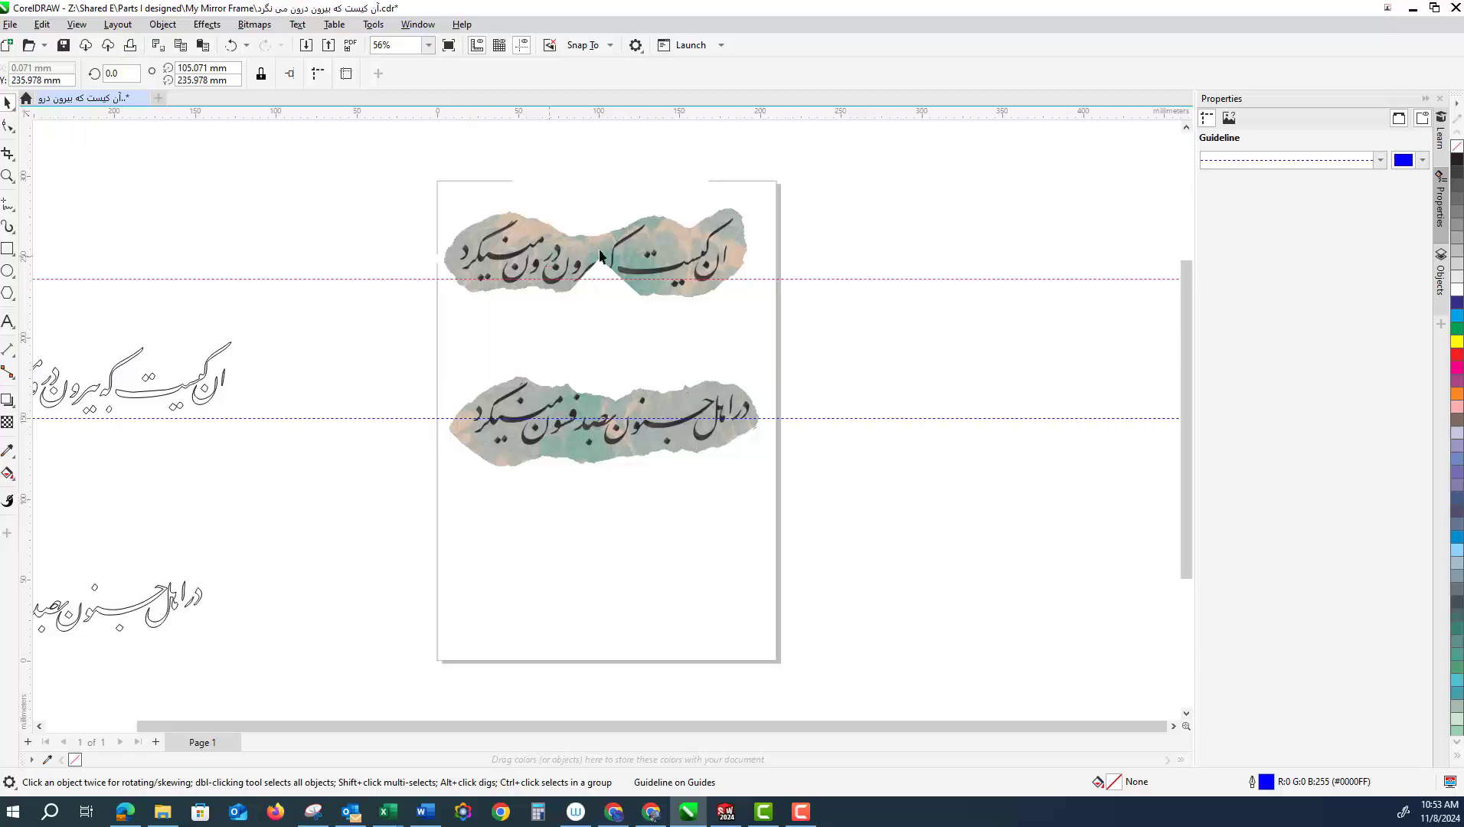
Preview a Detailed Logo outline trace of the upper calligraphy bitmap in Black and White color mode, and discard it
left_click(741, 228)
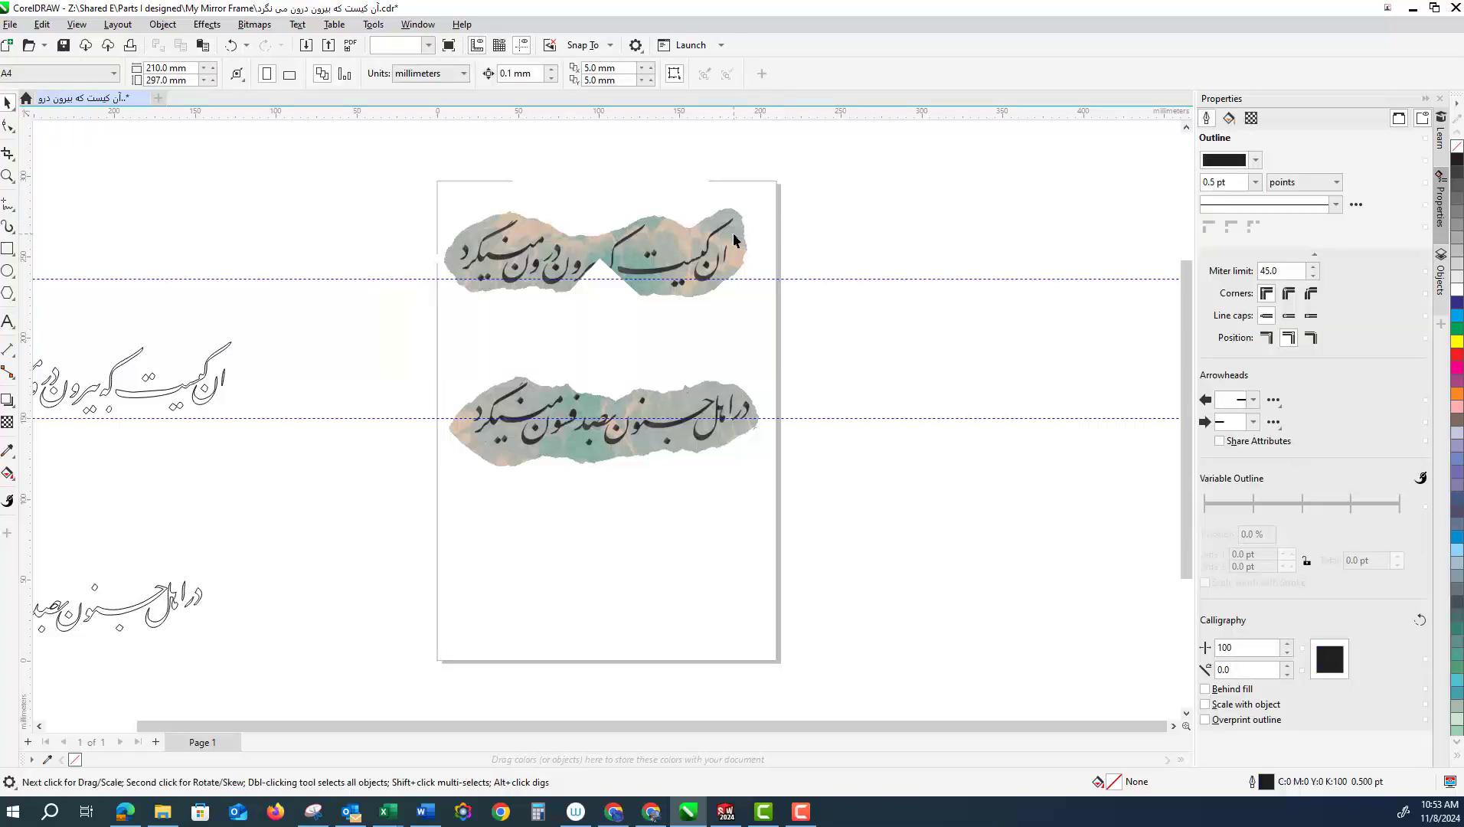
left_click(726, 223)
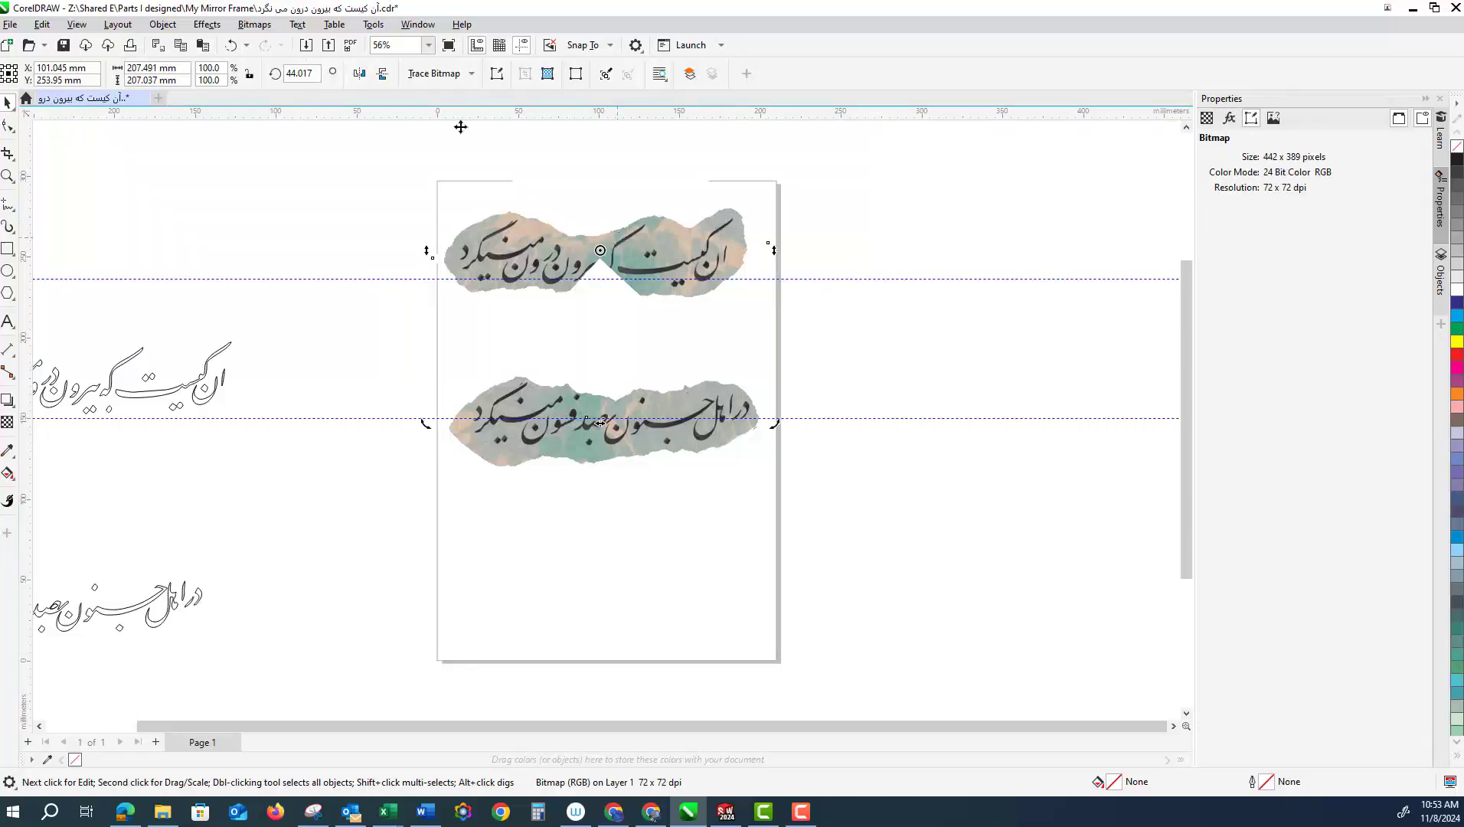
left_click(252, 25)
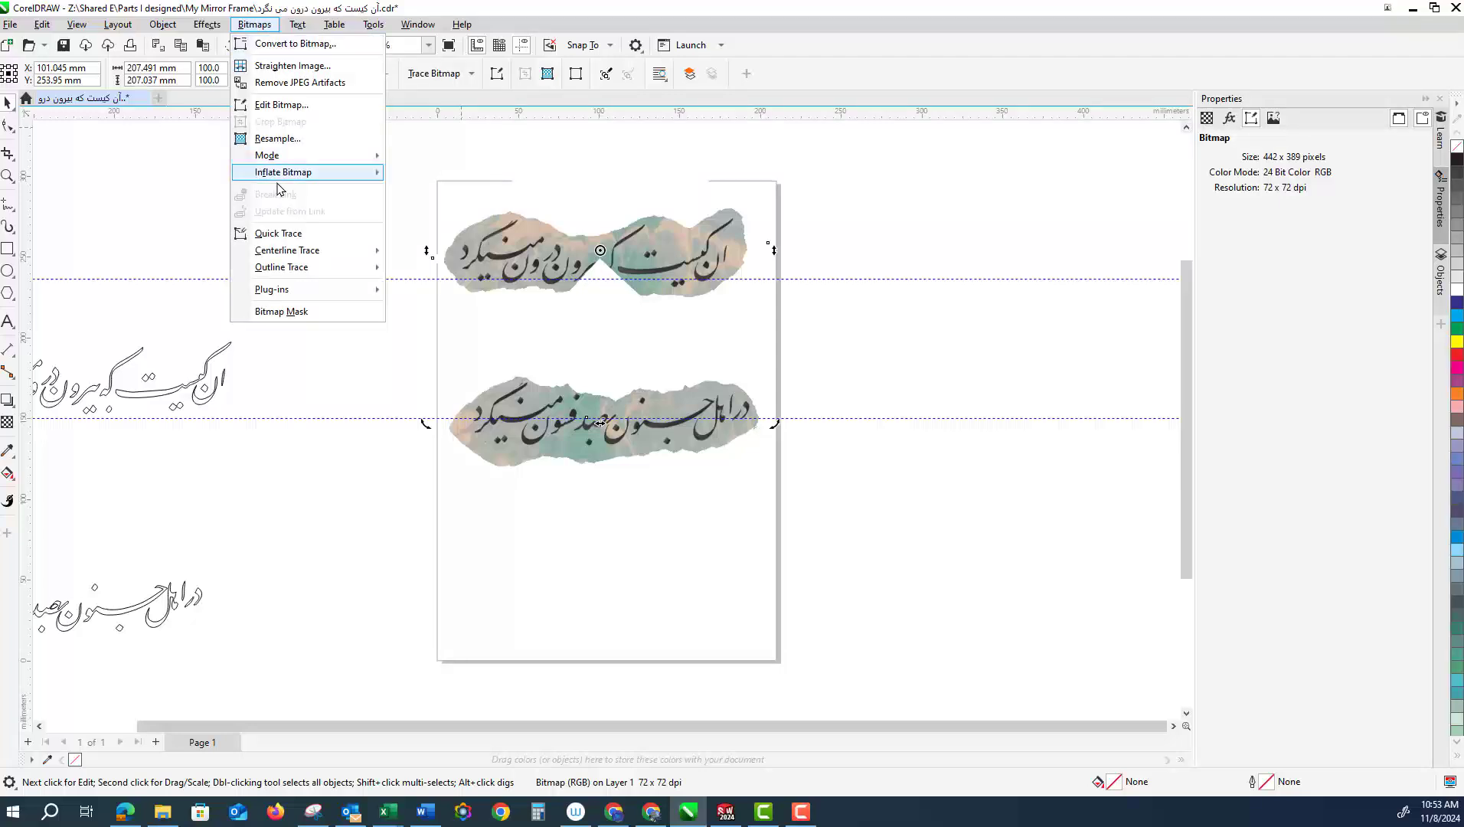
mouse_move(290, 273)
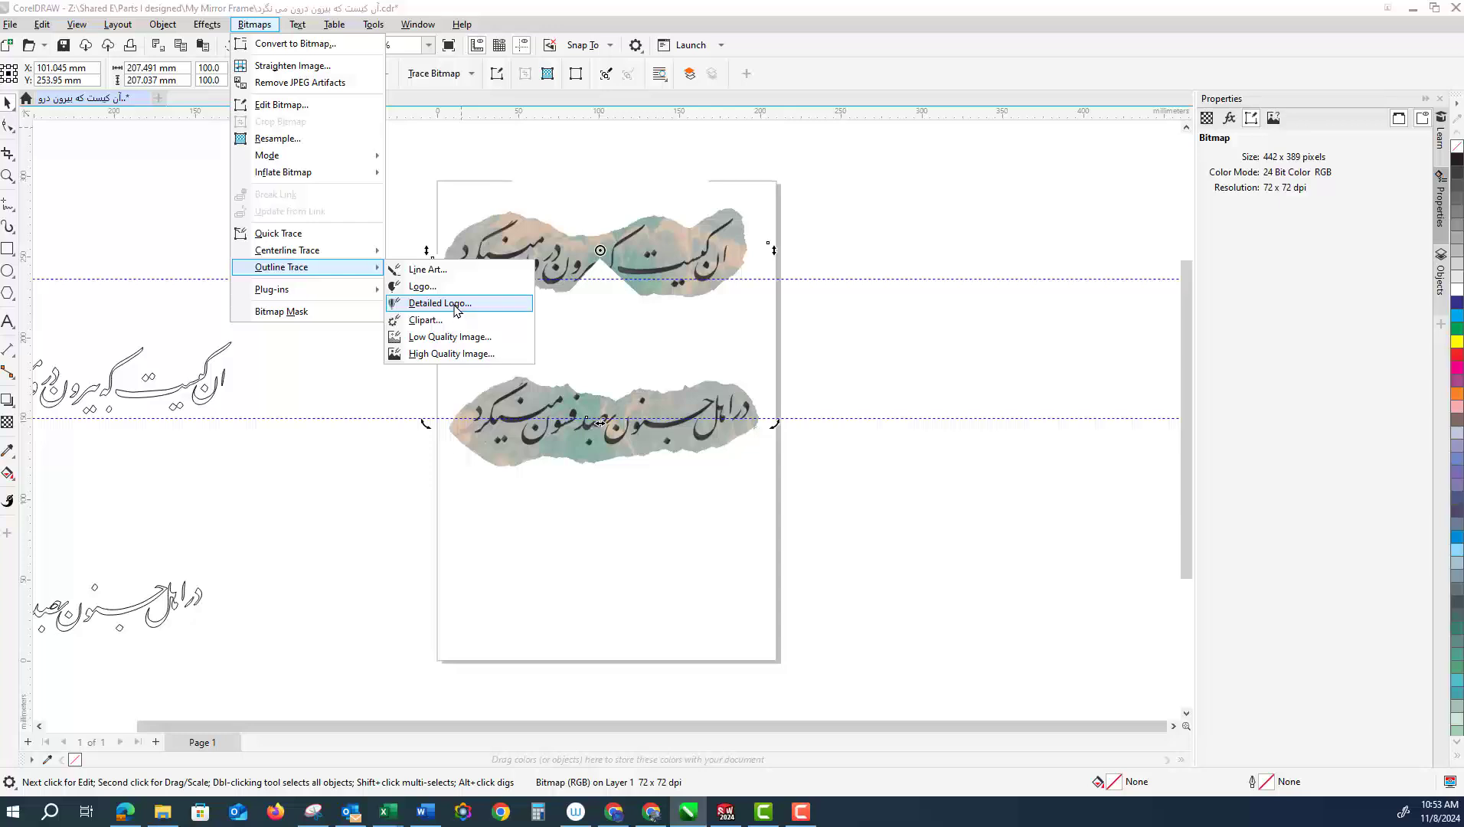
left_click(456, 304)
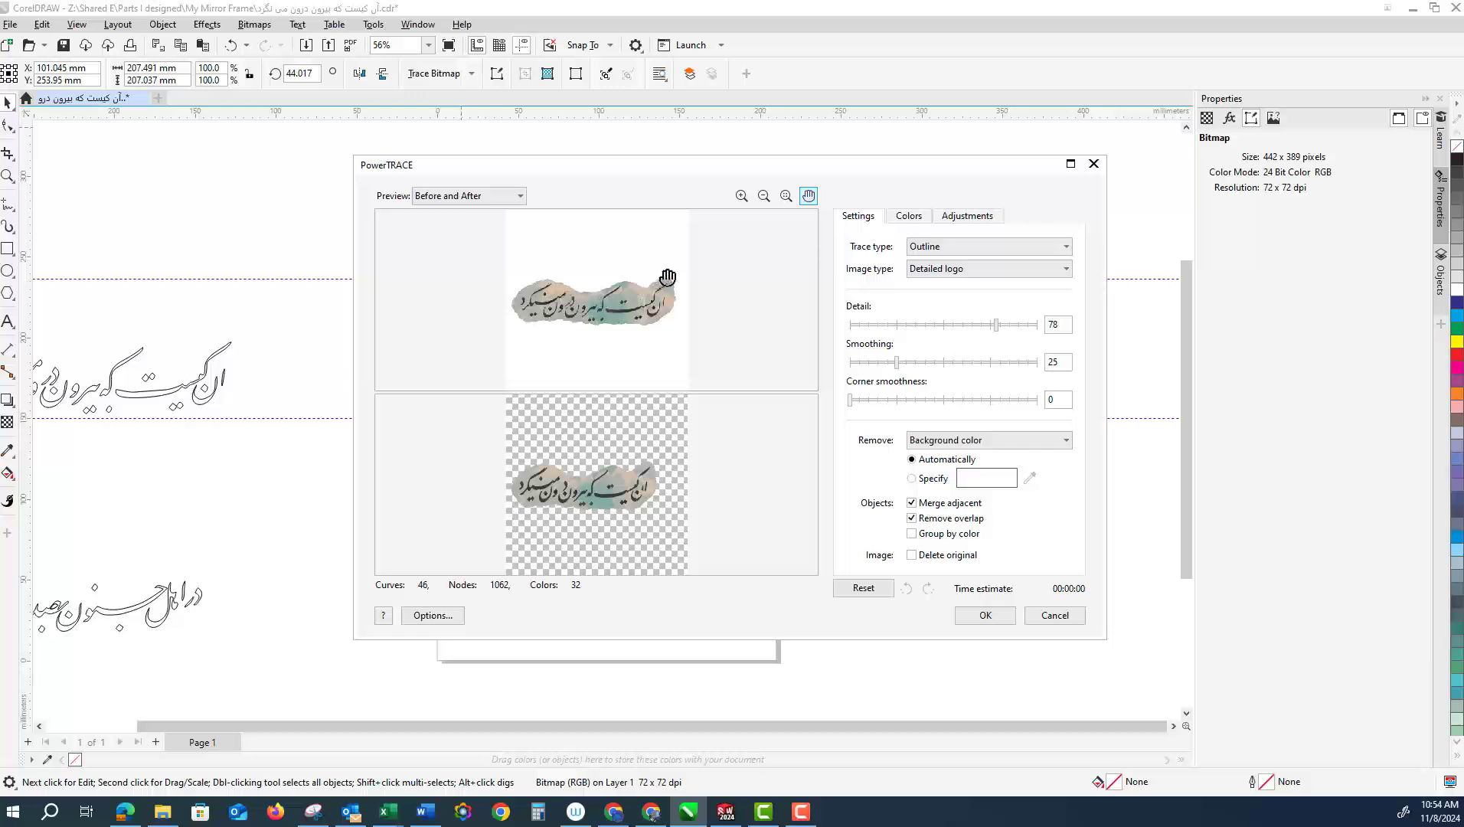
left_click(912, 218)
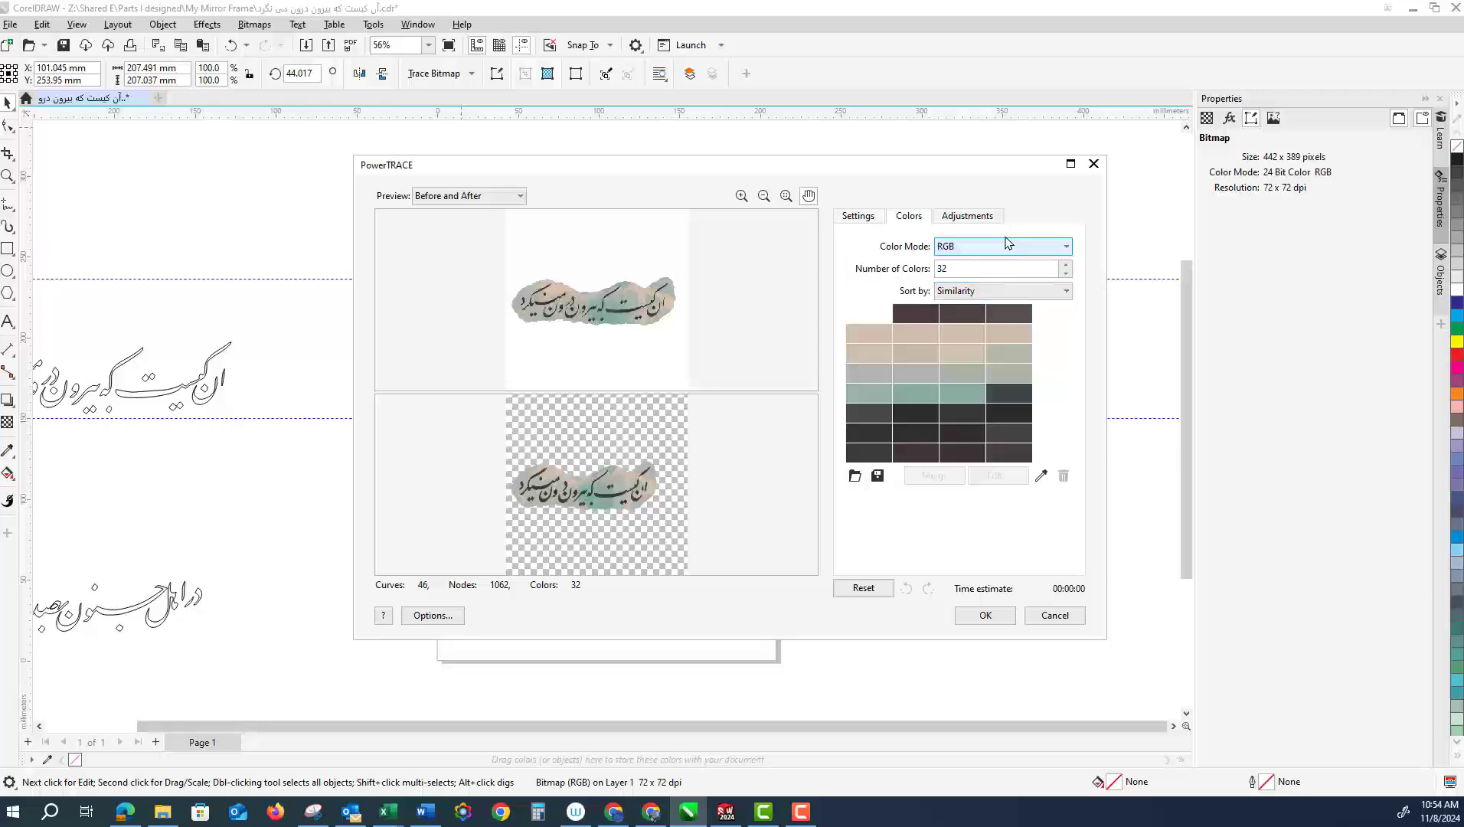
left_click(1002, 251)
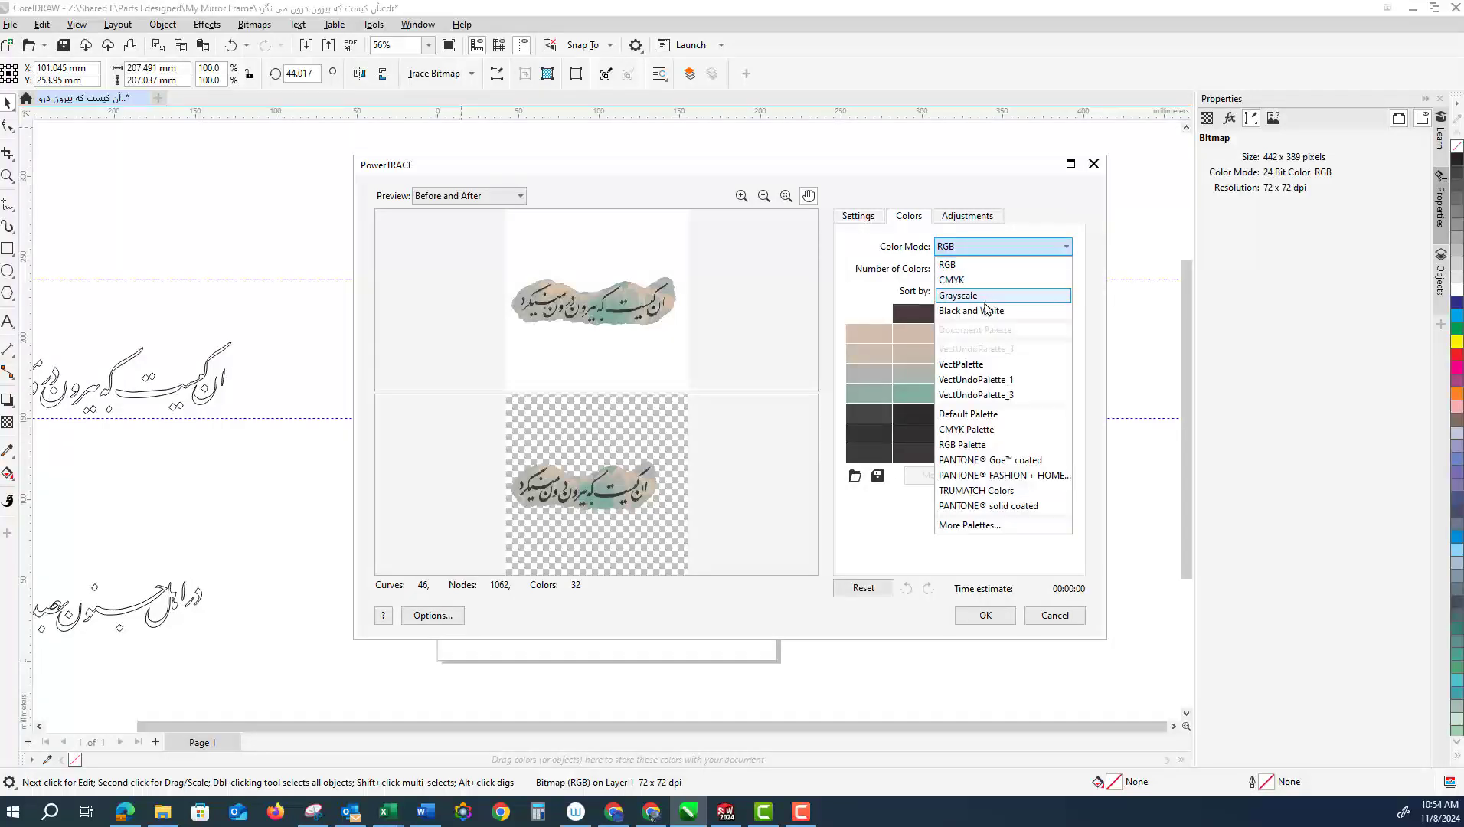
key("Return")
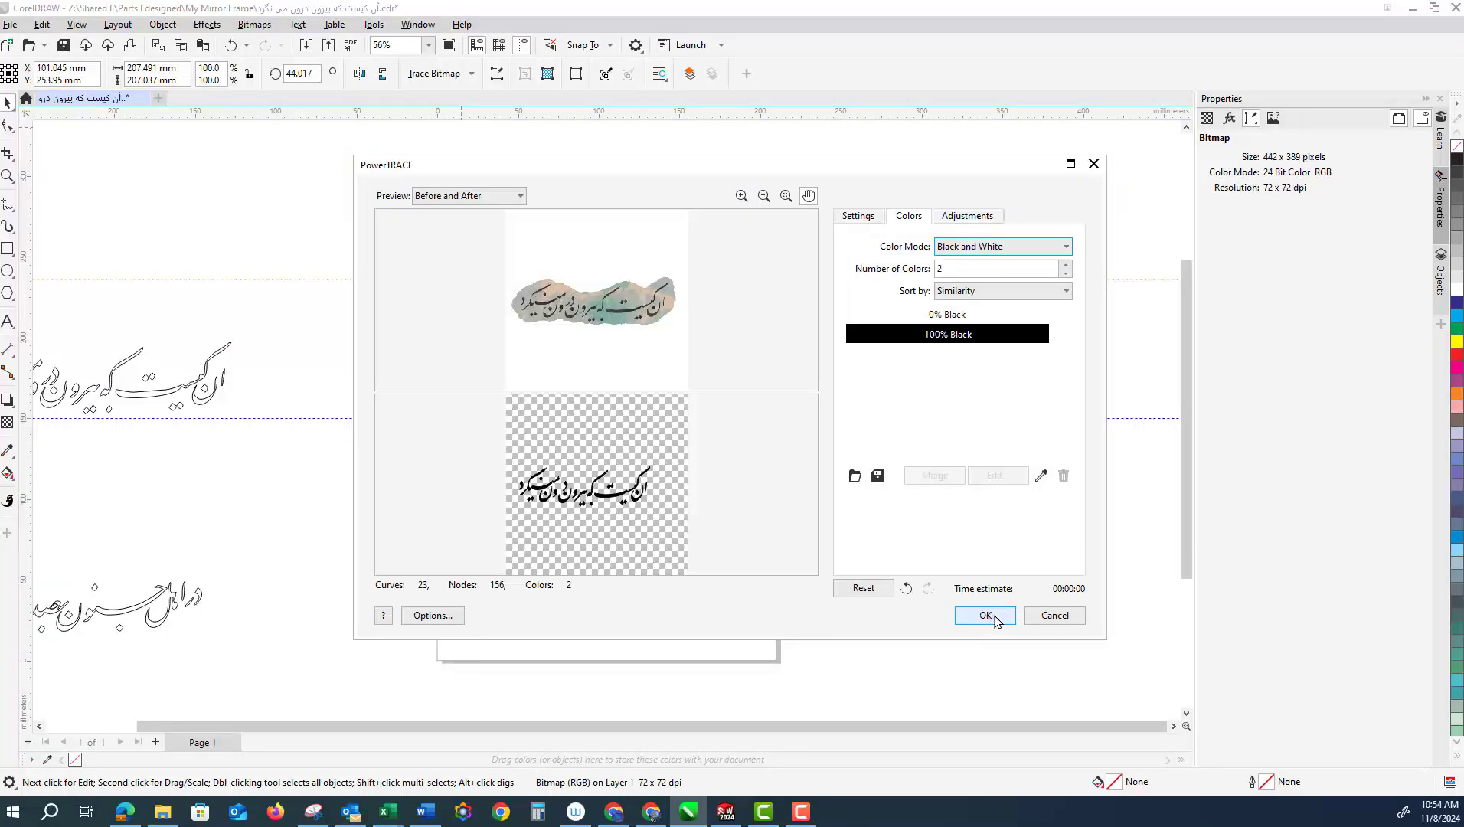
left_click(1041, 621)
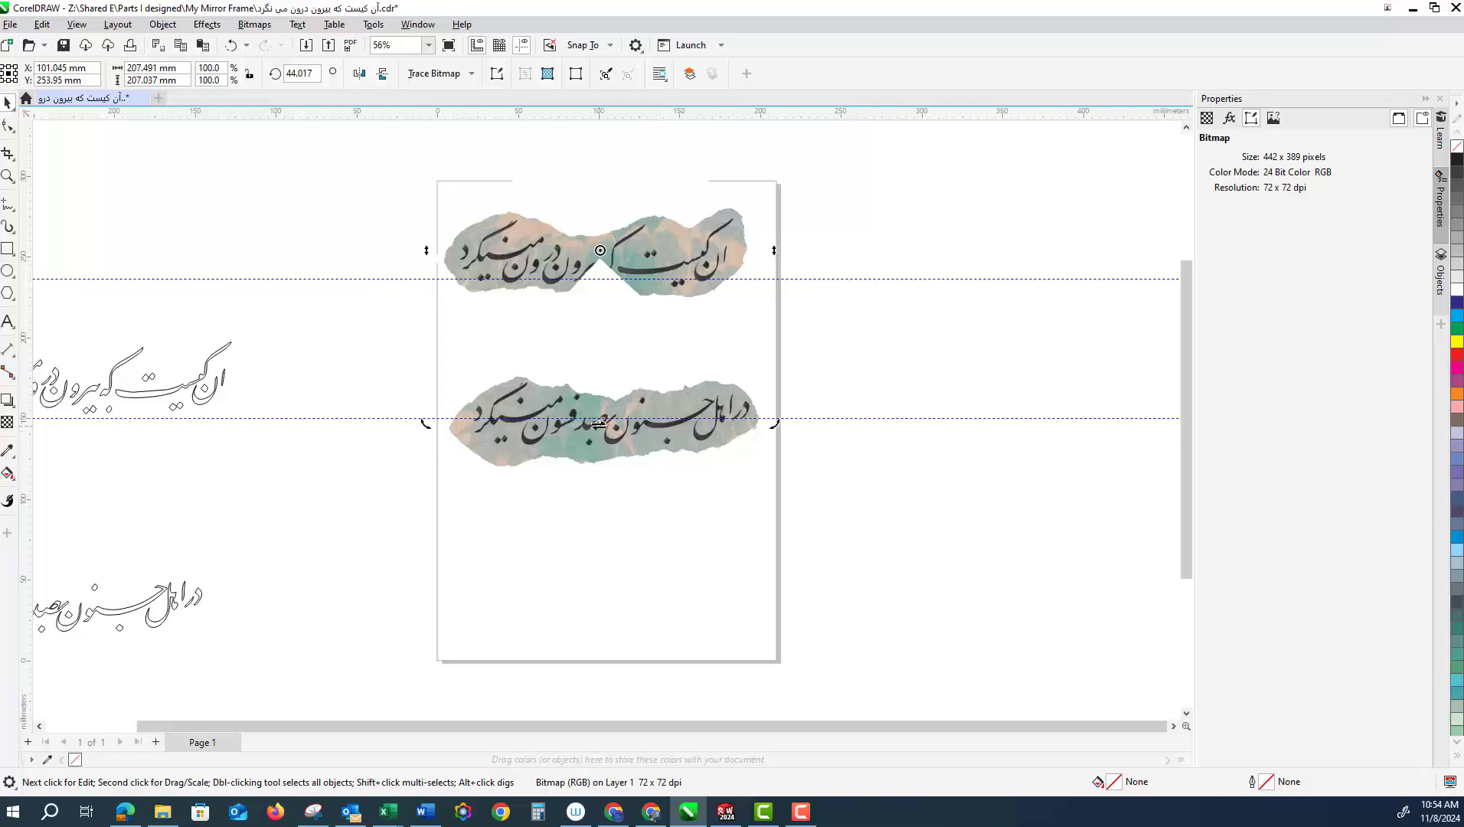
scroll(345, 433, "down", 2)
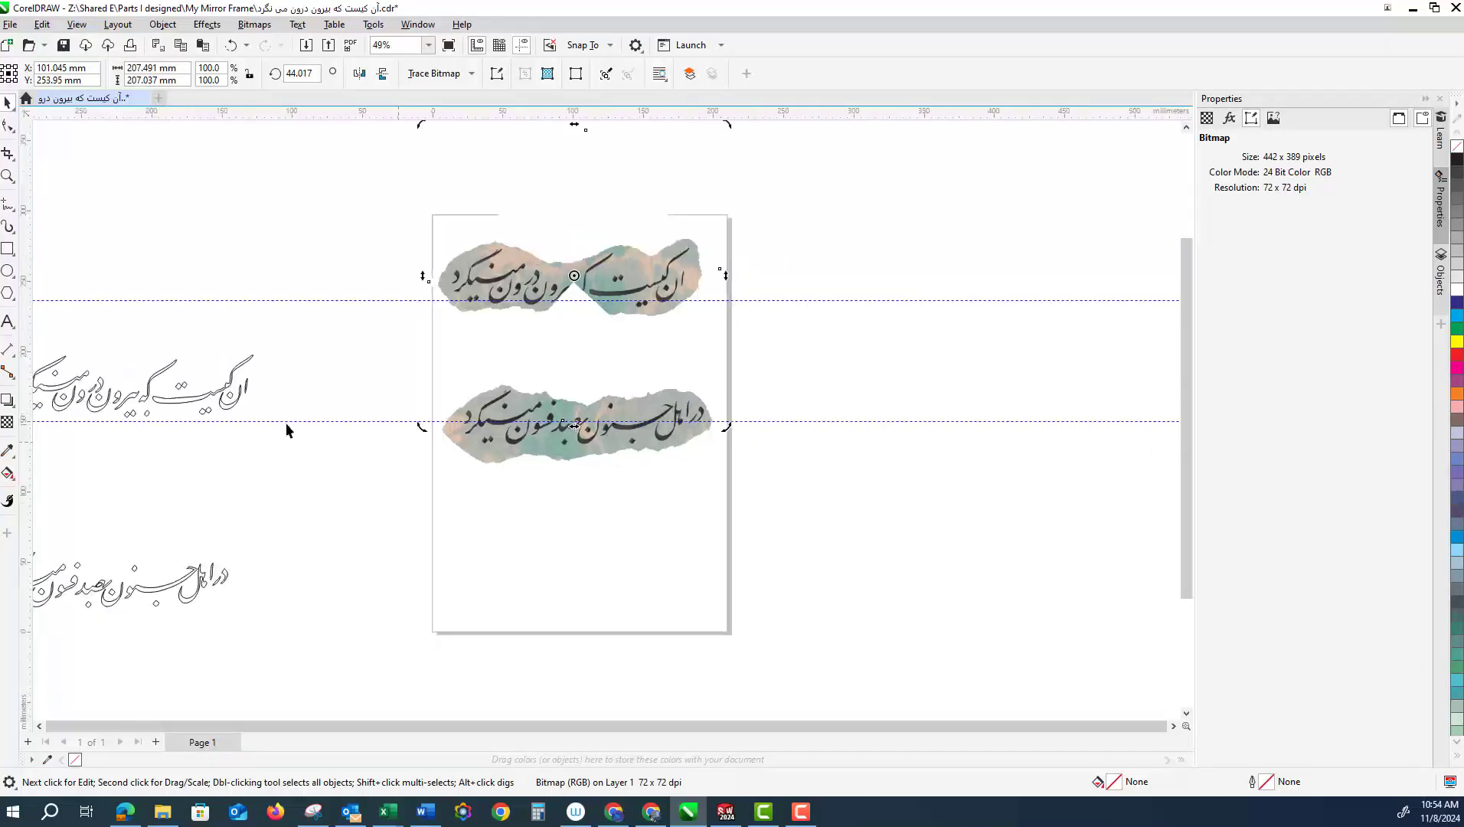
scroll(118, 415, "up", 3)
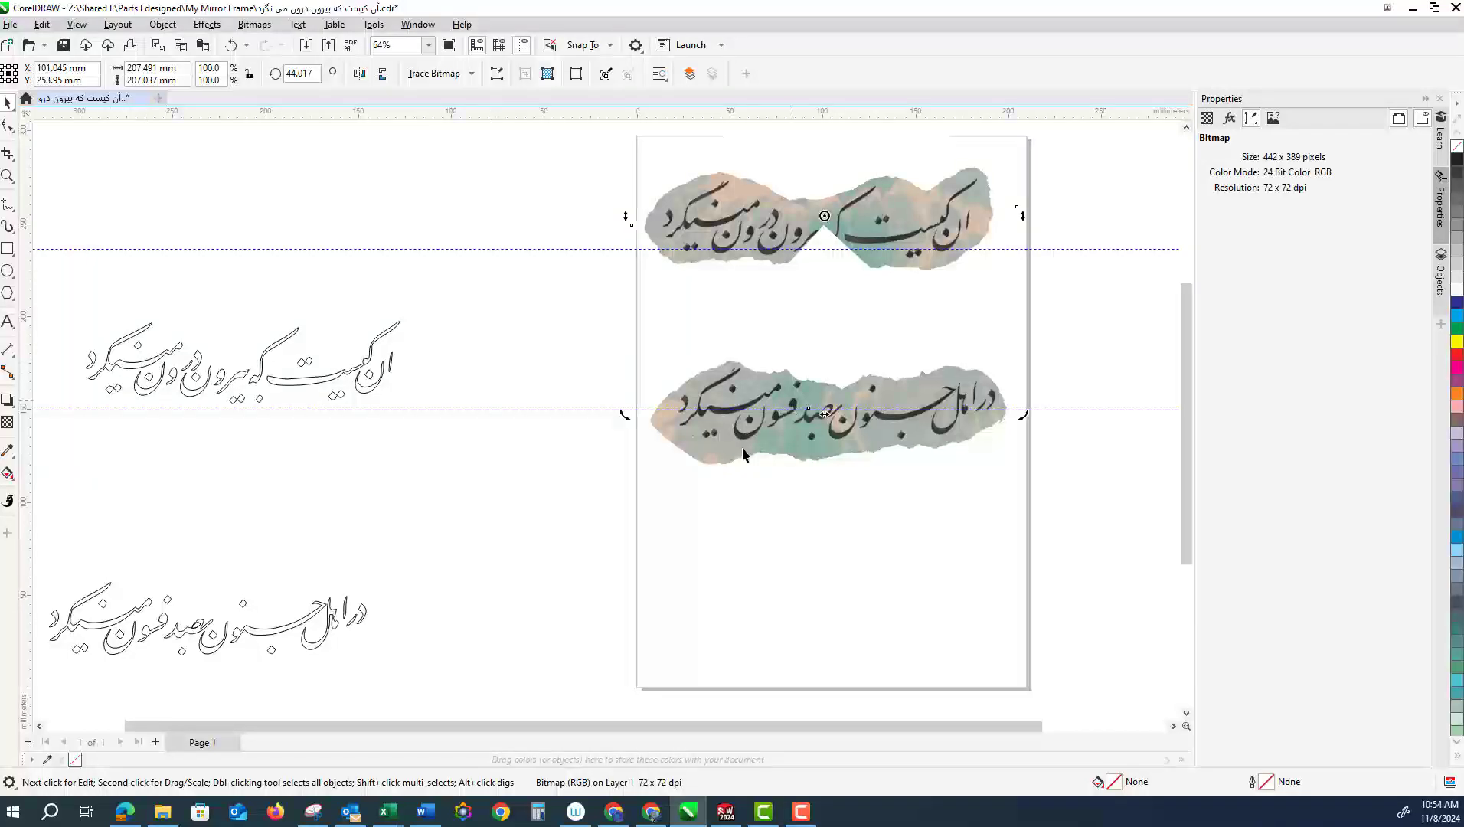
left_click(735, 455)
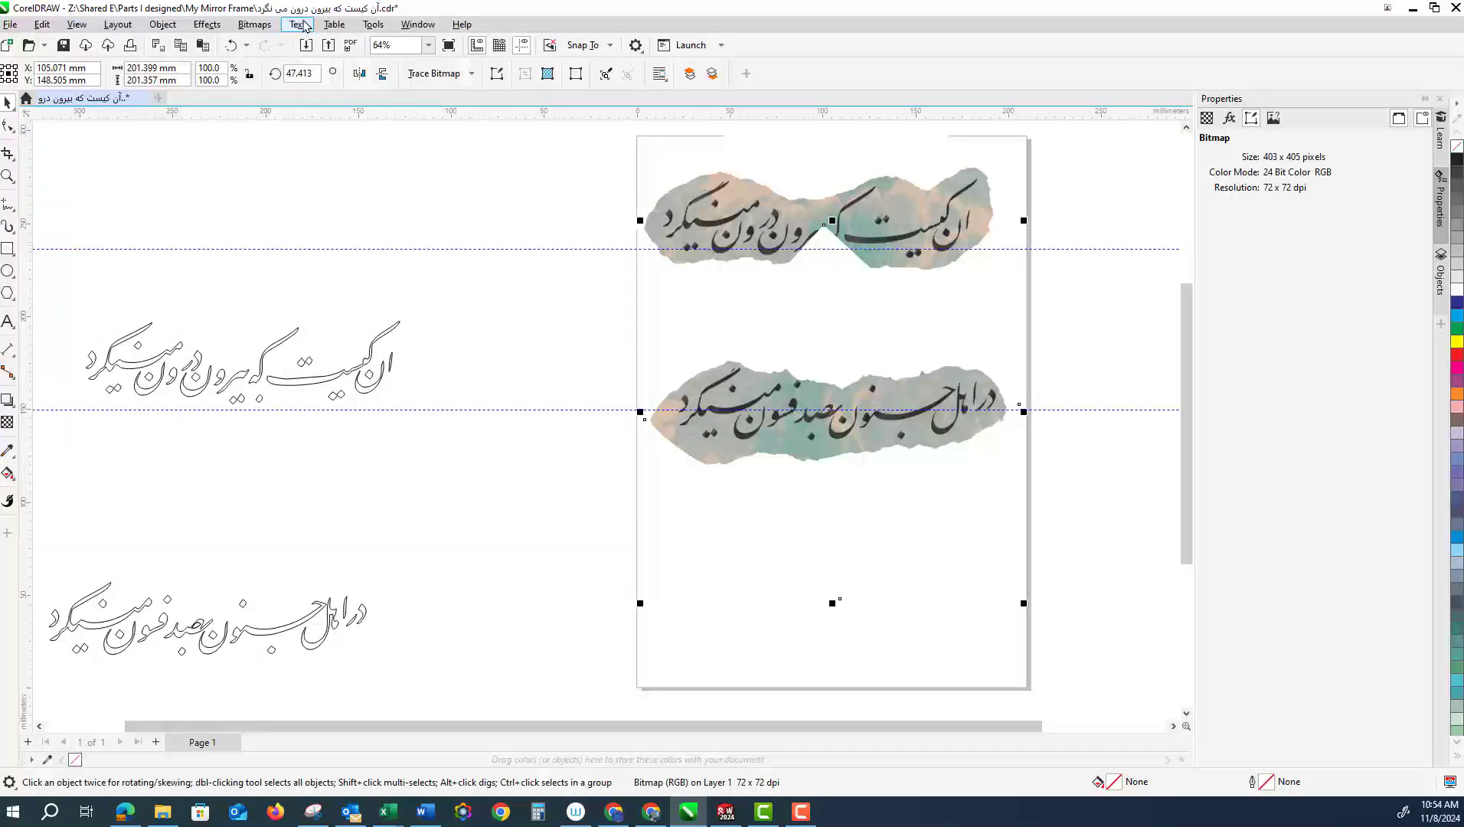
left_click(255, 23)
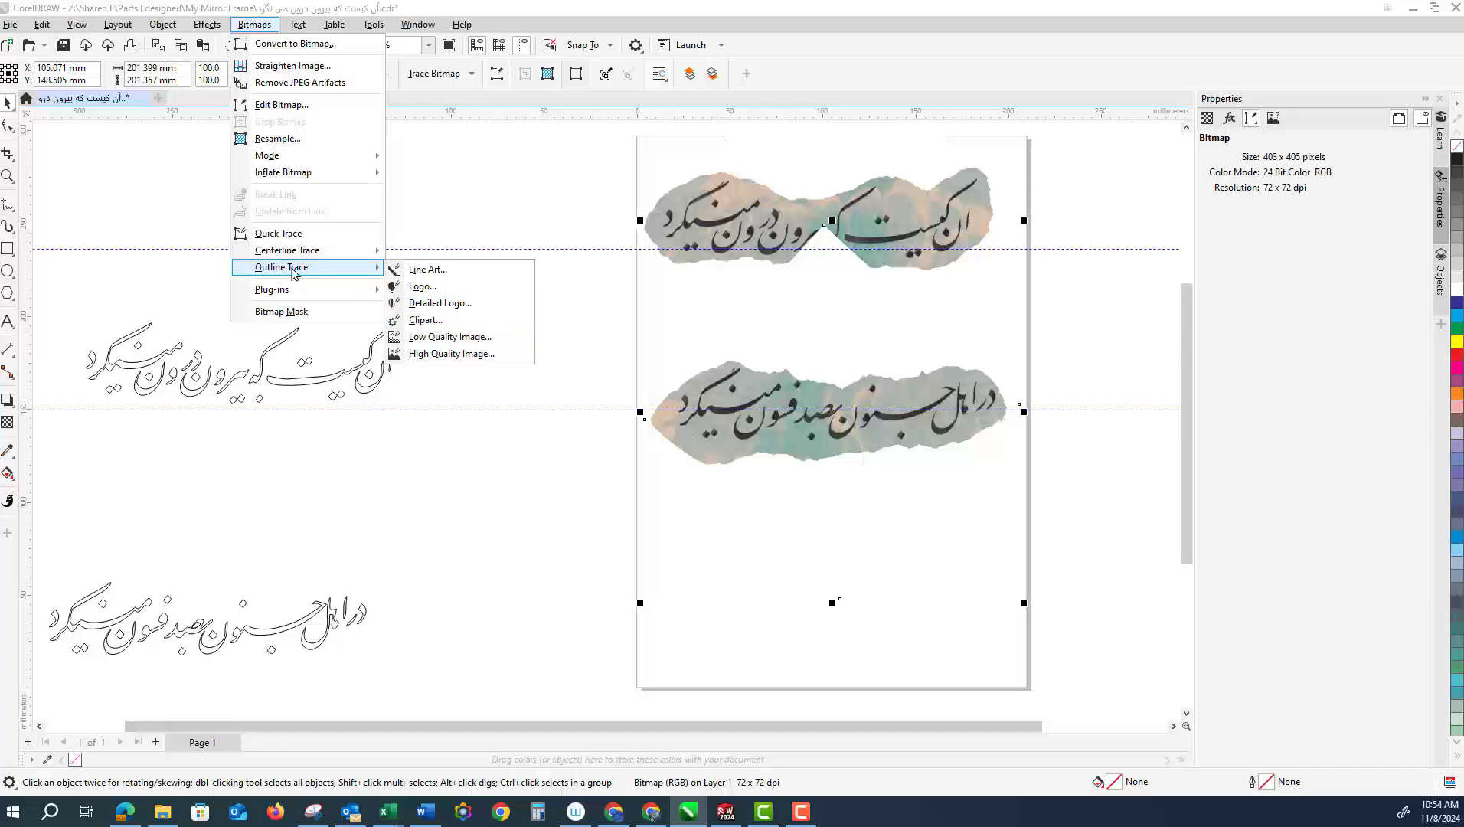
left_click(499, 543)
Examine the vector outline of the first calligraphy line beside the page and select its group
scroll(190, 586, "up", 3)
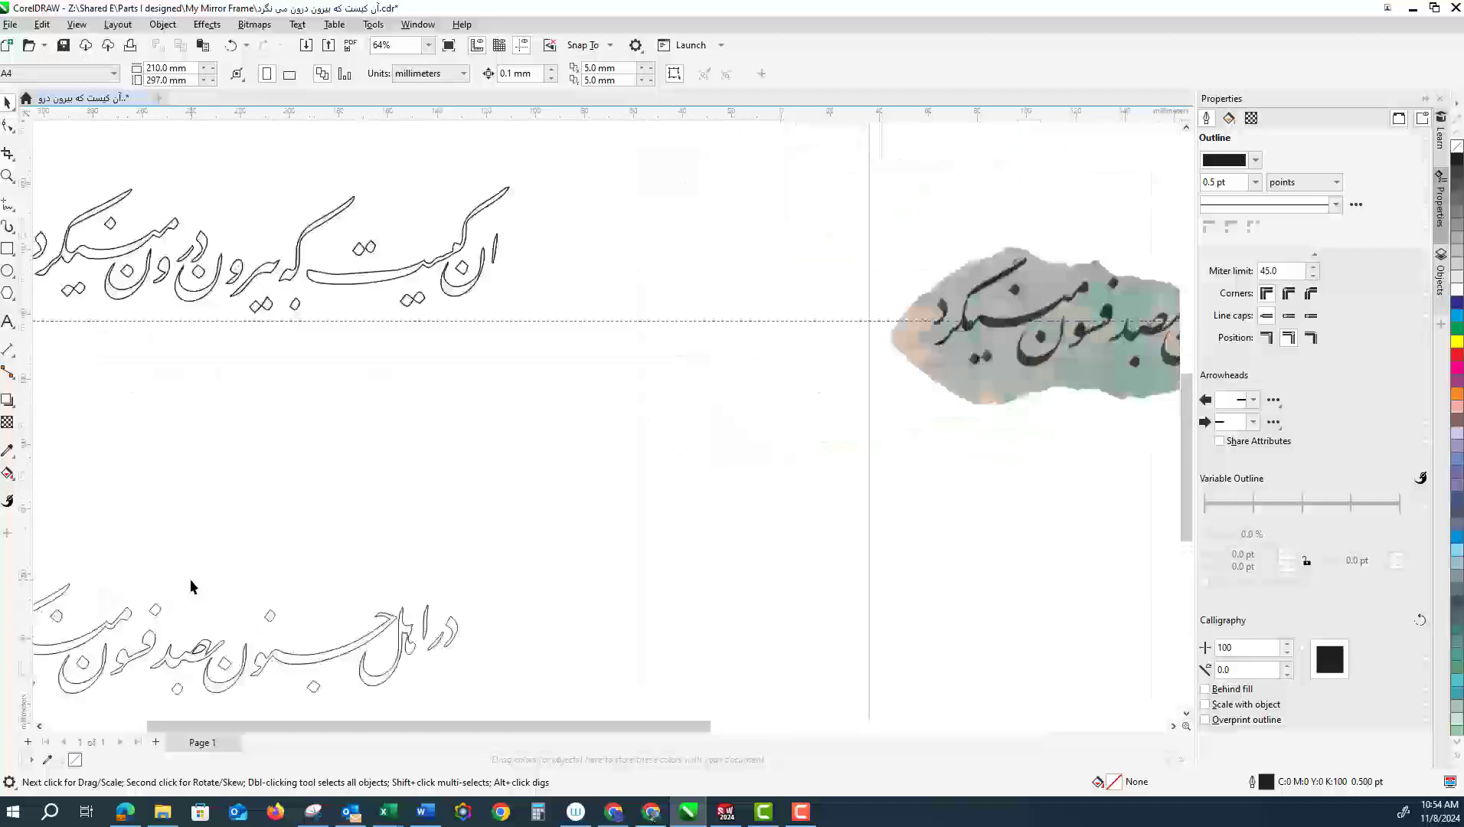
scroll(196, 577, "down", 3)
scroll(162, 552, "up", 3)
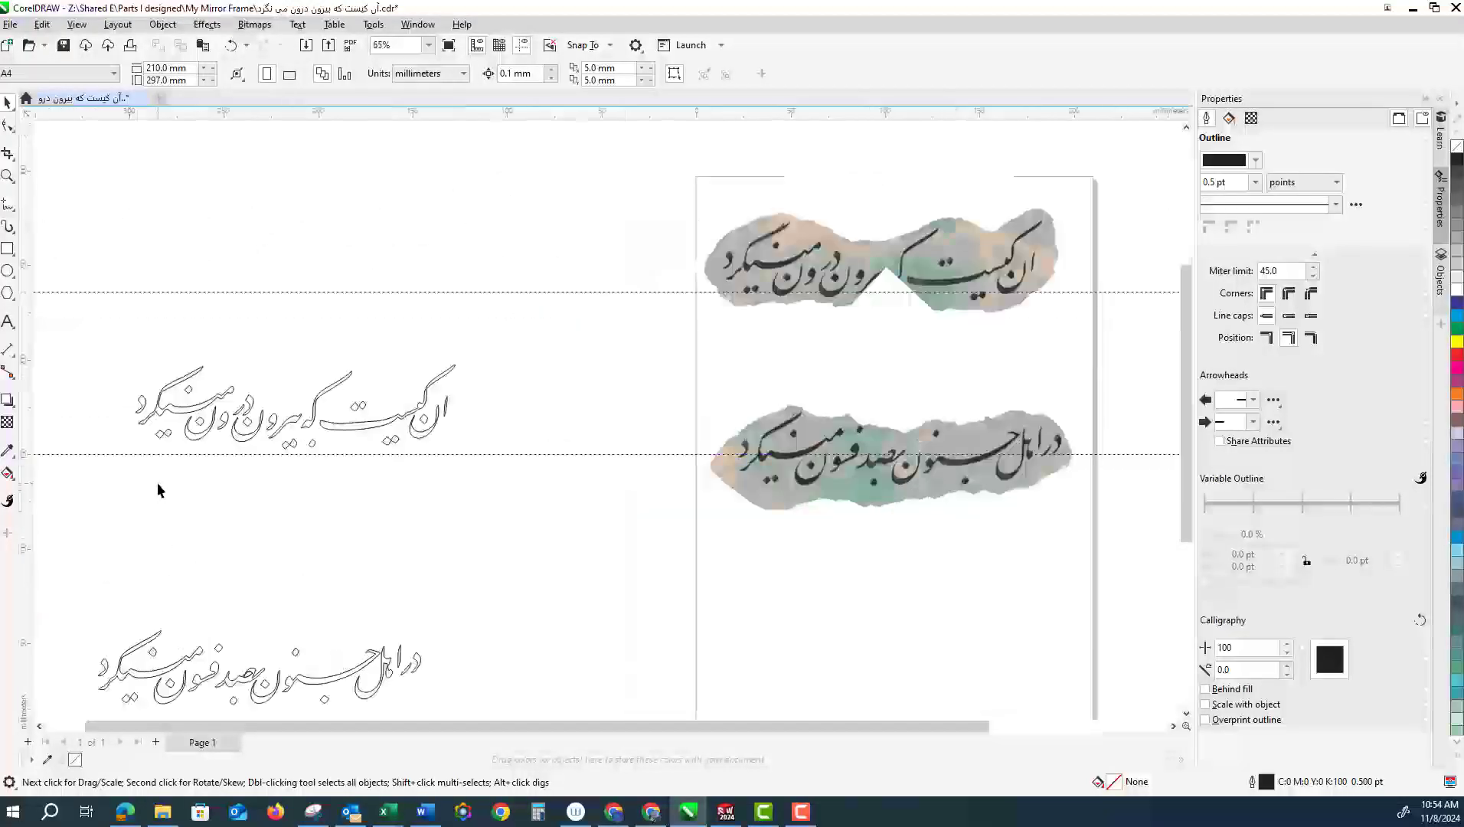
scroll(157, 491, "up", 2)
scroll(237, 459, "up", 1)
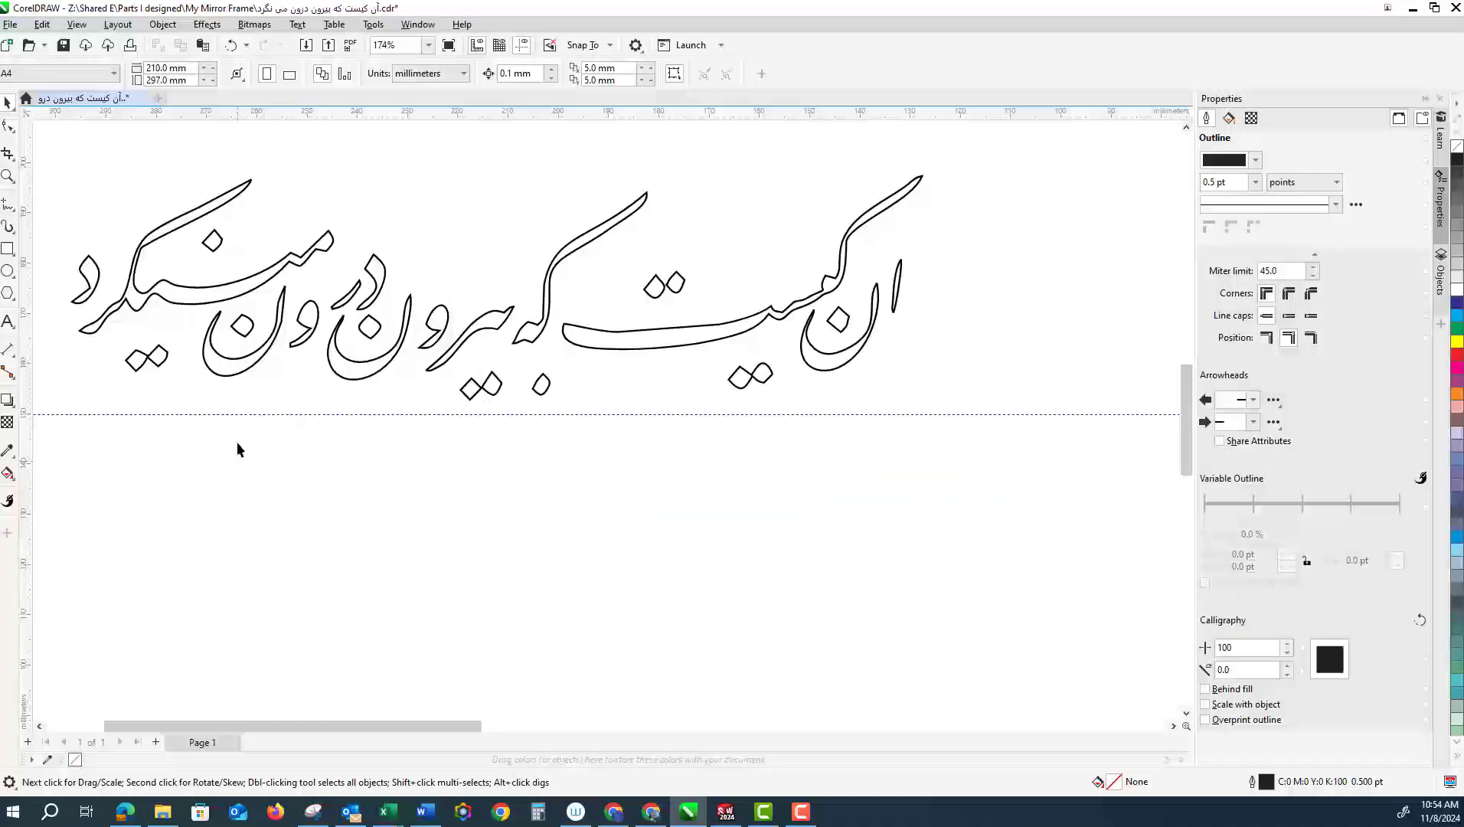
left_click(346, 383)
left_click(367, 376)
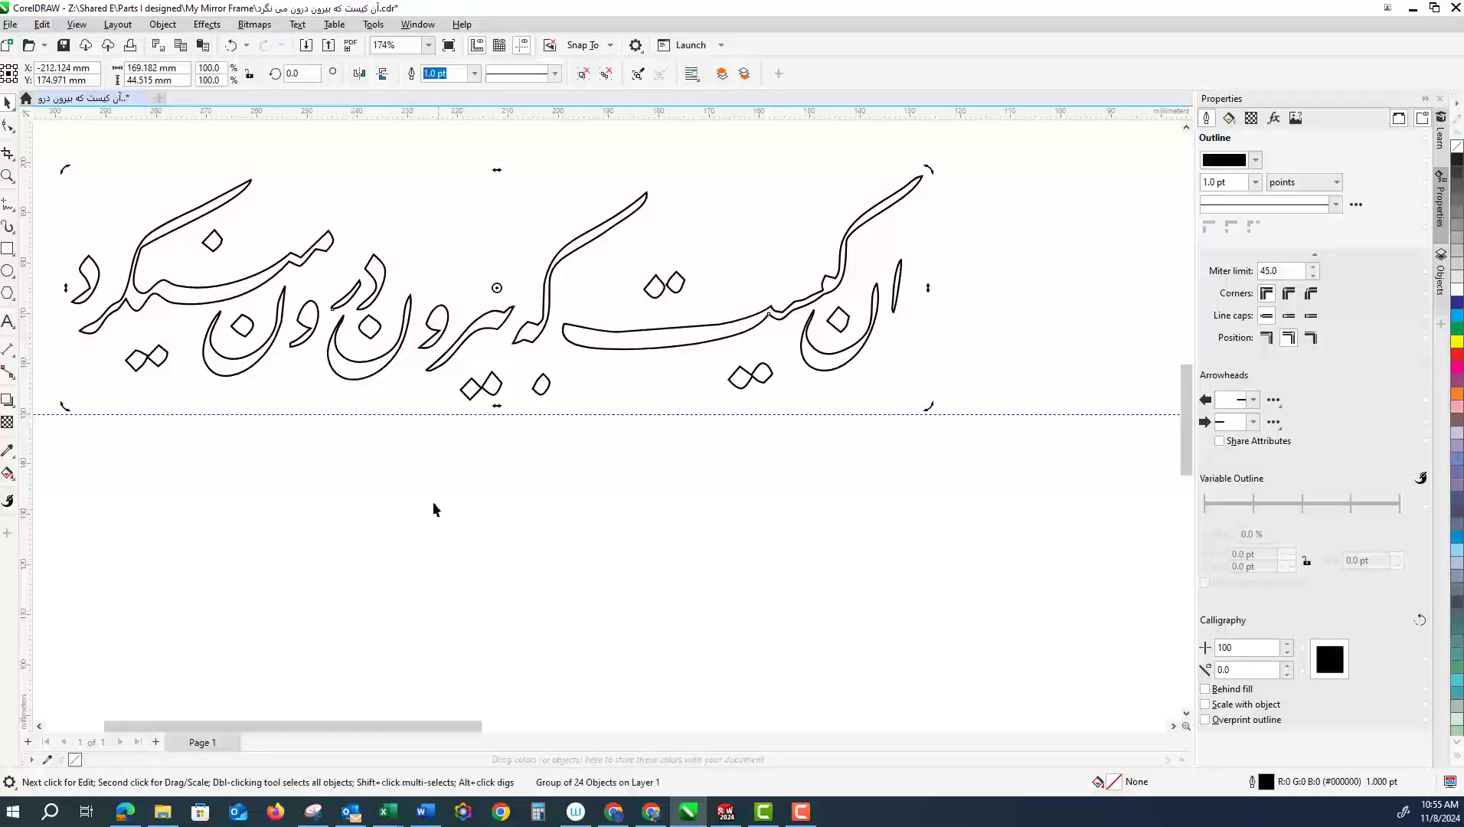
Review the fill and outline properties of the selected calligraphy outline group
left_click(1229, 119)
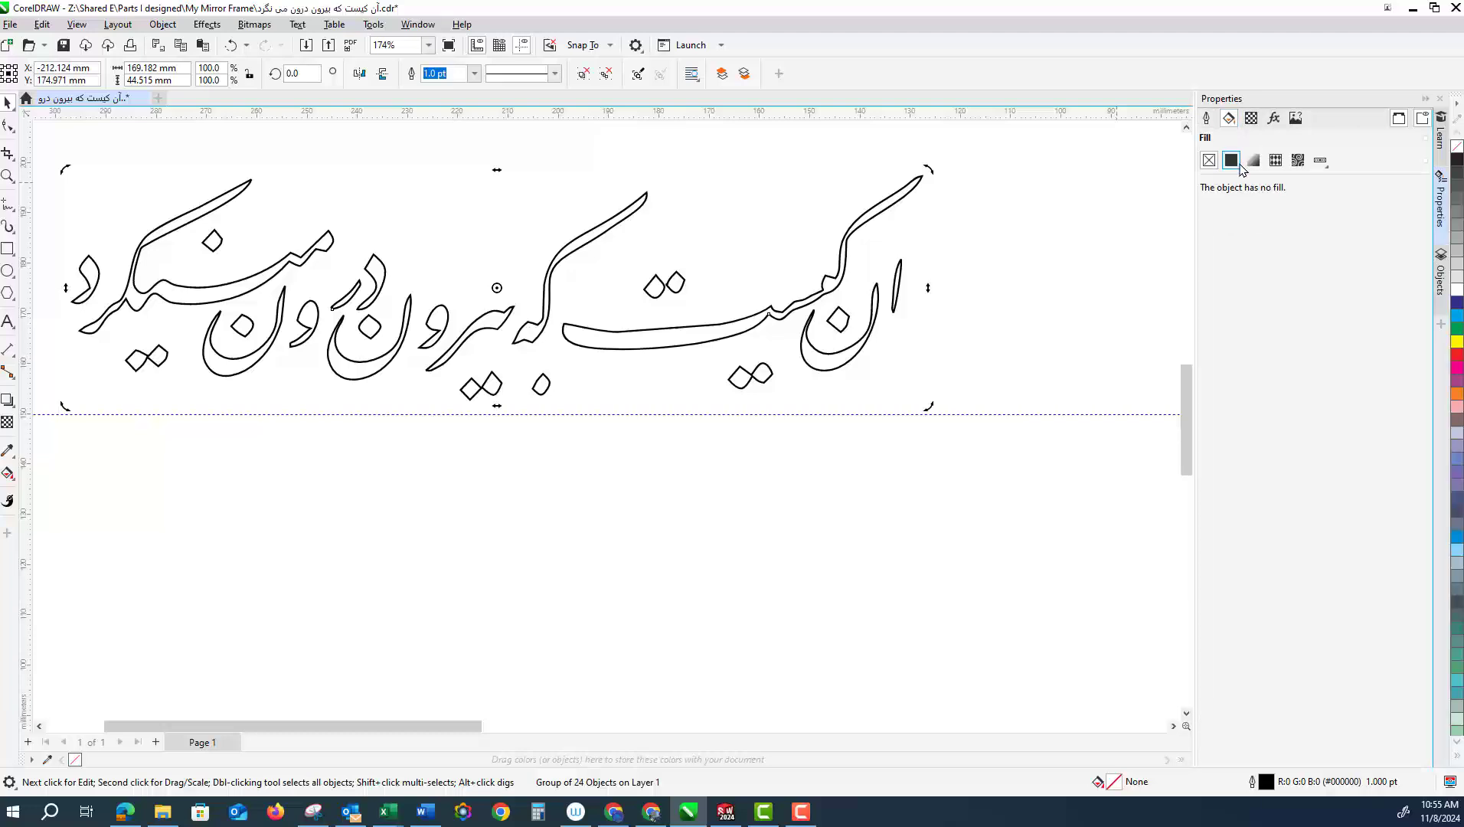
left_click(1207, 119)
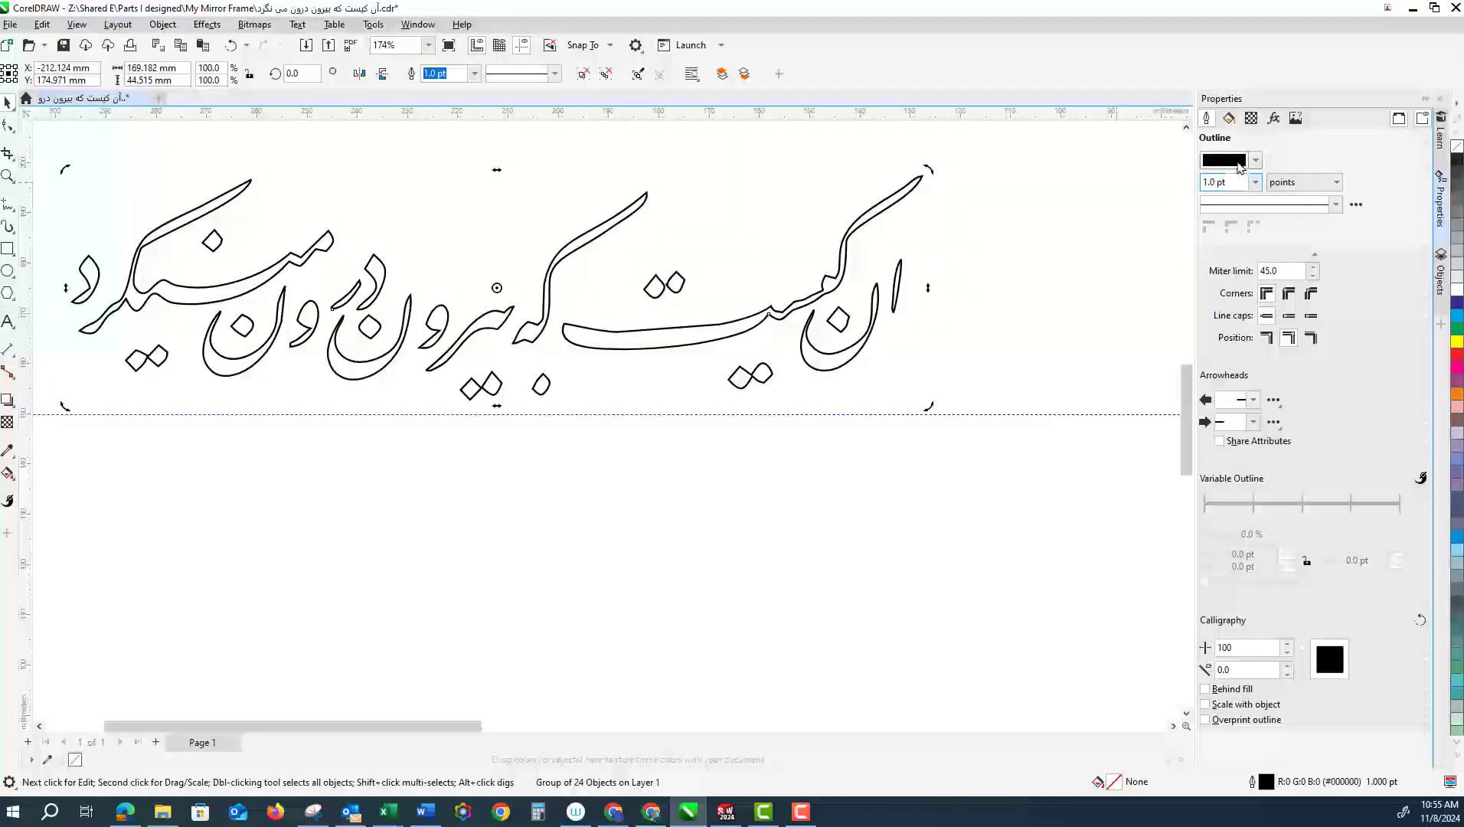
scroll(927, 314, "up", 2)
scroll(927, 314, "down", 5)
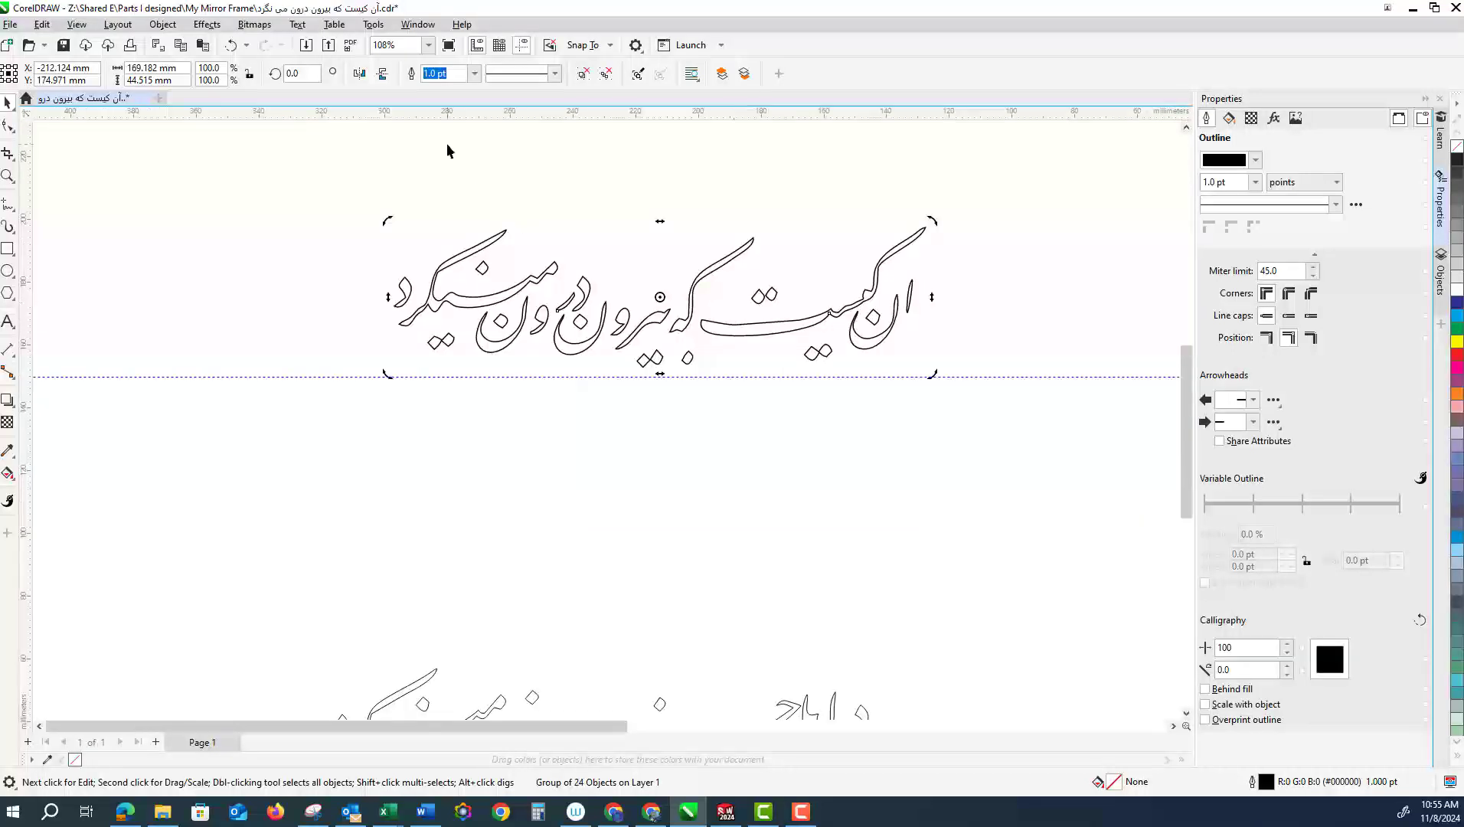
Check the file formats available for saving the drawing, including DXF - AutoCAD, and leave without saving
left_click(17, 27)
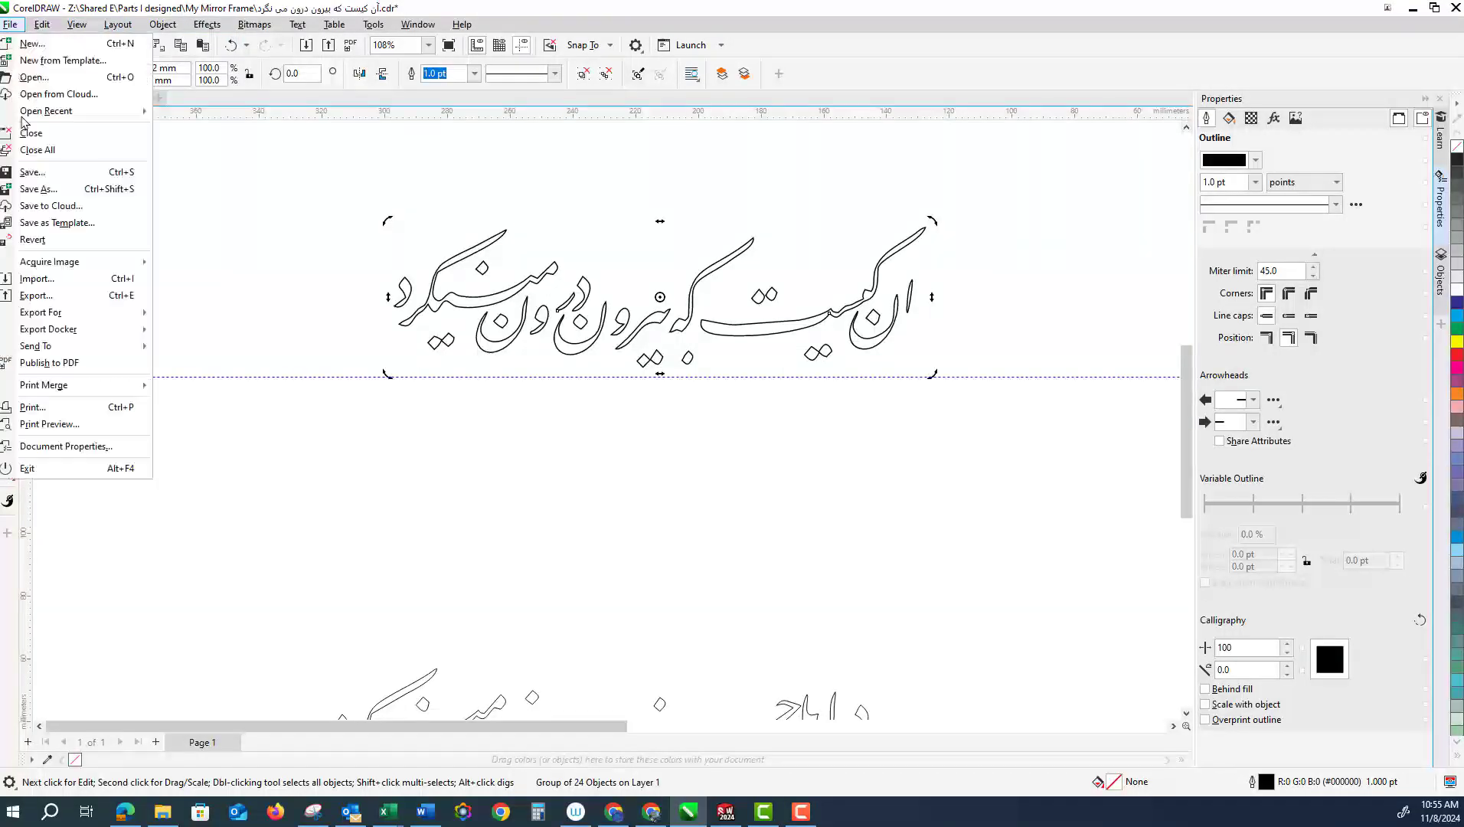
left_click(40, 189)
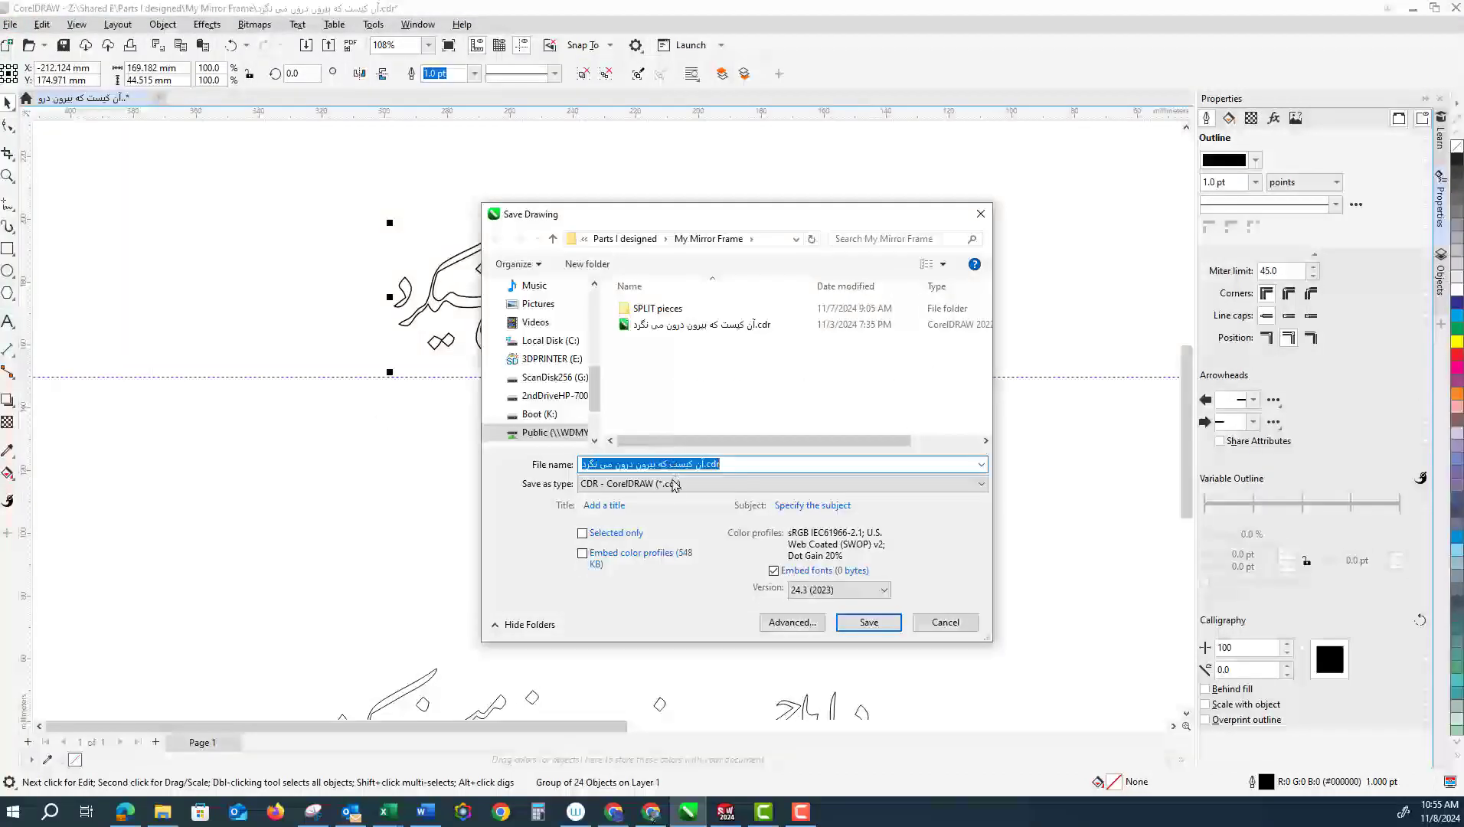
left_click(684, 485)
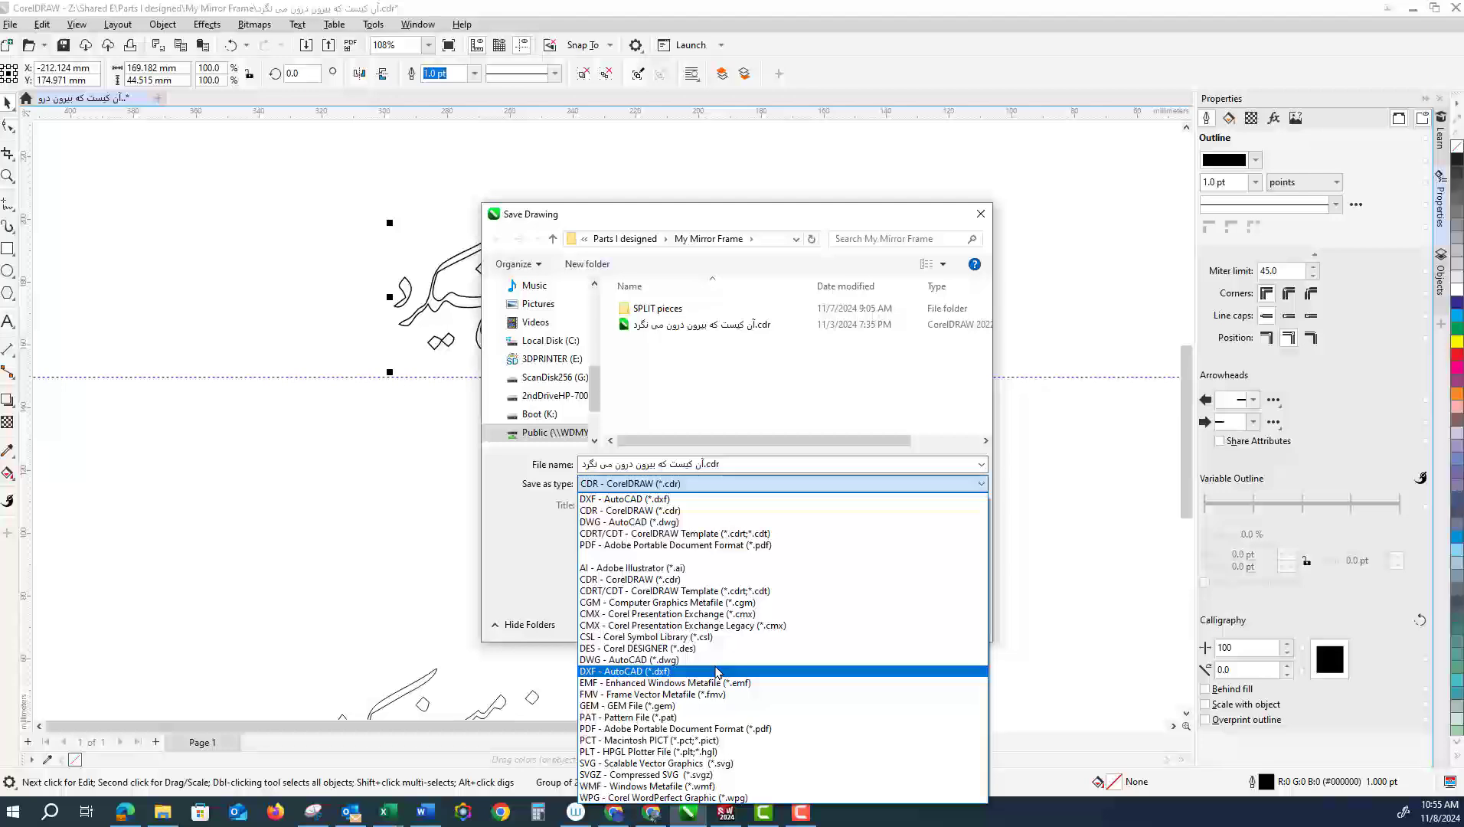
left_click(538, 537)
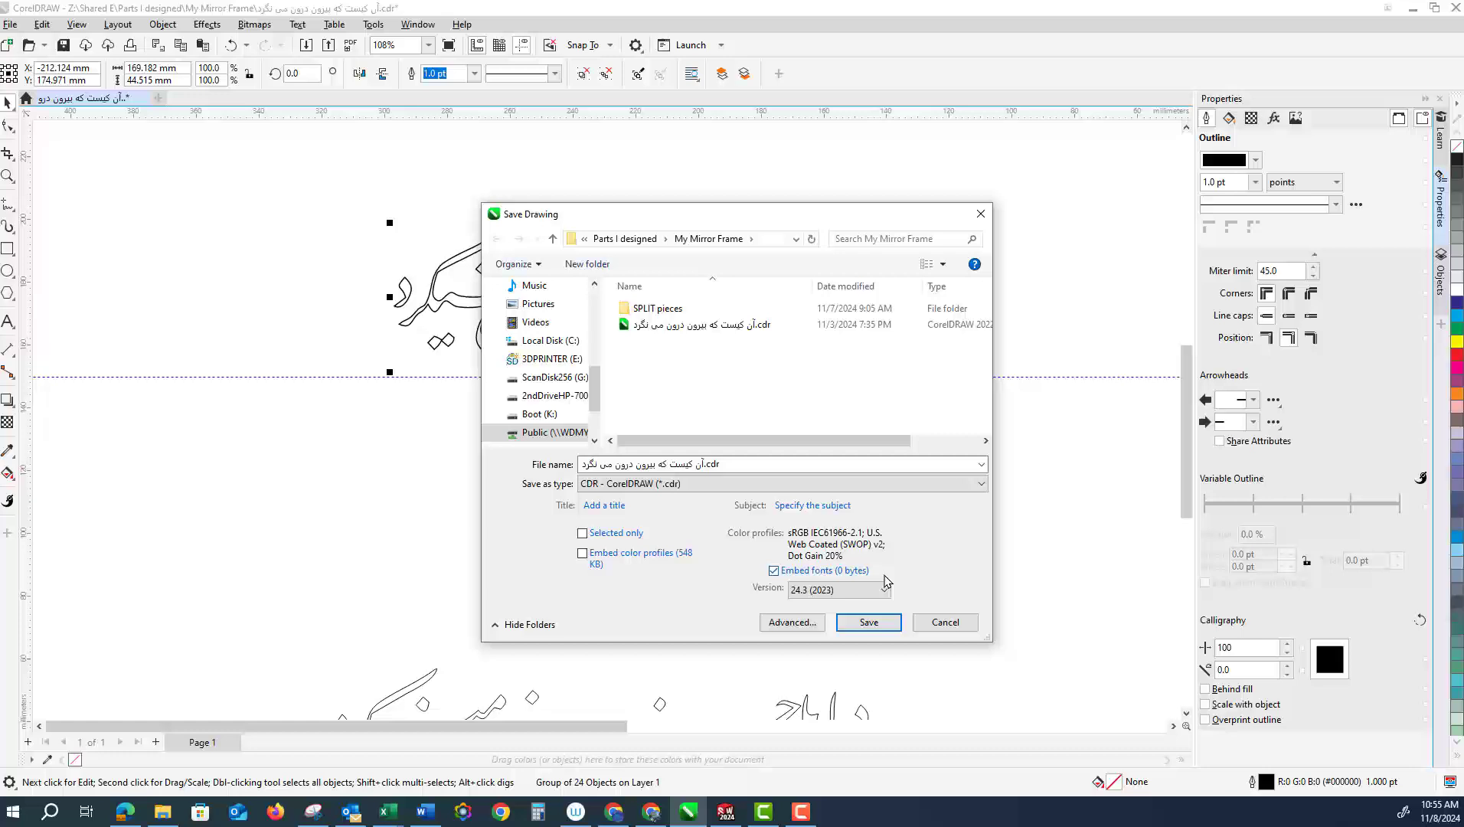
left_click(941, 621)
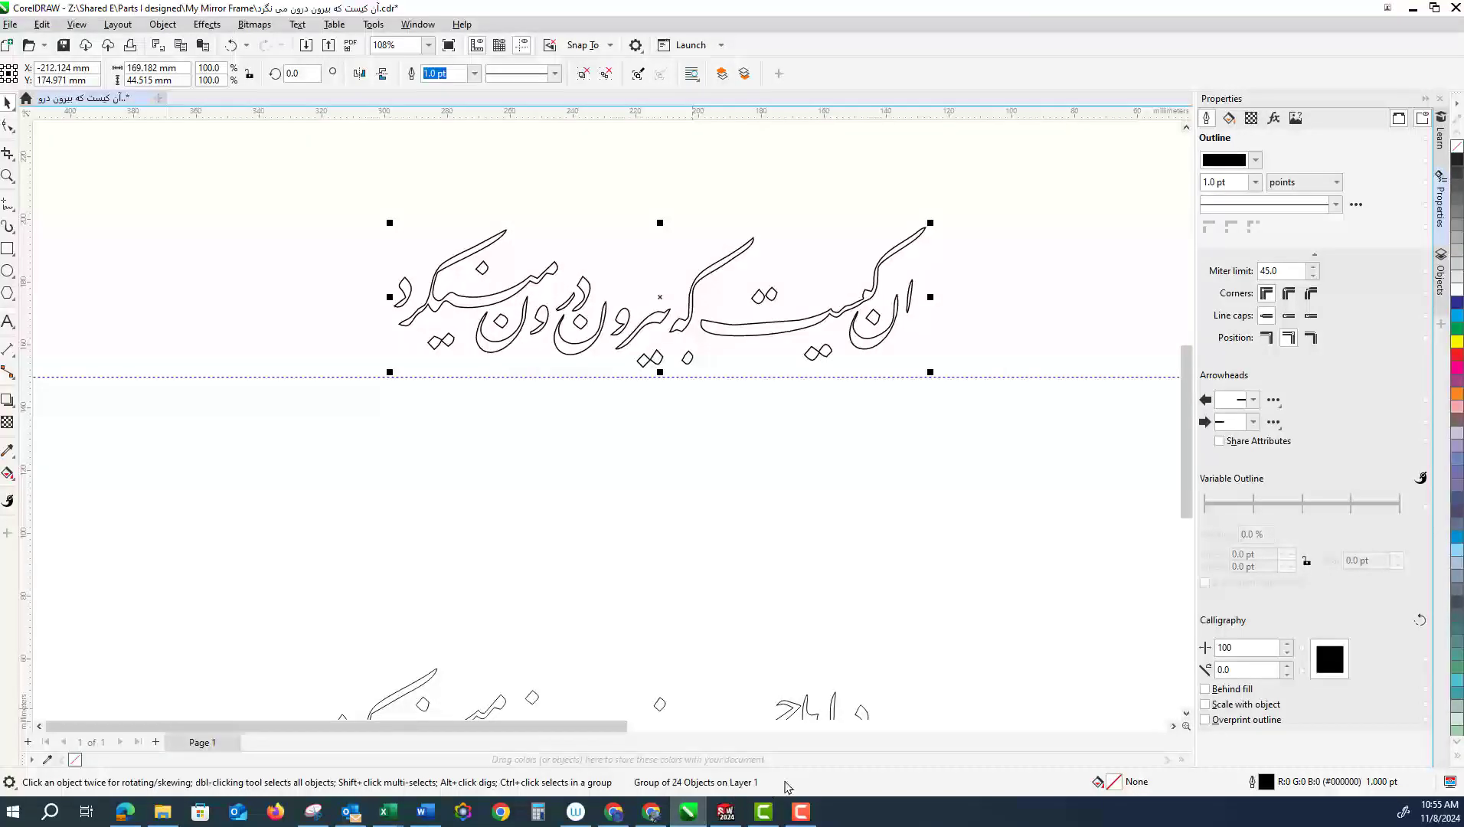
Switch to File Explorer, show the My Mirror Frame folder as a list, and preview 1stLine.SLDBLK and FullFrame.SLDPRT
left_click(727, 815)
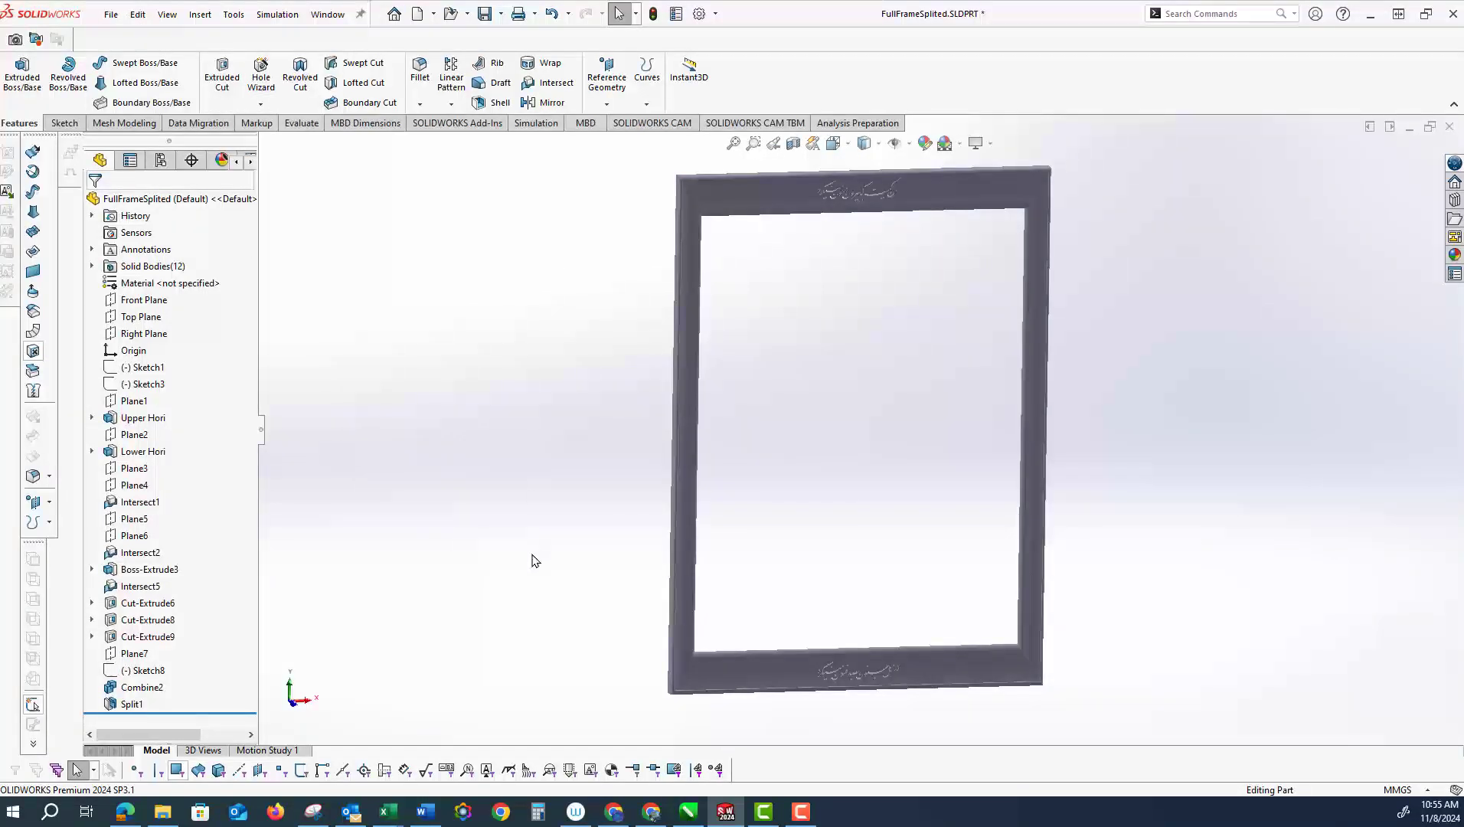
left_click(163, 812)
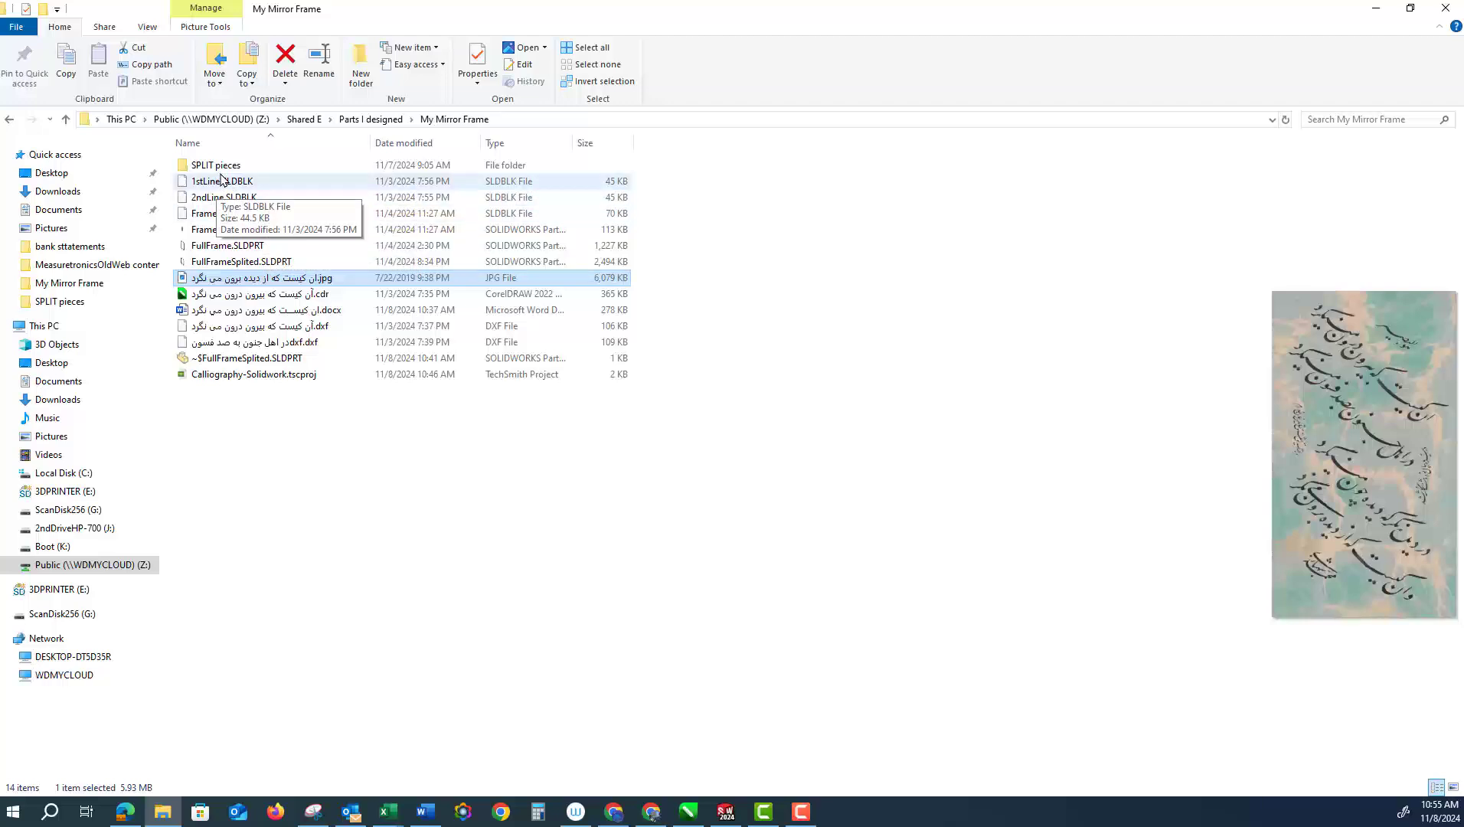
scroll(220, 181, "up", 2)
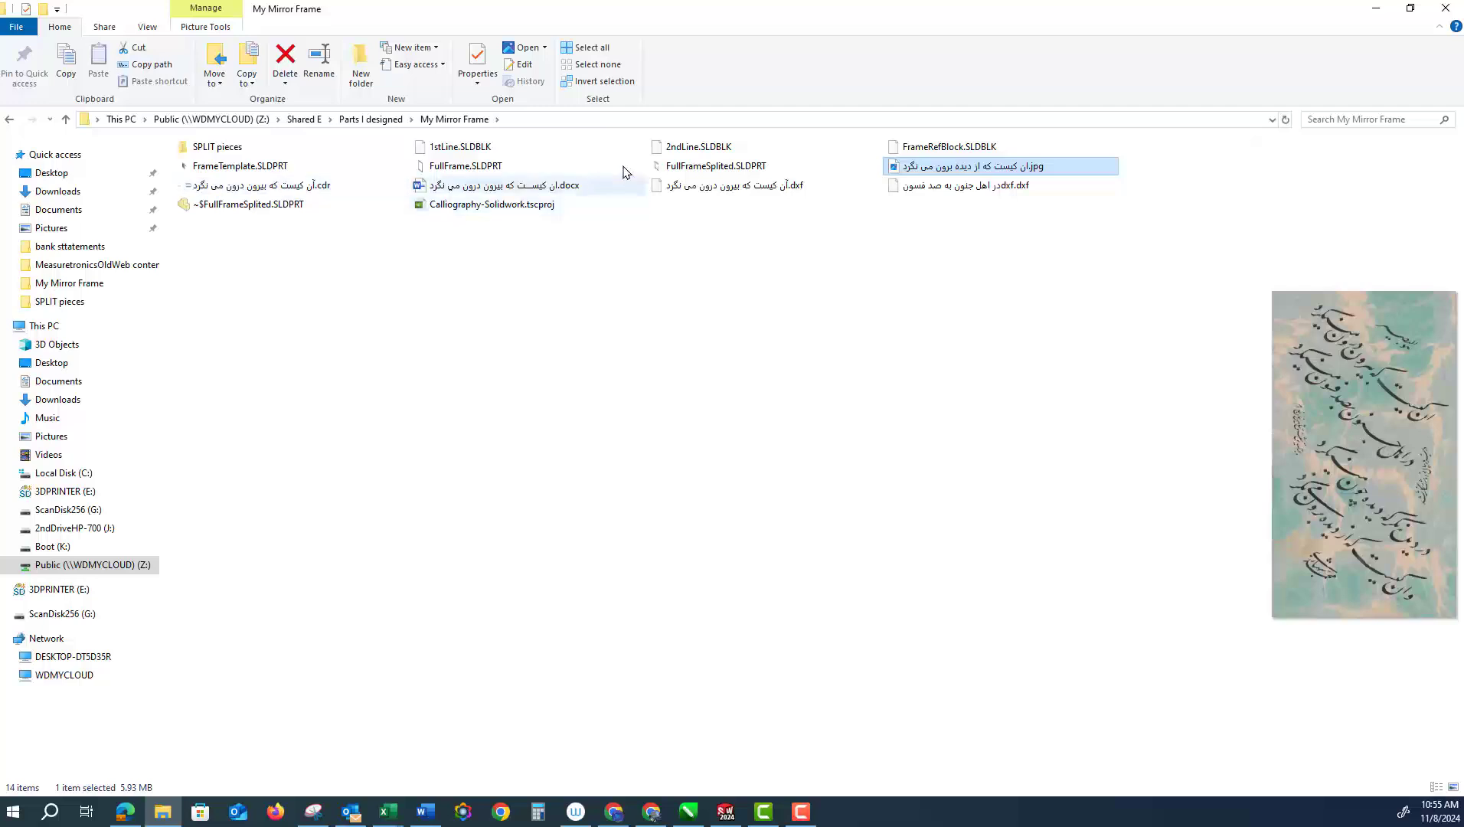
left_click(457, 147)
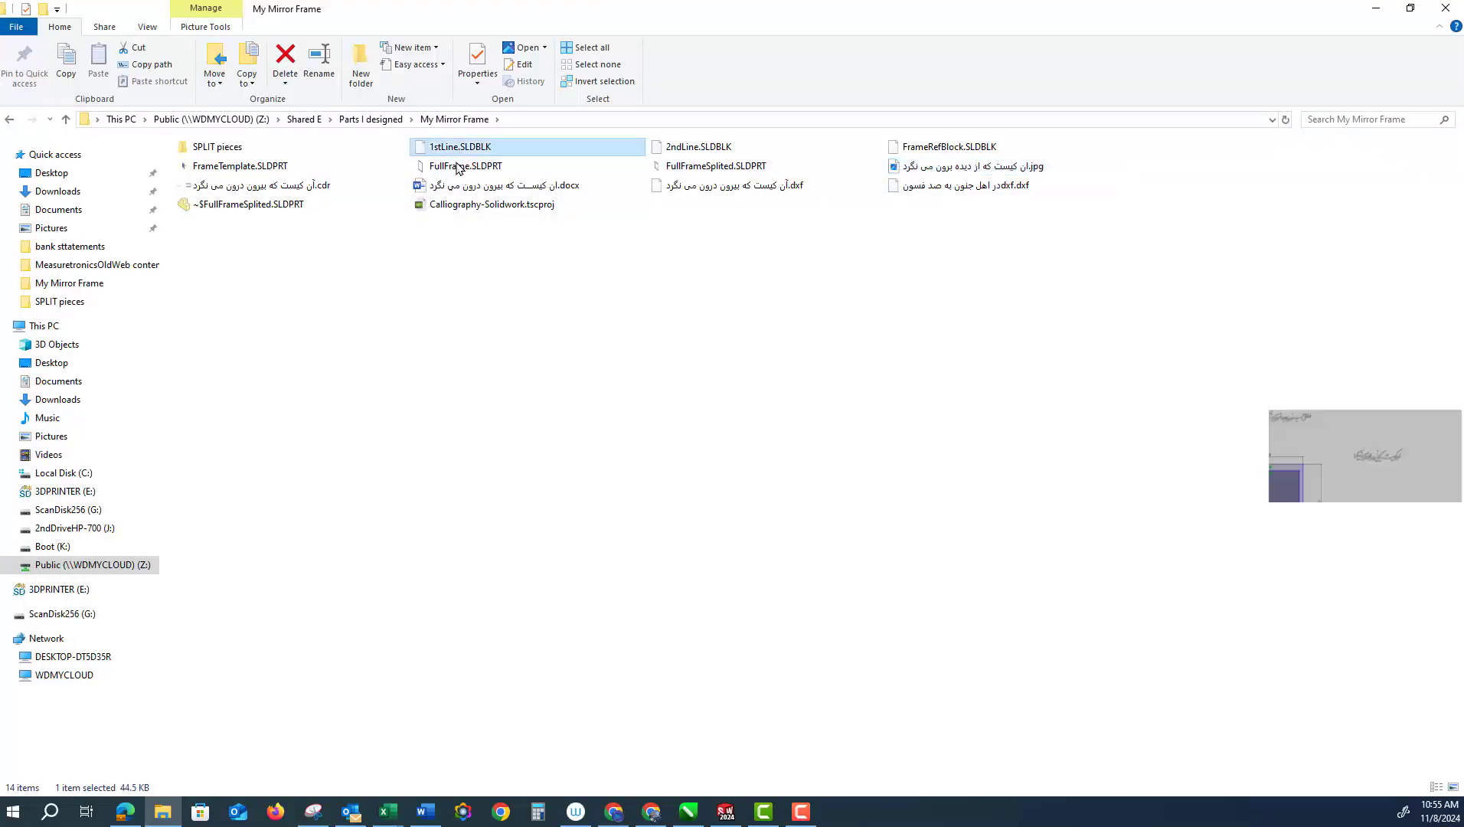
left_click(458, 167)
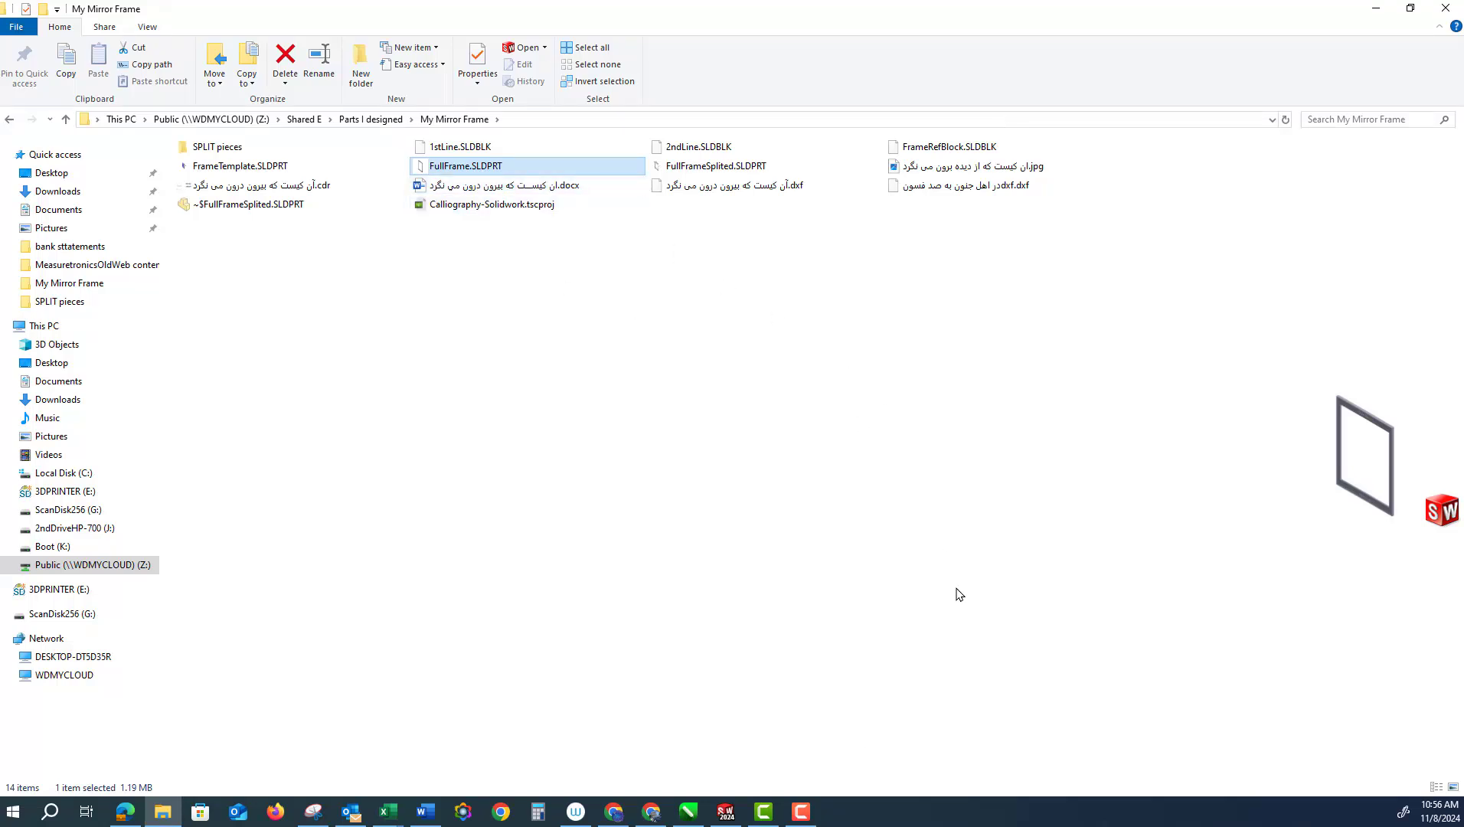
Switch to the FullFrameSplited part in SOLIDWORKS and examine the calligraphy cut into the frame's upper and lower bars
left_click(726, 812)
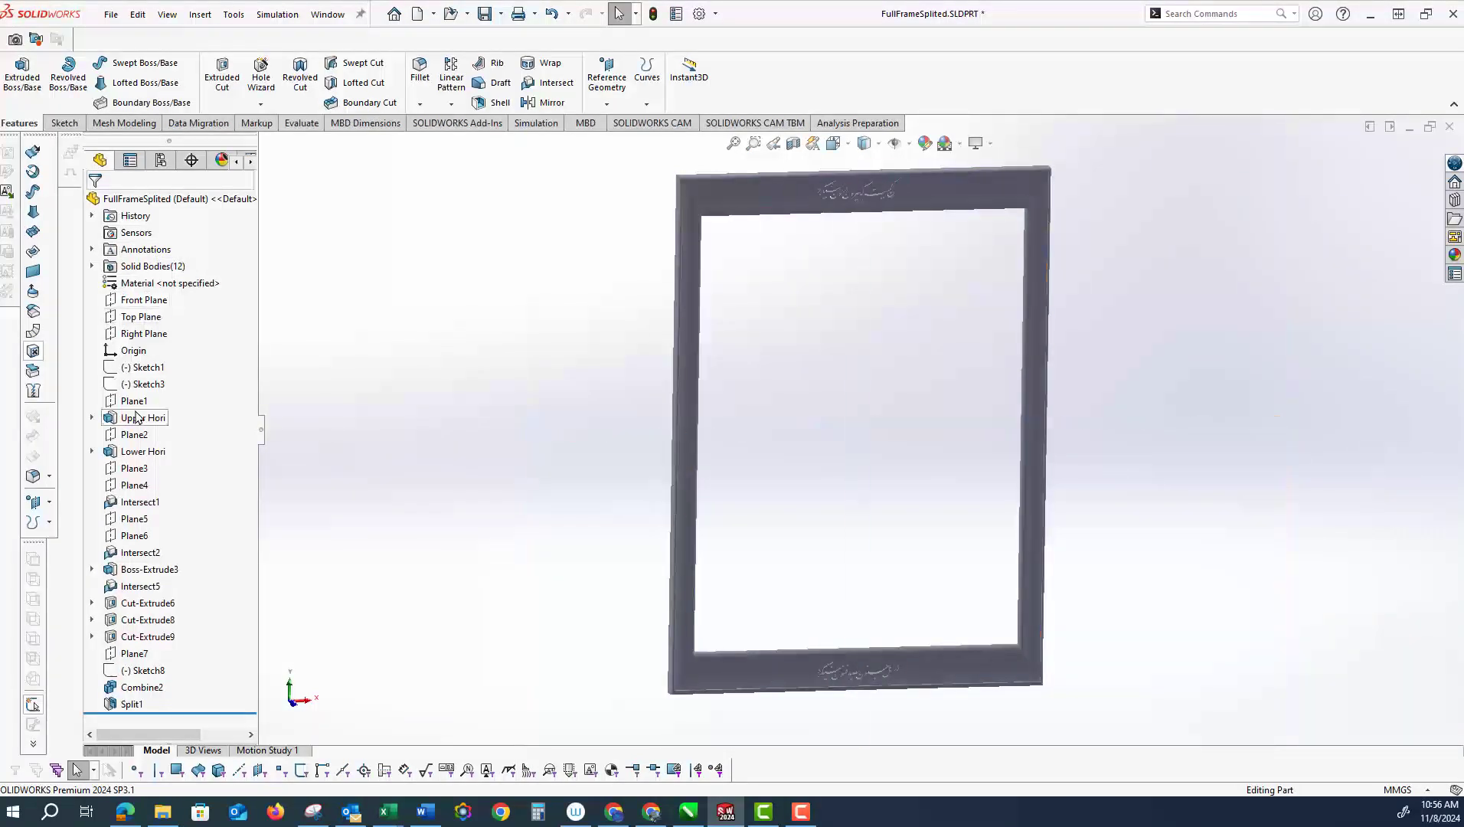
scroll(883, 217, "up", 2)
scroll(877, 212, "down", 6)
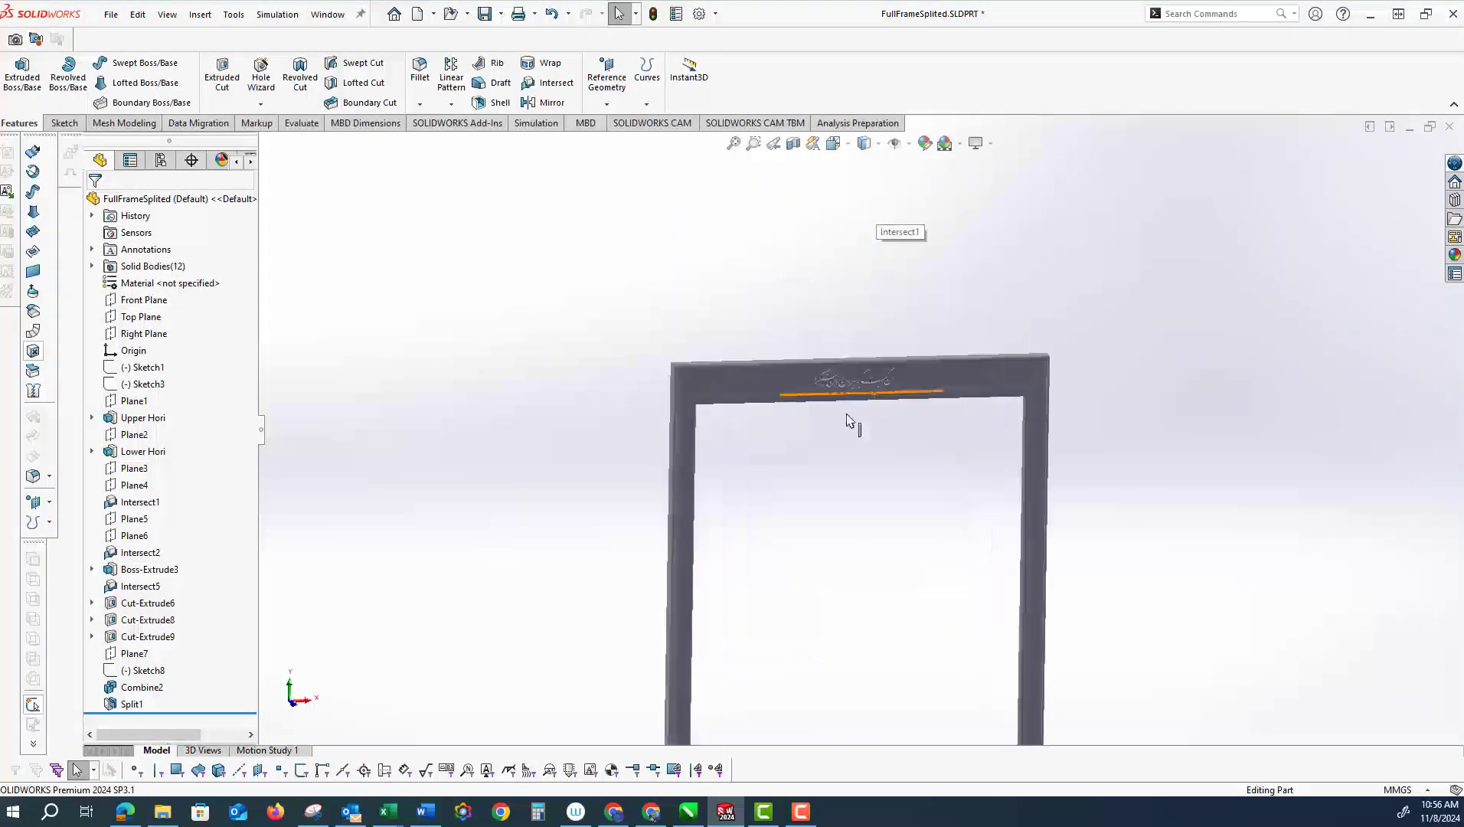
scroll(904, 358, "down", 5)
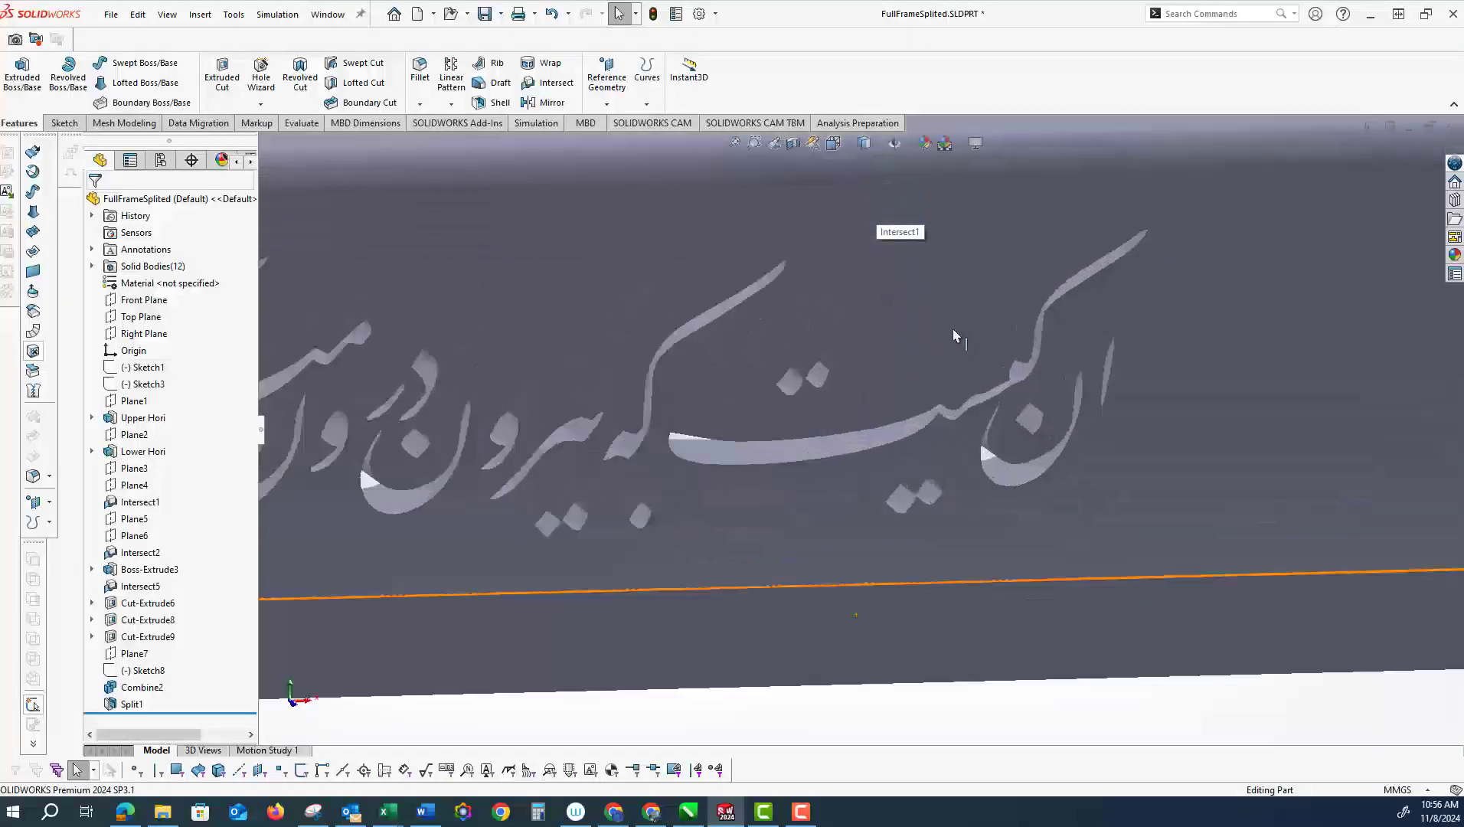
left_click_drag(897, 394, 850, 384)
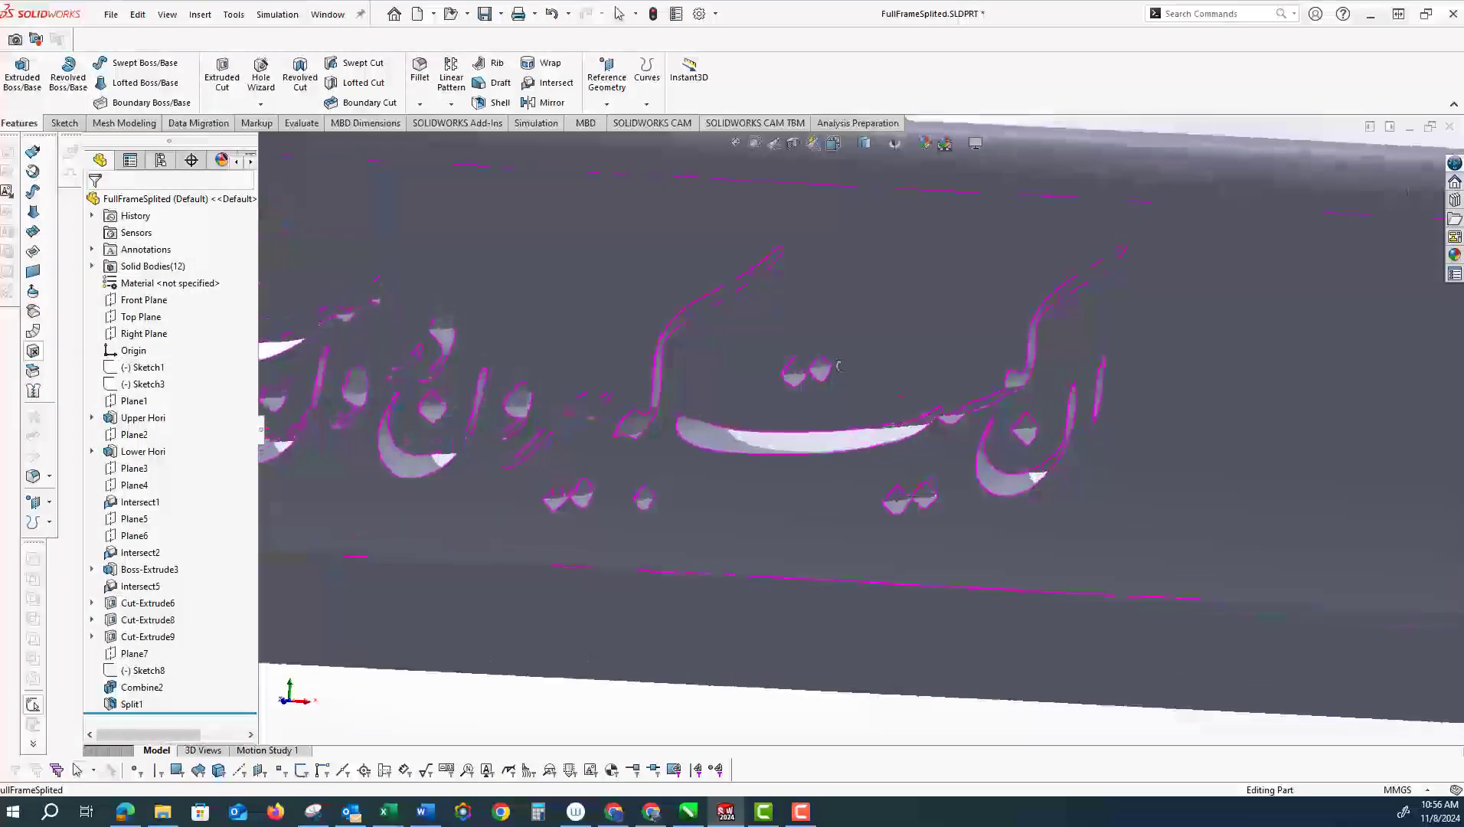
scroll(856, 389, "up", 10)
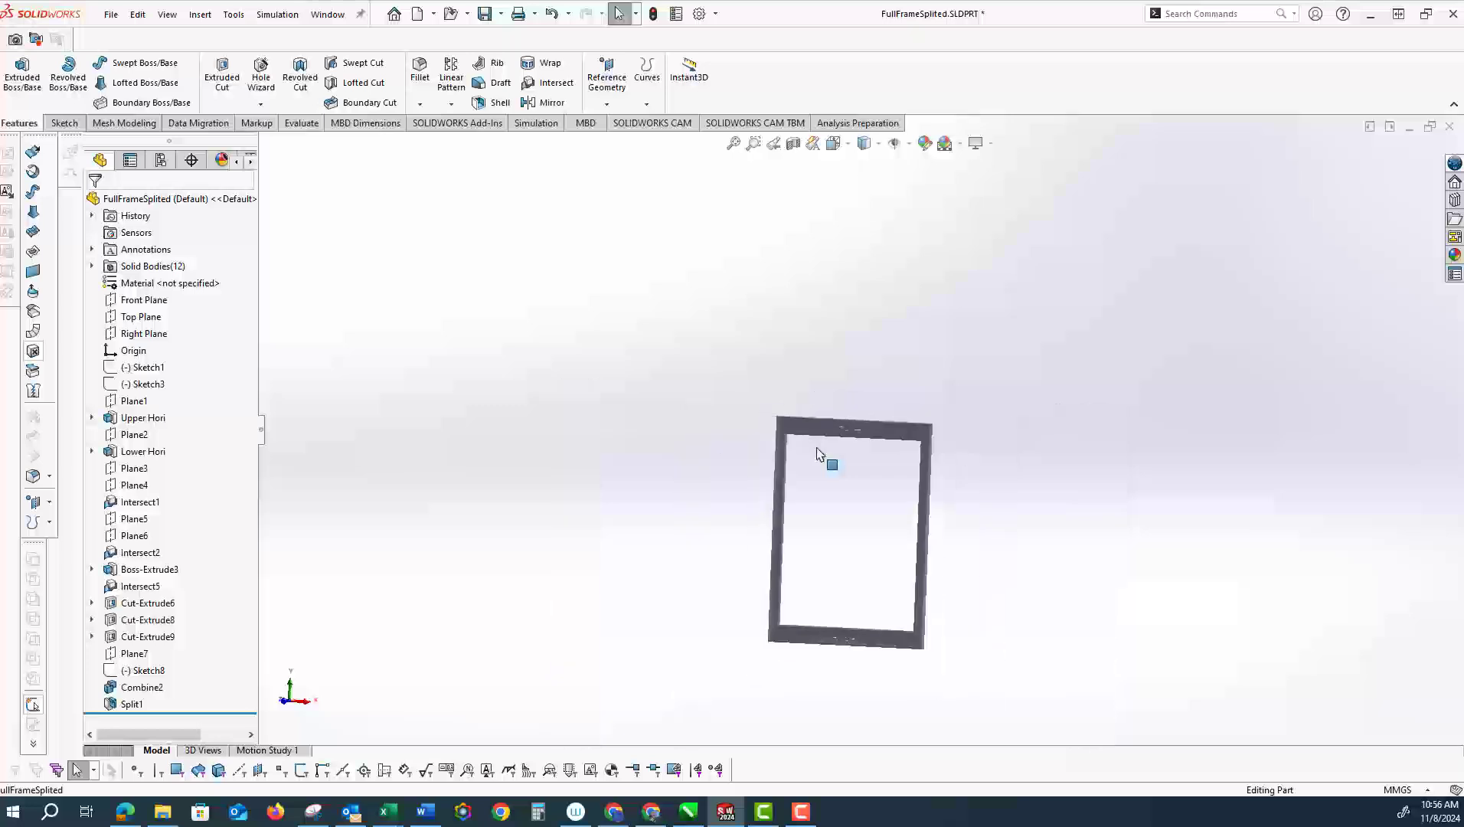
scroll(856, 660, "down", 6)
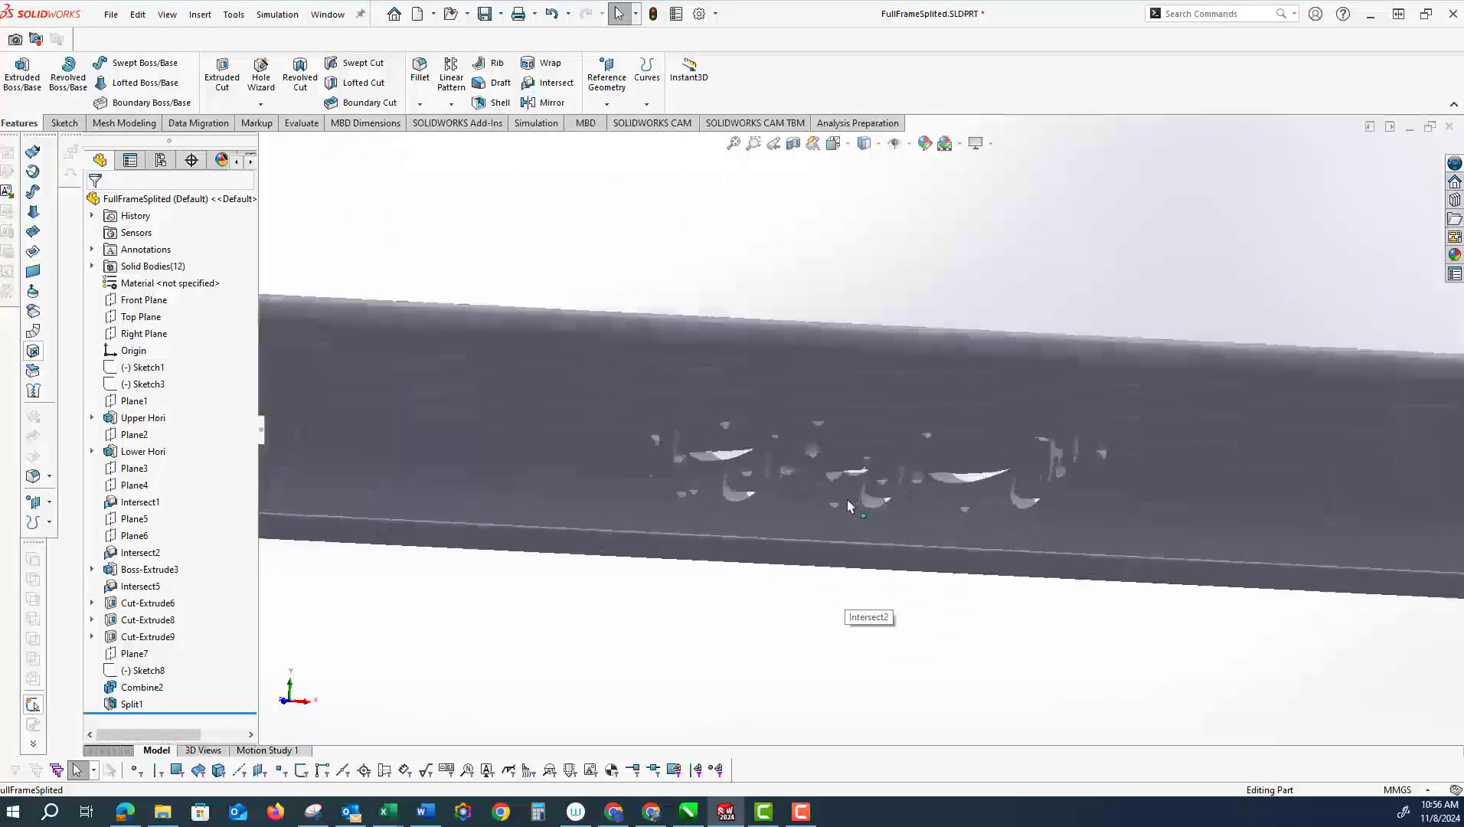
left_click_drag(819, 477, 815, 542)
scroll(834, 498, "up", 8)
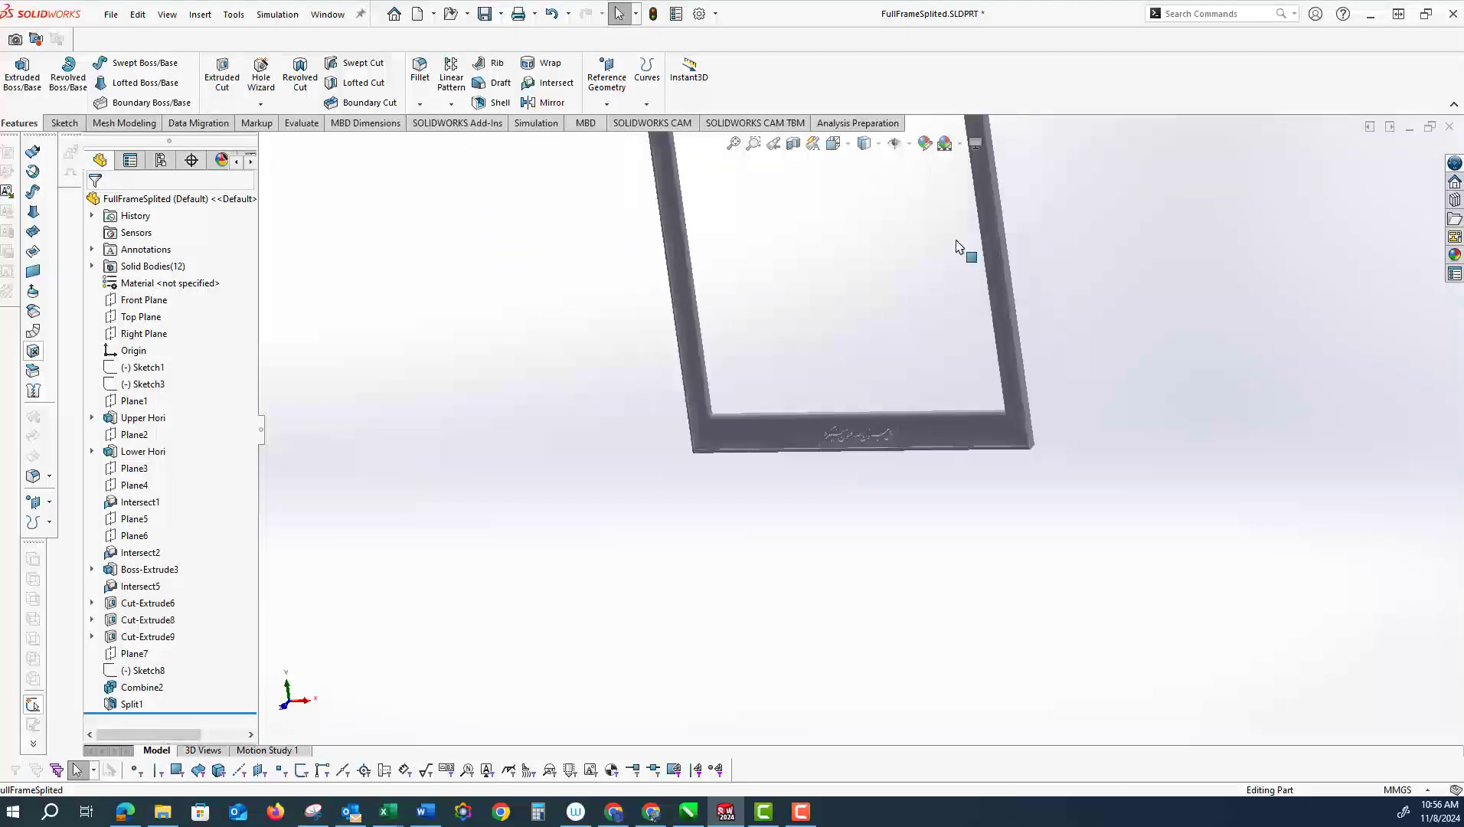
scroll(899, 258, "up", 3)
left_click_drag(899, 257, 864, 283)
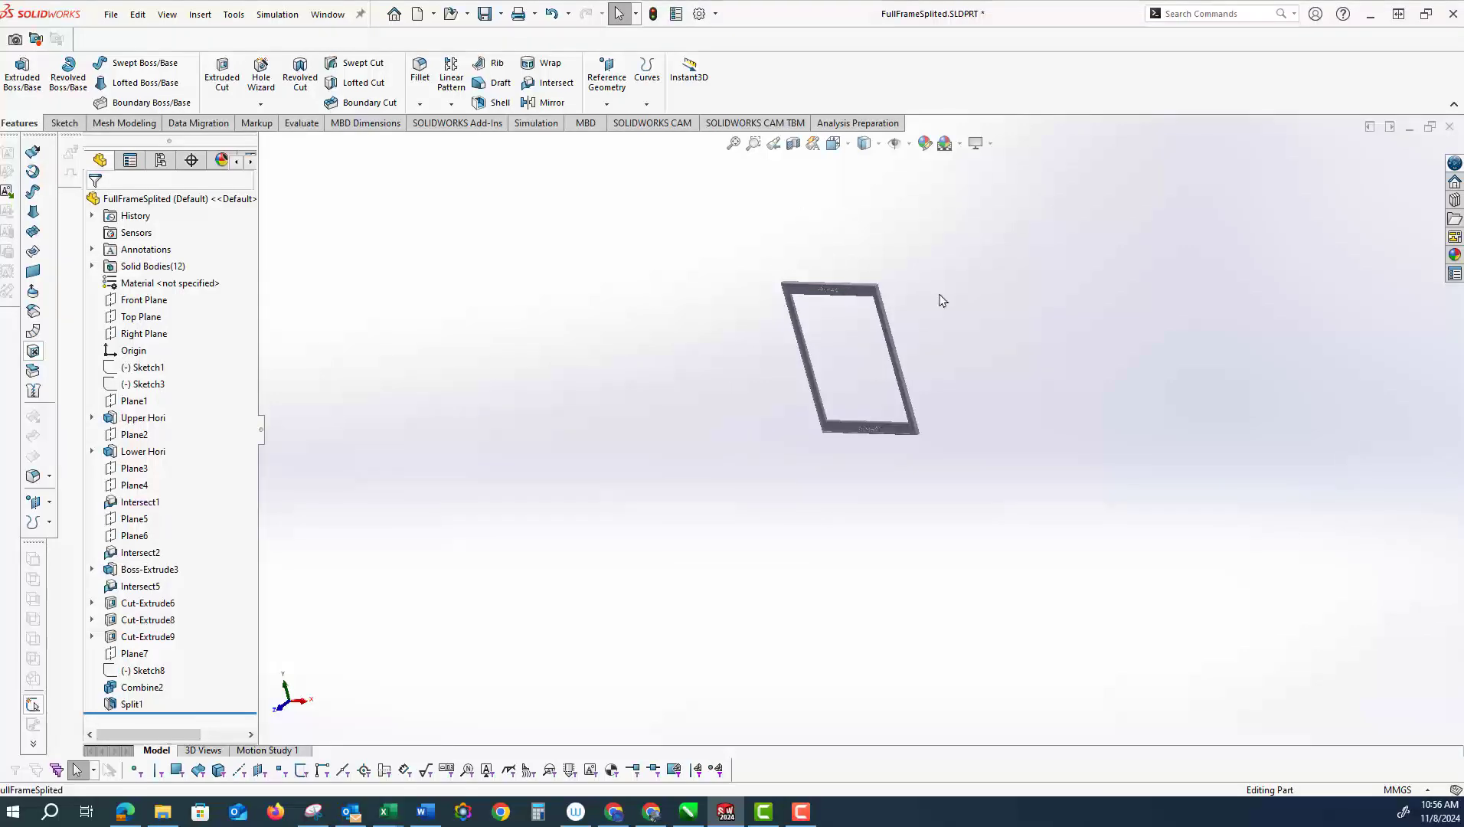
Inspect the frame's corners and the boundaries of its split pieces along the upper and lower bars
scroll(886, 297, "down", 5)
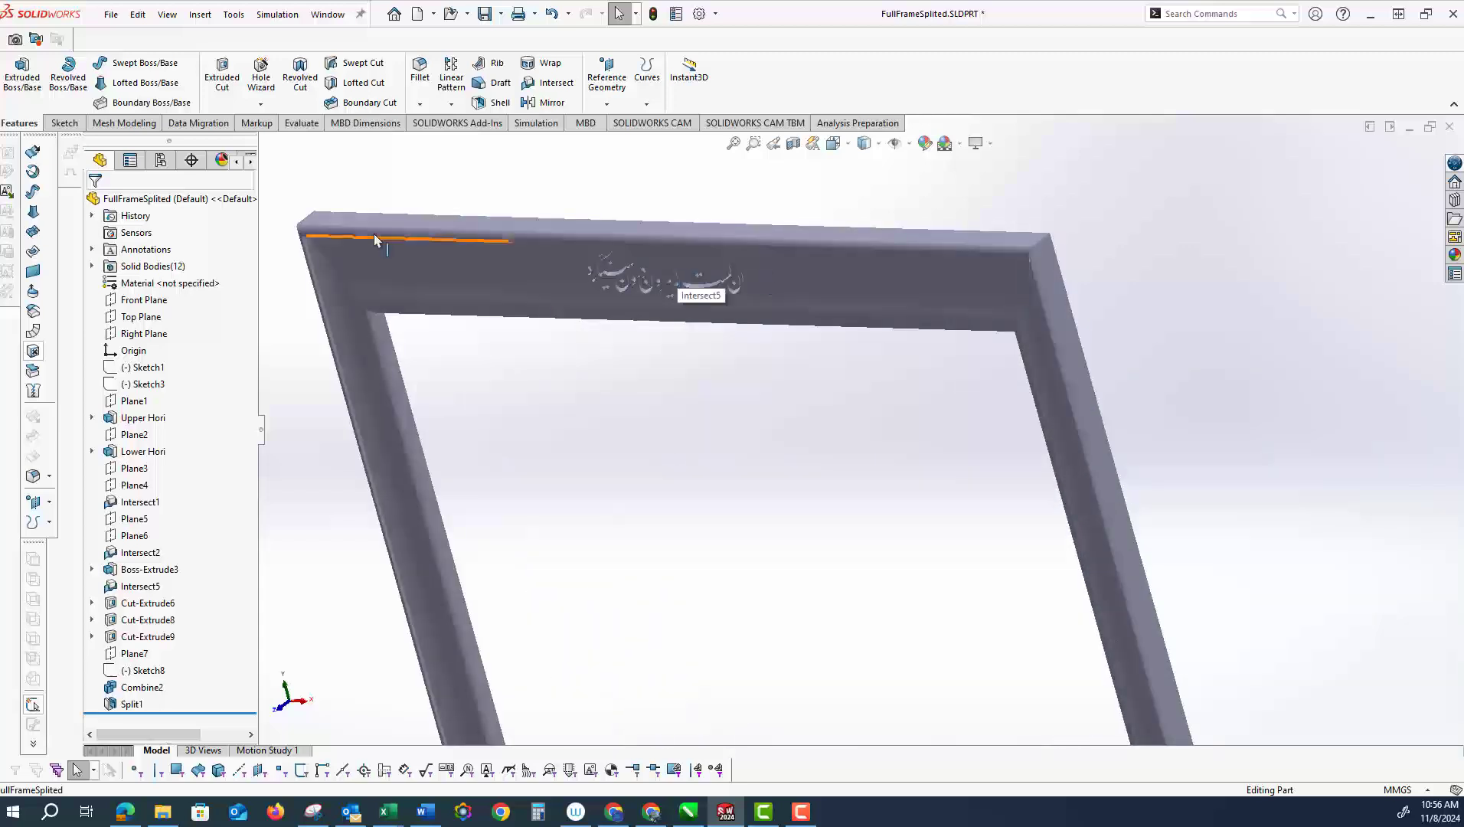
scroll(971, 332, "down", 1)
scroll(971, 332, "up", 6)
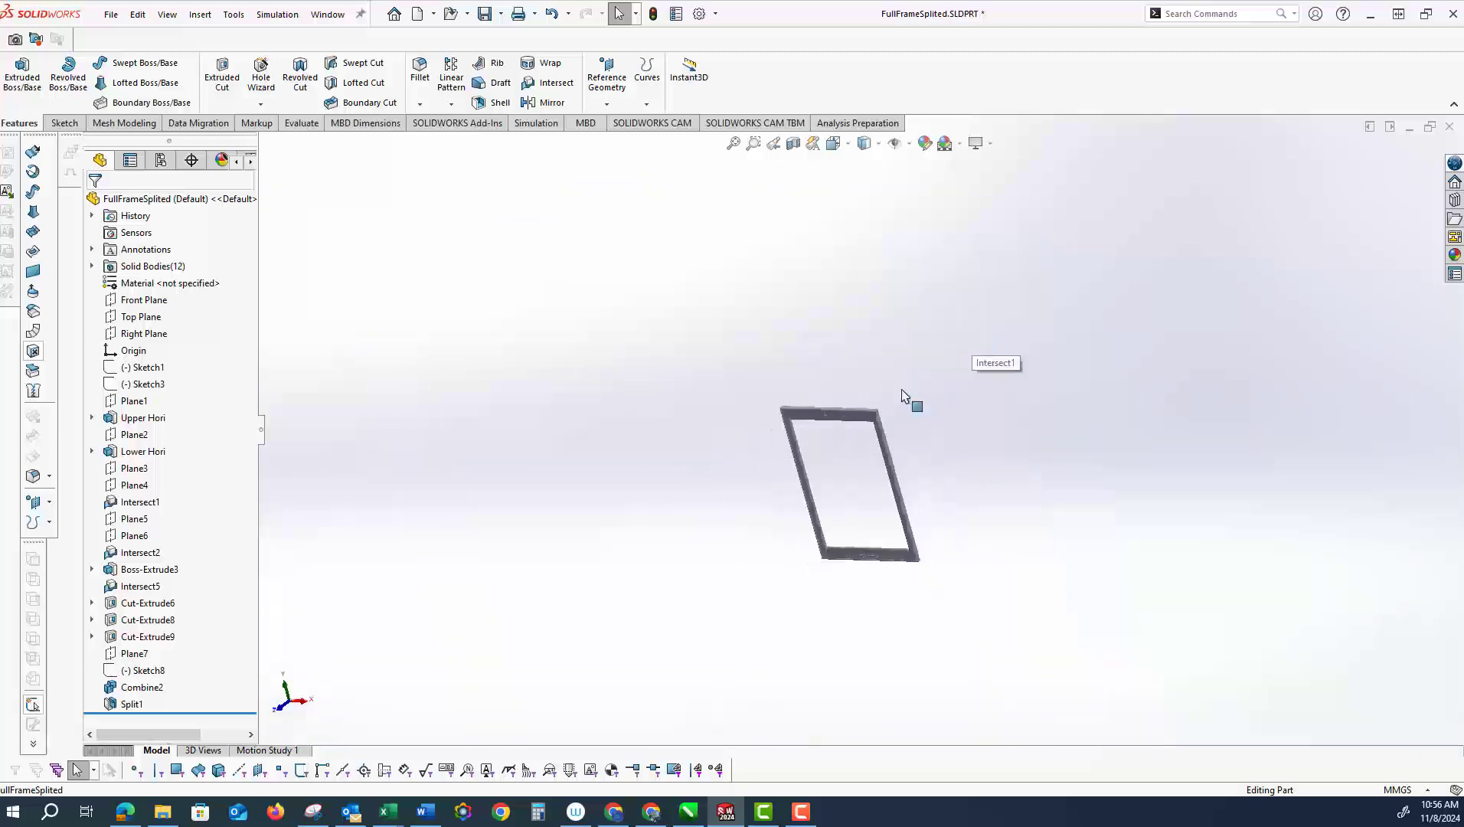
scroll(851, 490, "down", 4)
scroll(774, 471, "down", 5)
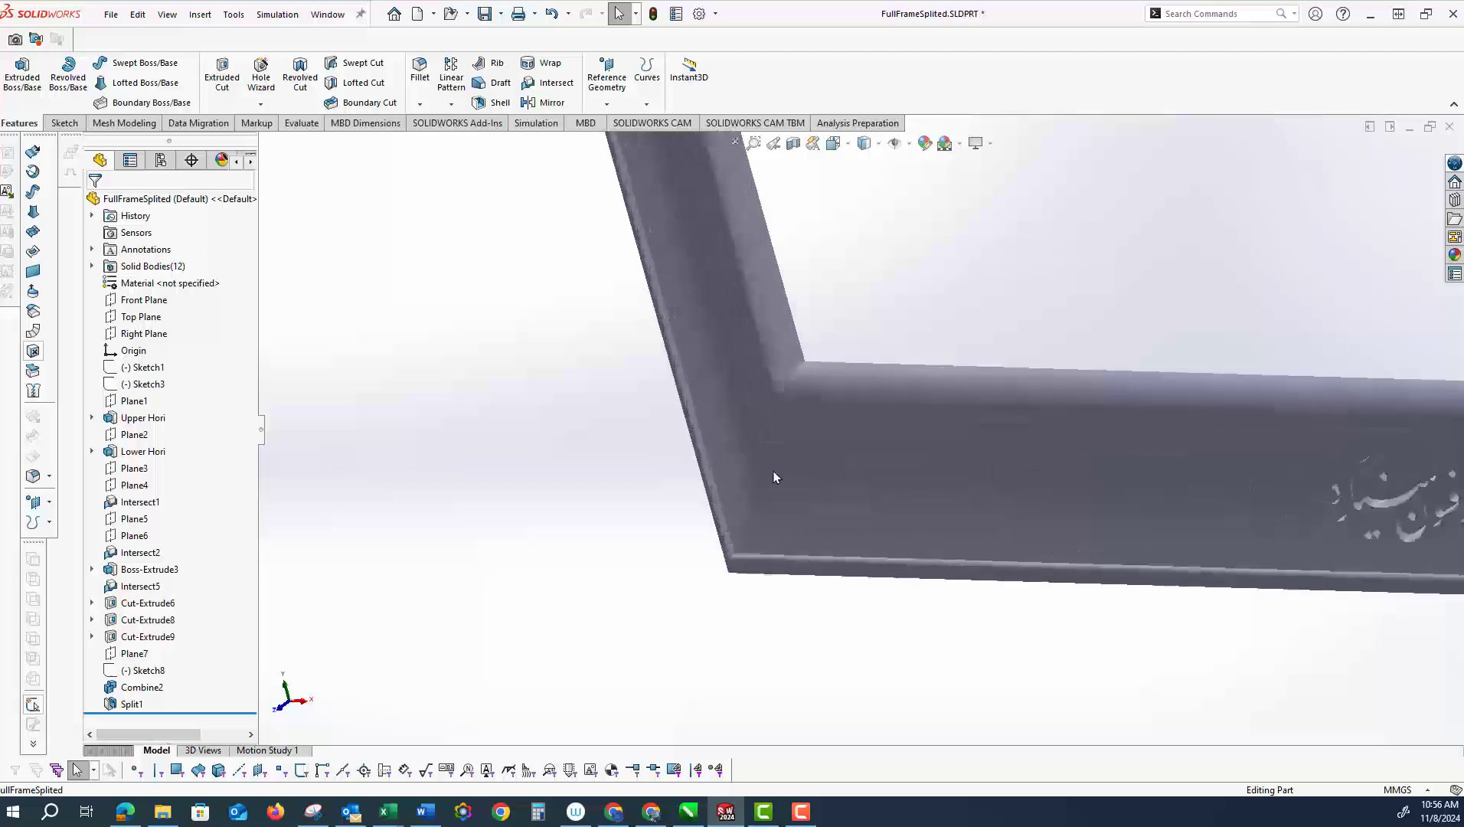
scroll(804, 379, "up", 4)
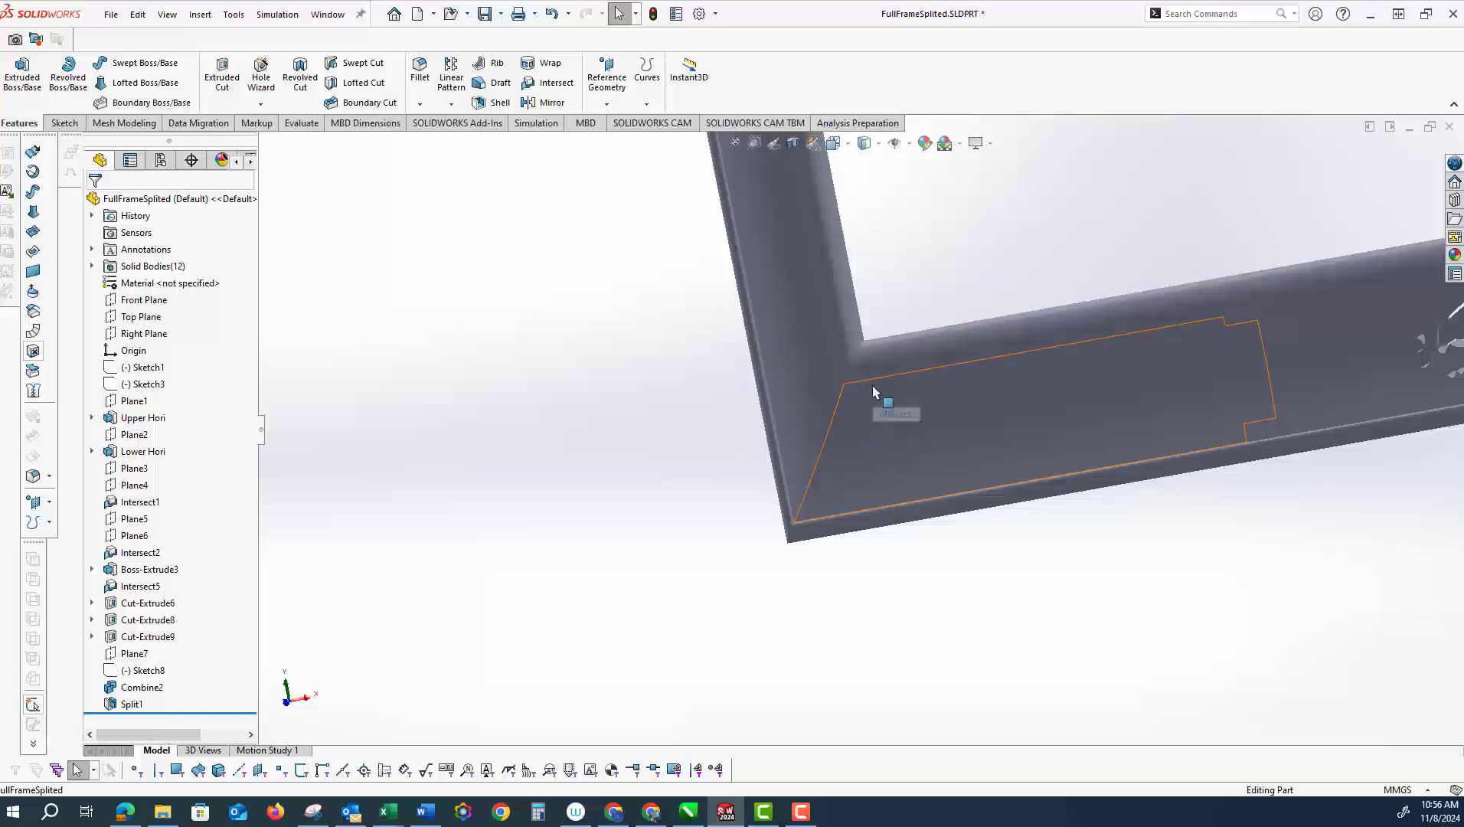
scroll(873, 392, "up", 3)
scroll(1115, 340, "up", 5)
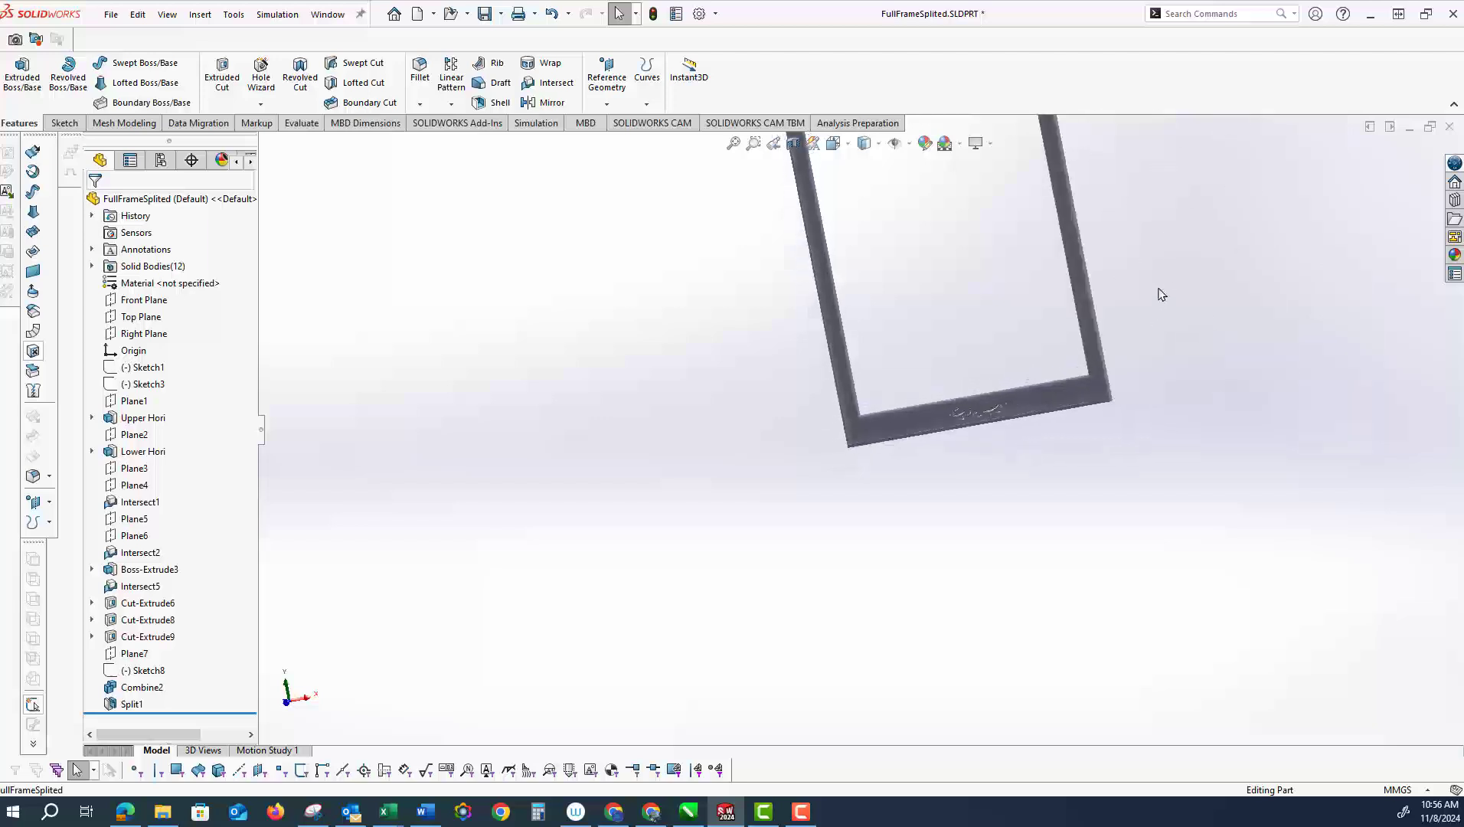
scroll(910, 301, "down", 10)
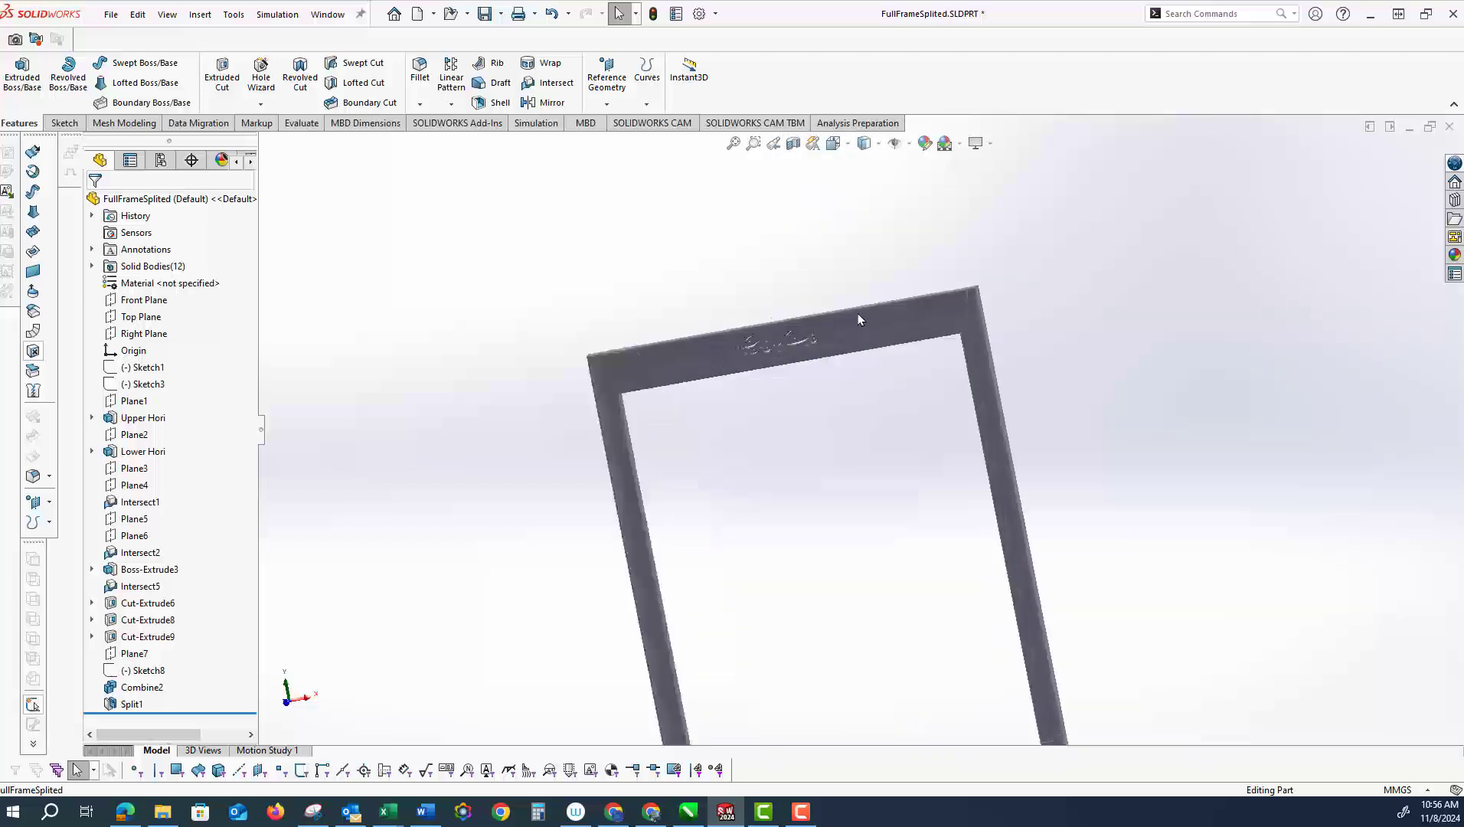
left_click_drag(775, 468, 765, 491)
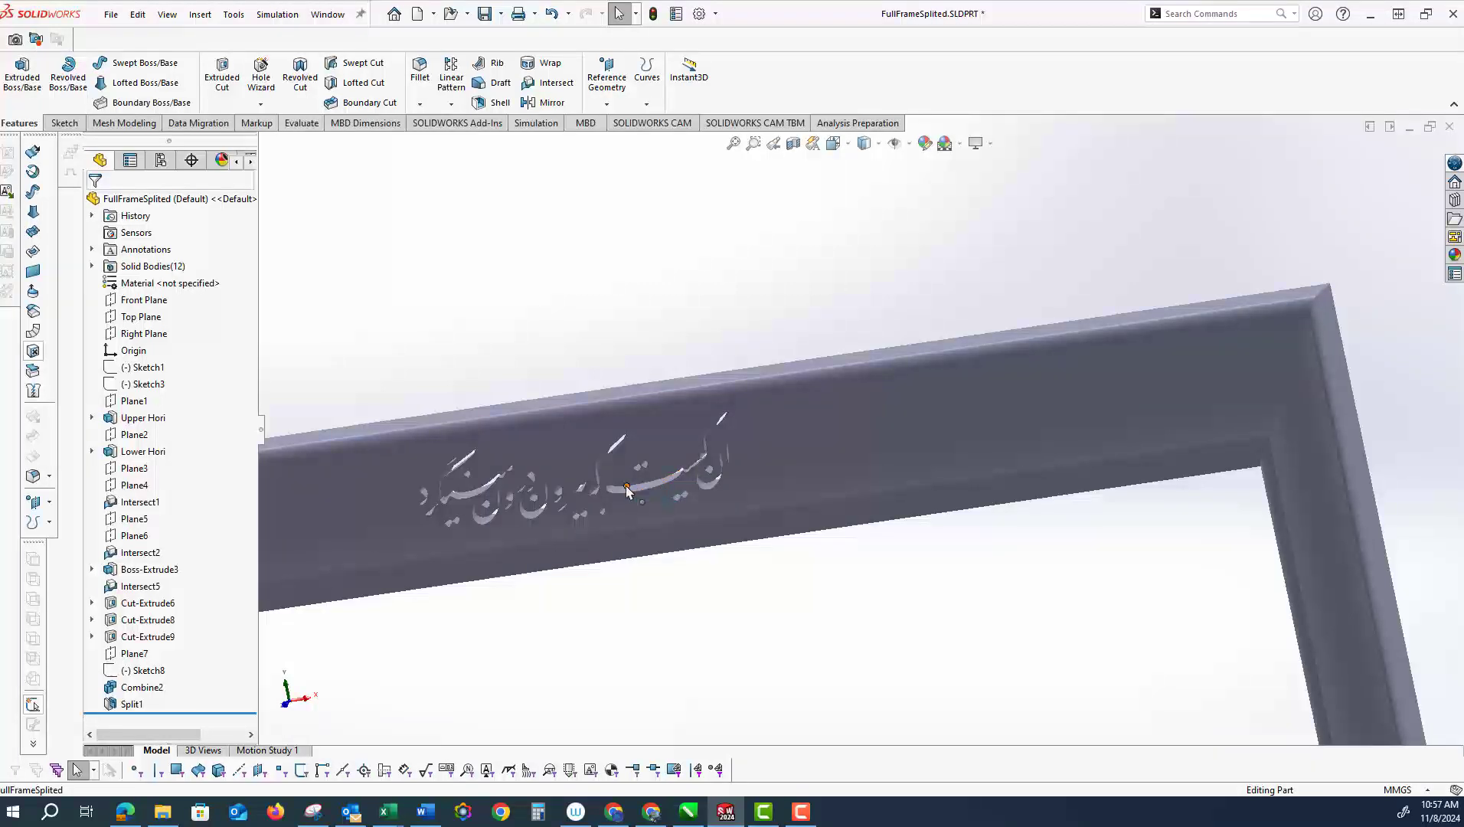
Expand Cut-Extrude6, highlight Sketch7 to examine its calligraphy and split outlines on both horizontal bars, and clear the selection
left_click(132, 603)
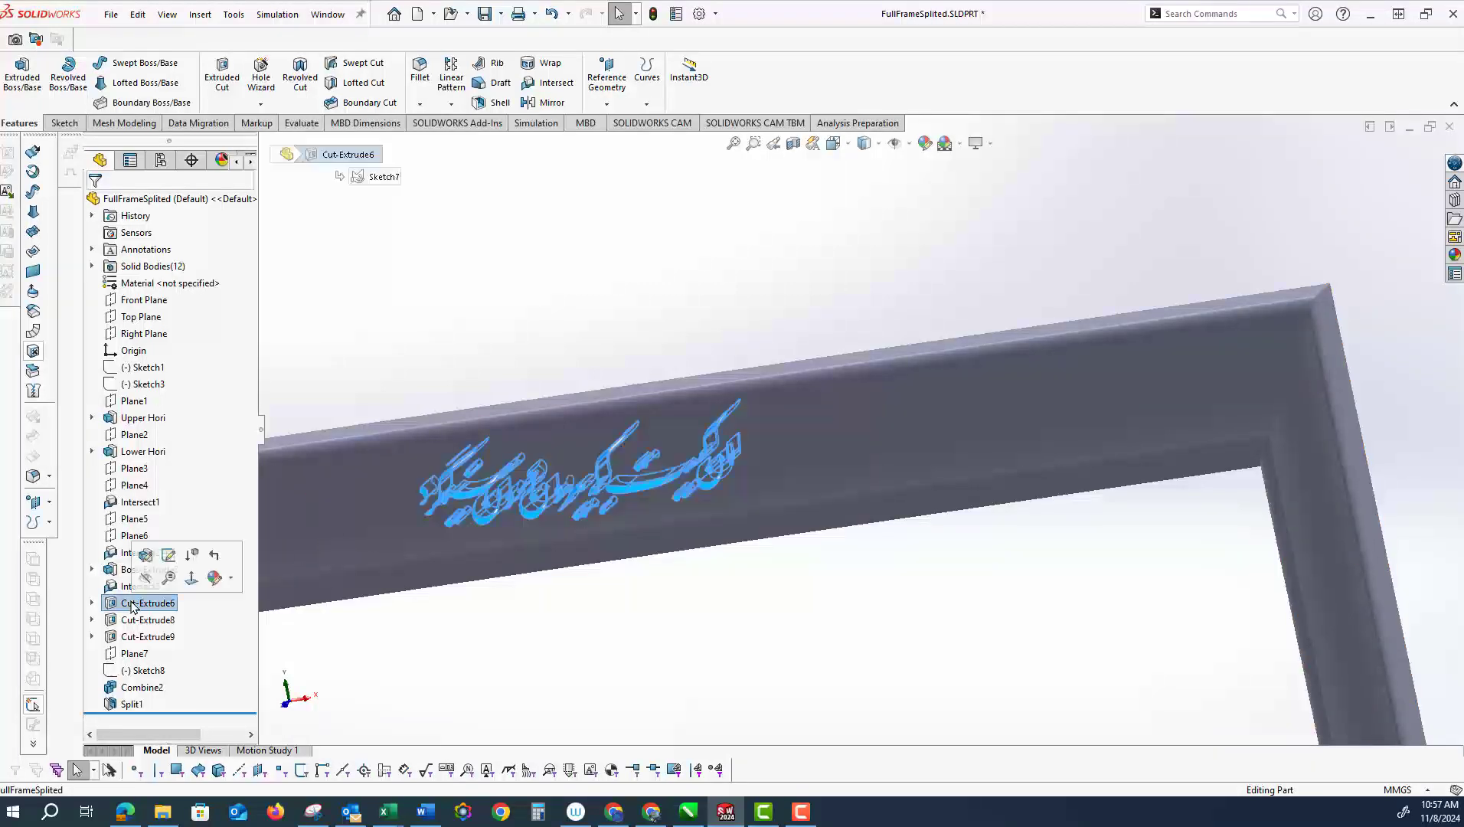
left_click(92, 602)
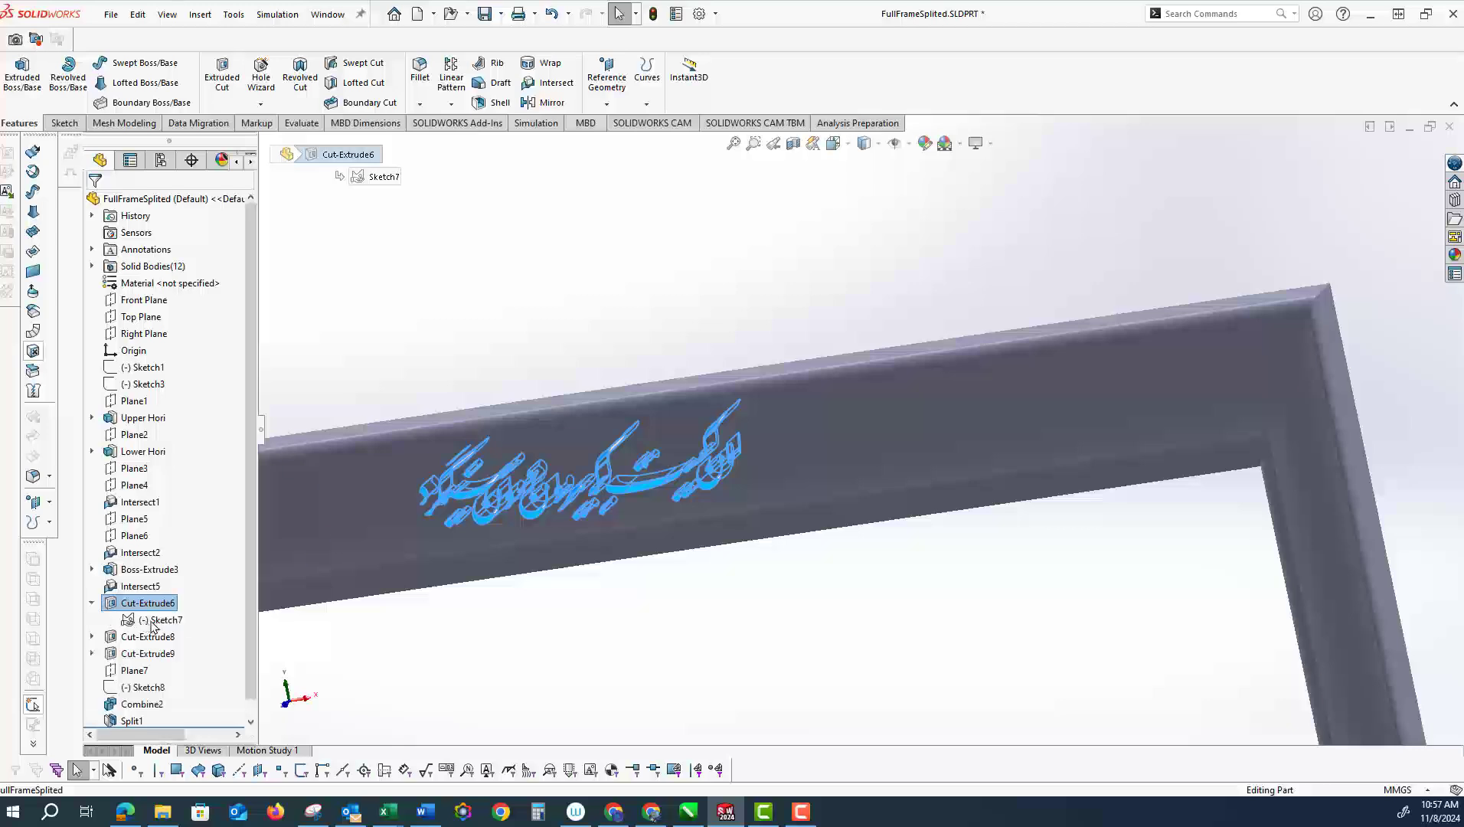
left_click(155, 622)
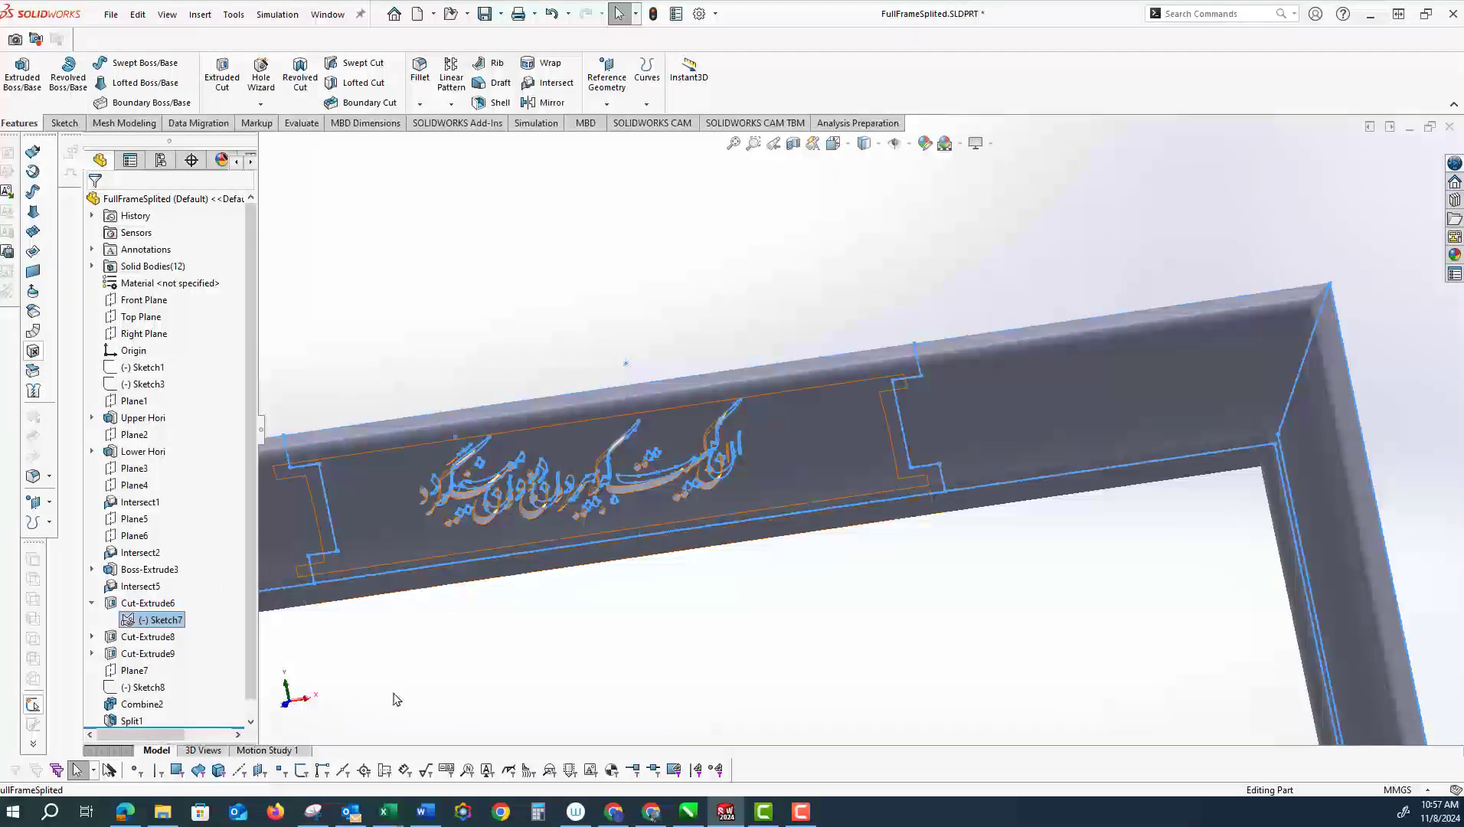
scroll(604, 534, "up", 5)
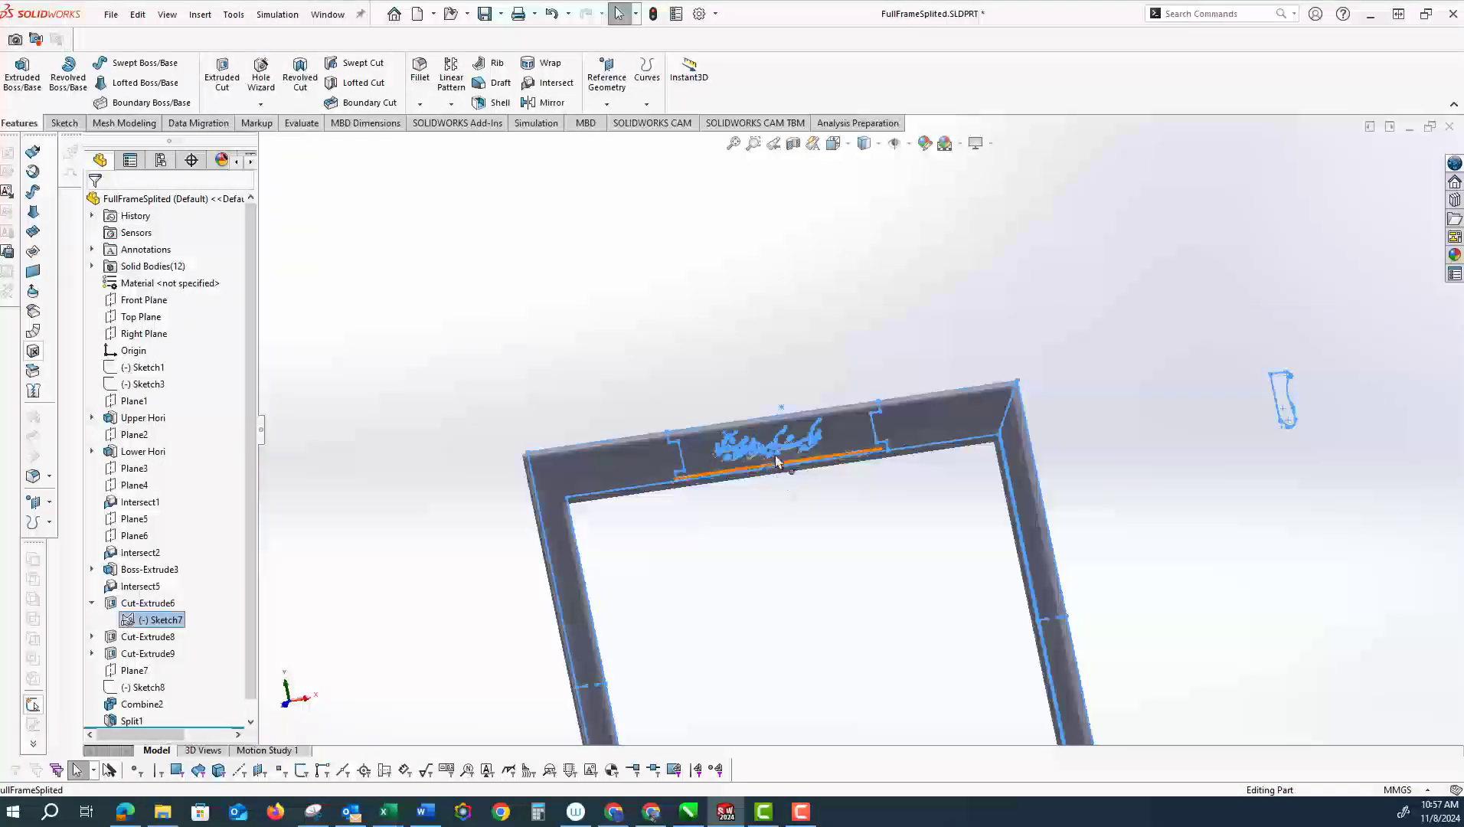
scroll(788, 556, "up", 2)
scroll(825, 653, "up", 2)
scroll(909, 648, "down", 8)
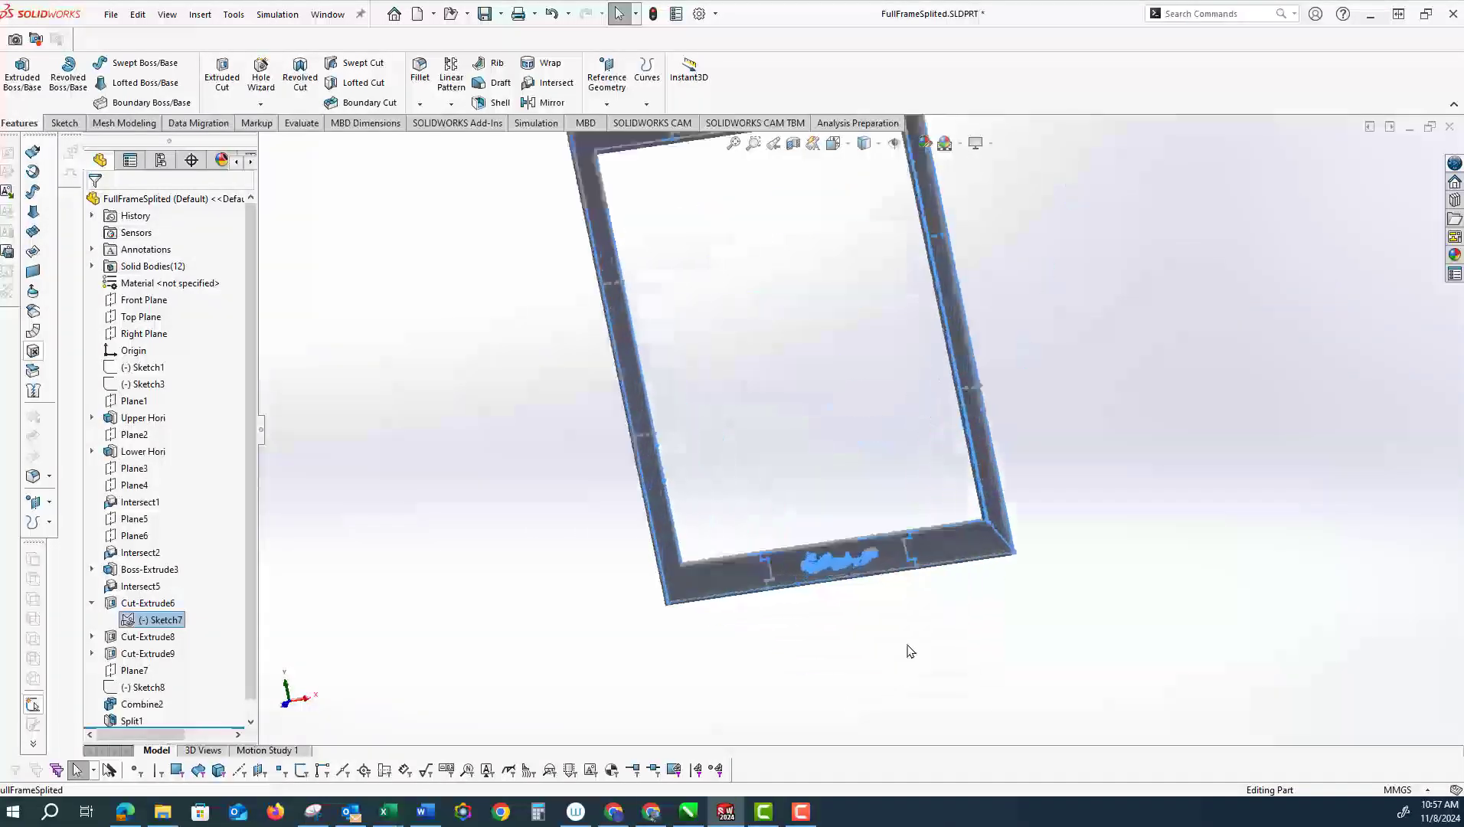
scroll(301, 419, "down", 1)
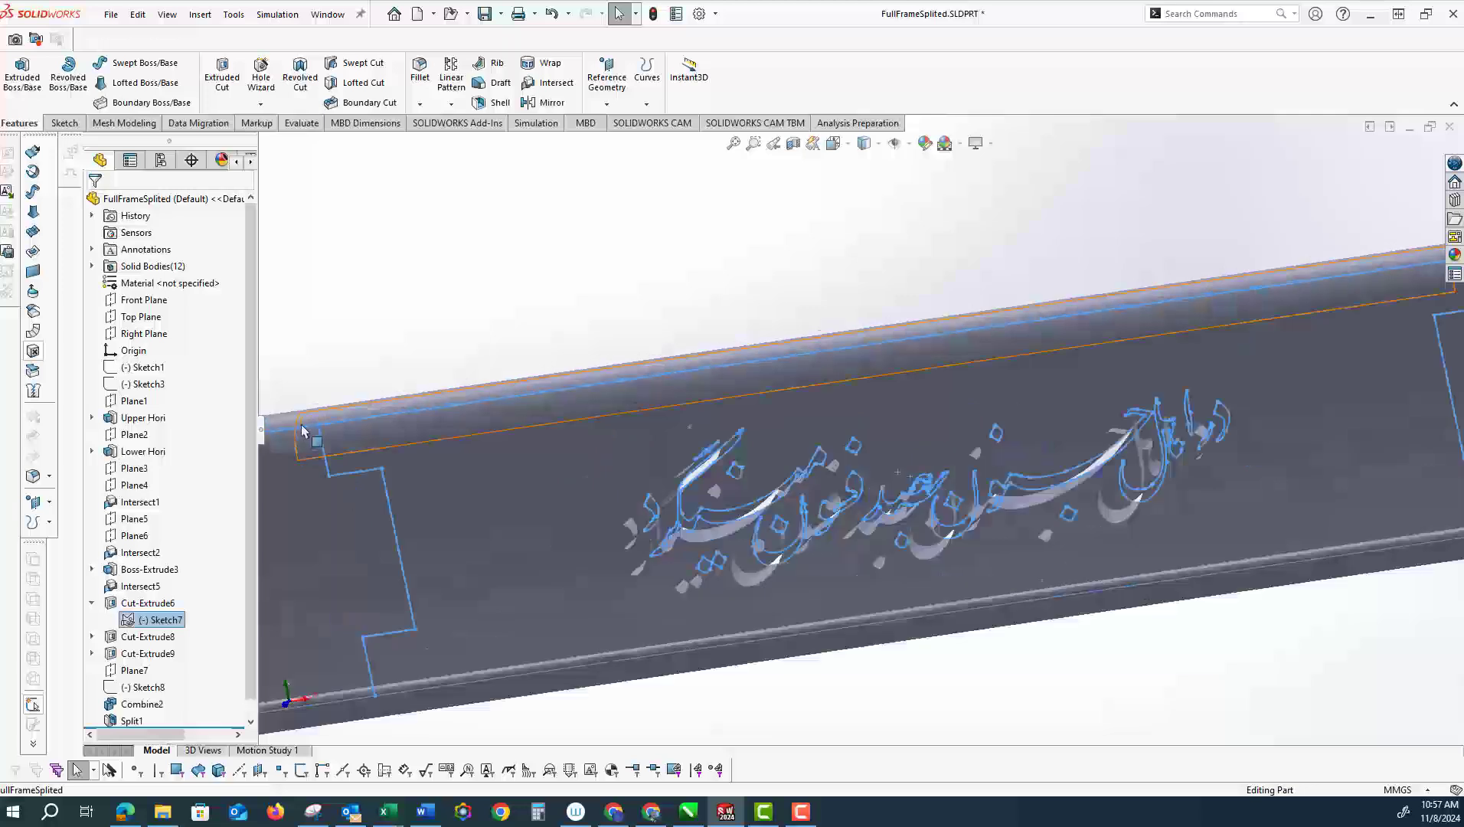
left_click(460, 301)
scroll(568, 358, "up", 5)
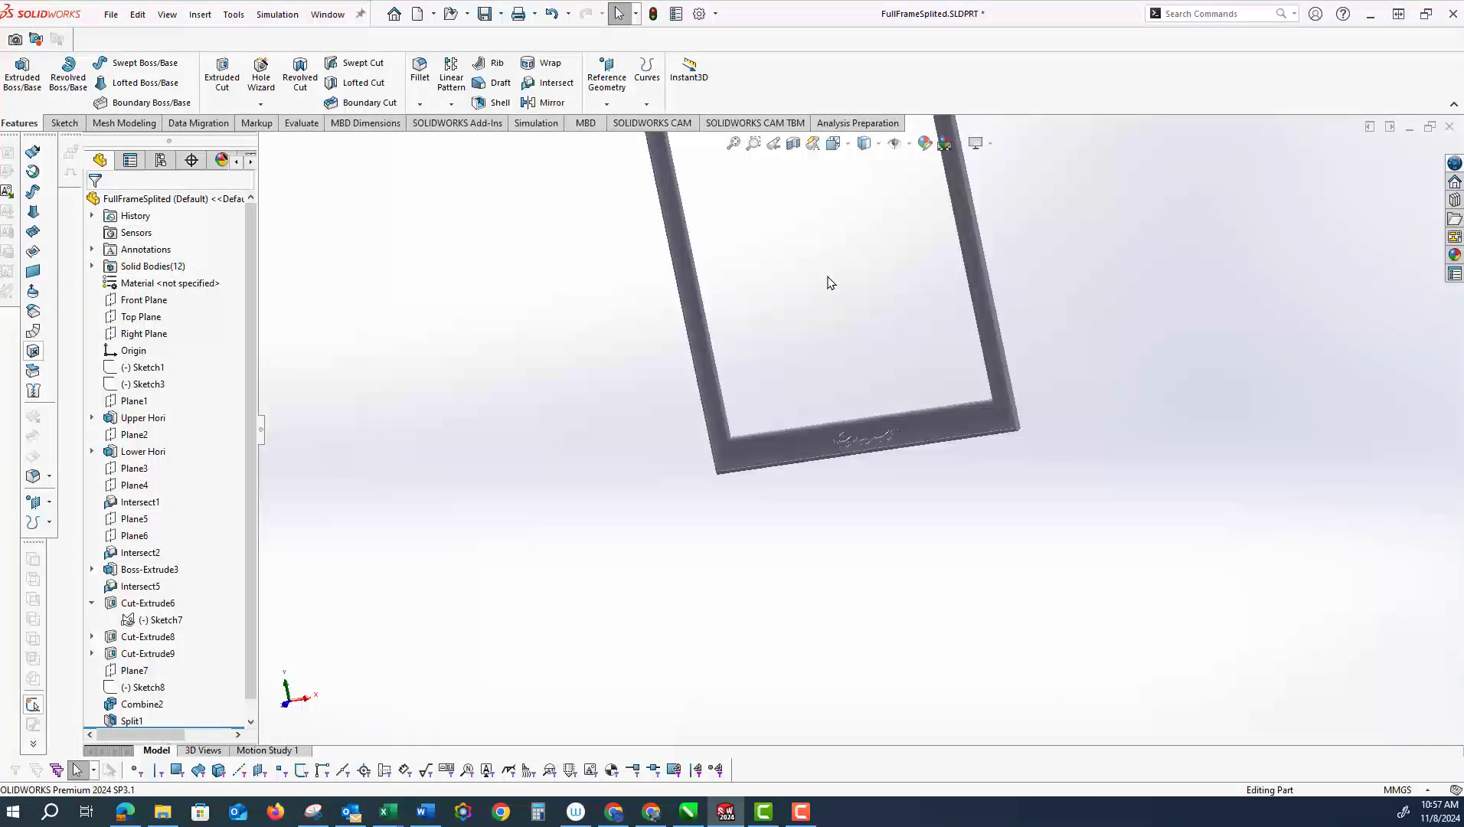
Show Sketch8 with its split outlines around the frame and clear the selection
scroll(824, 286, "up", 1)
scroll(191, 460, "down", 1)
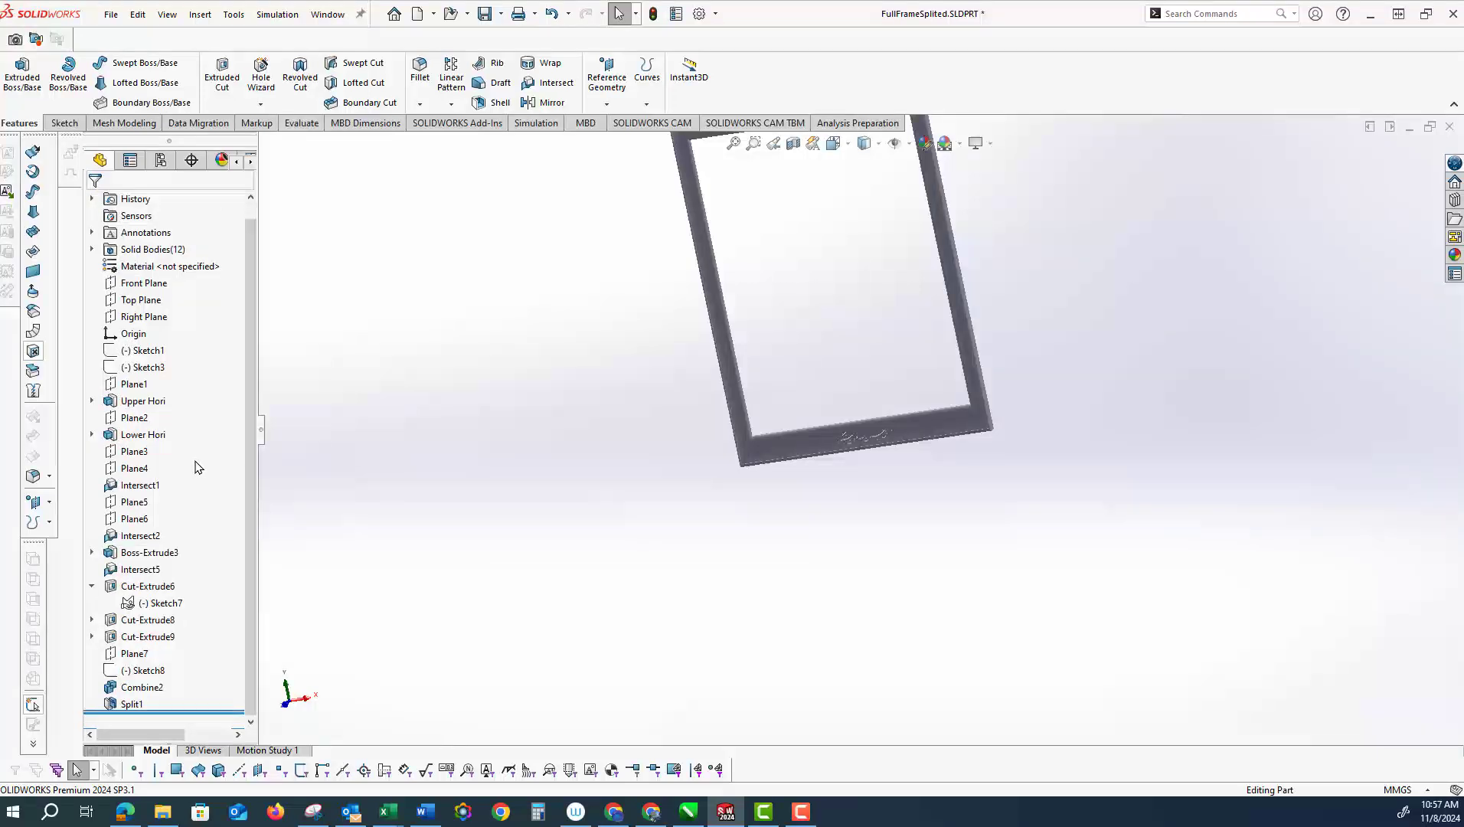
right_click(139, 677)
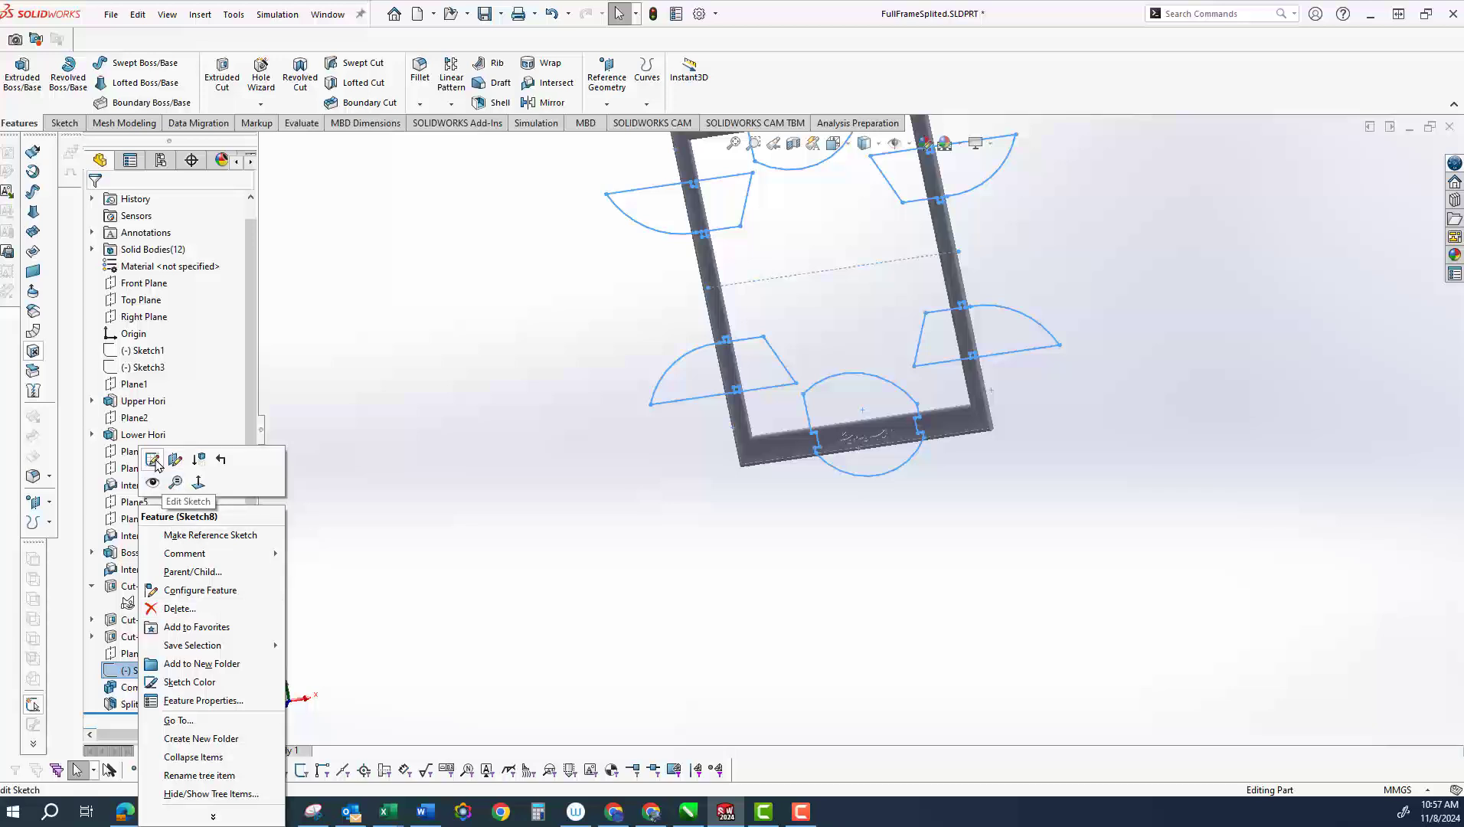
left_click(268, 507)
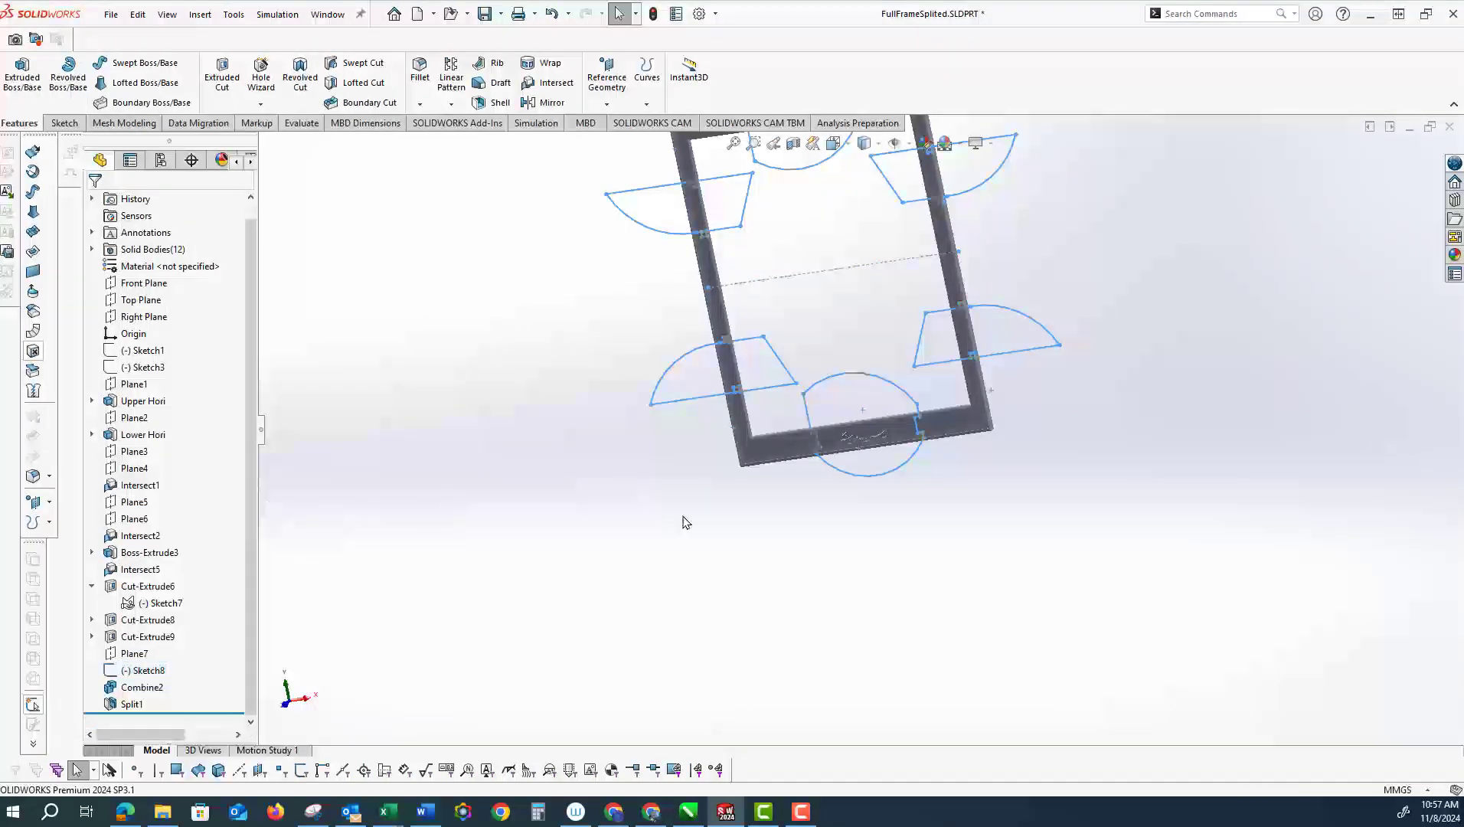
left_click(683, 517)
Examine how Sketch8's closed outlines cross the side bars and the upper bar around its calligraphy
scroll(683, 517, "up", 3)
scroll(887, 273, "down", 8)
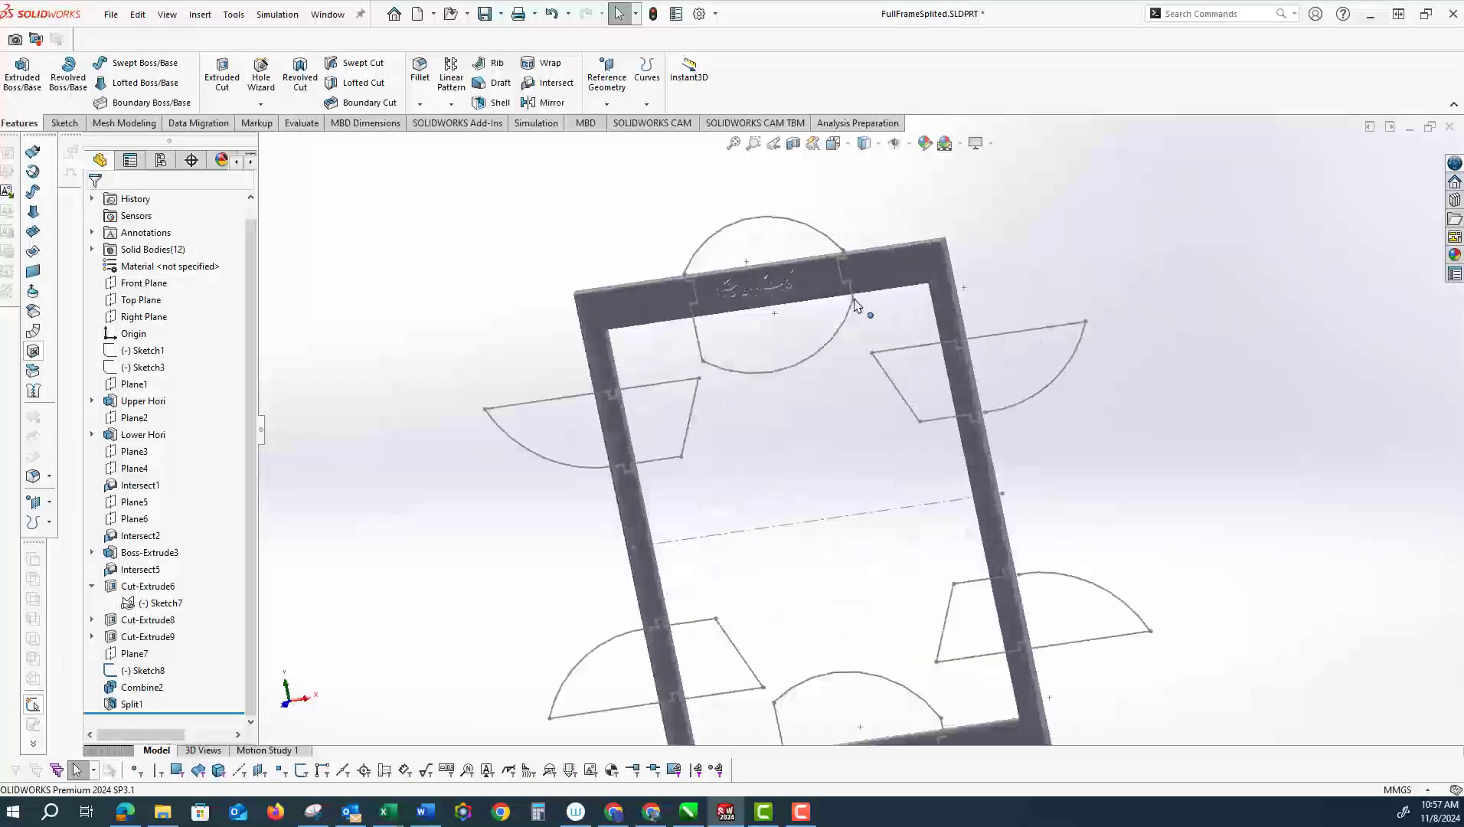
middle_click(644, 401)
left_click_drag(644, 401, 674, 312)
scroll(675, 401, "up", 10)
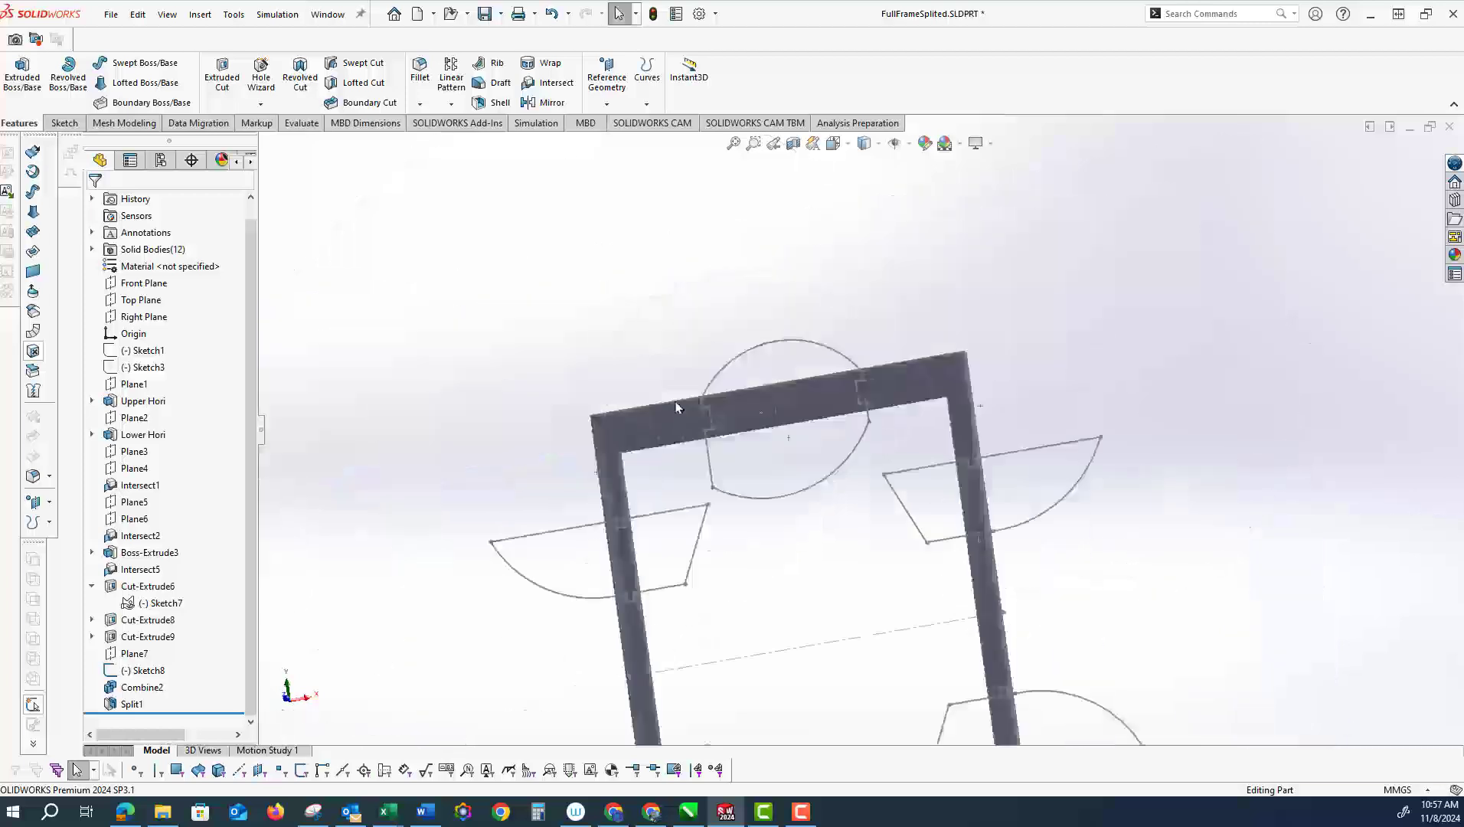
scroll(842, 616, "down", 2)
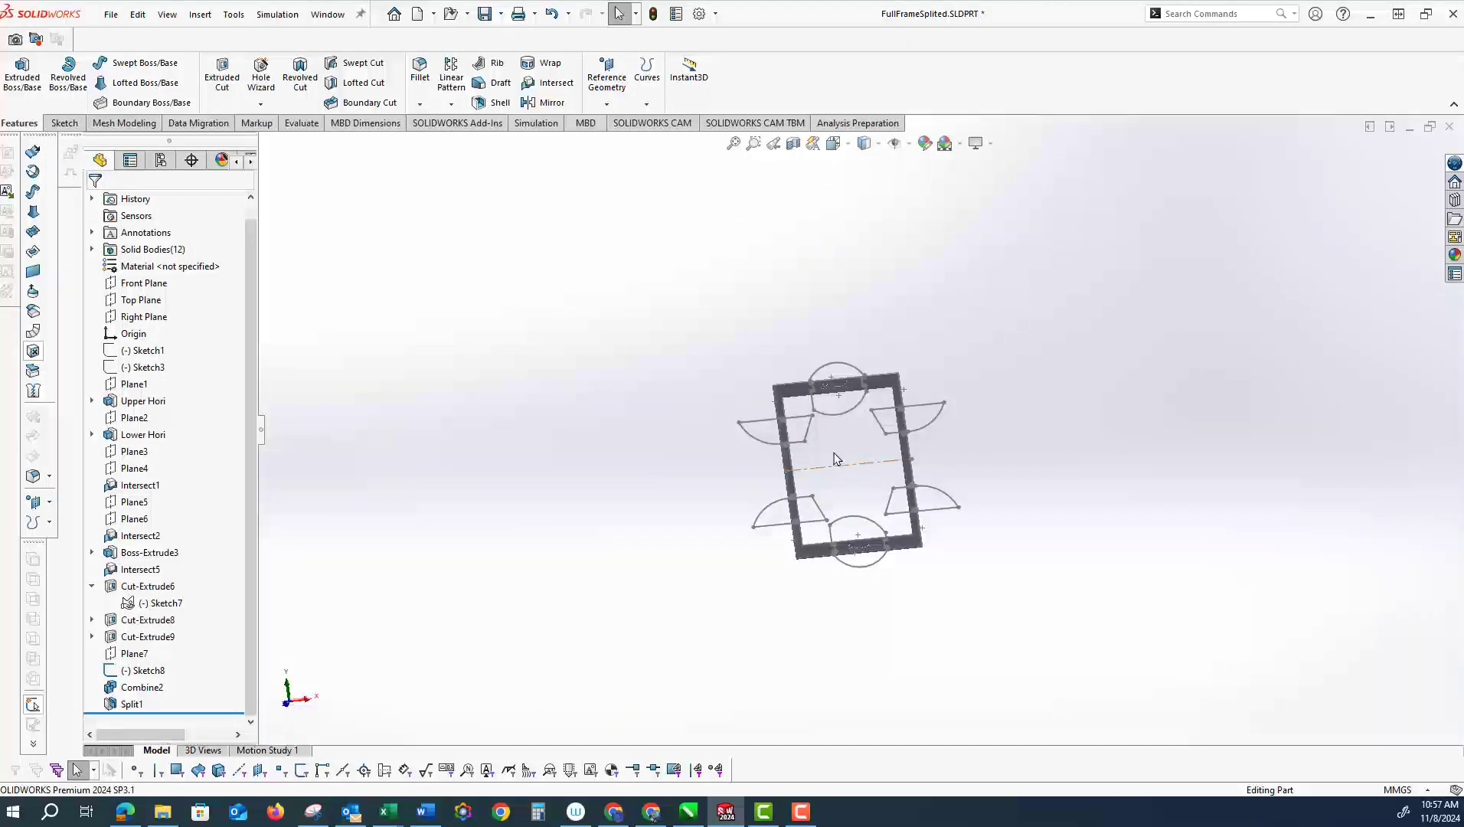
scroll(831, 450, "down", 8)
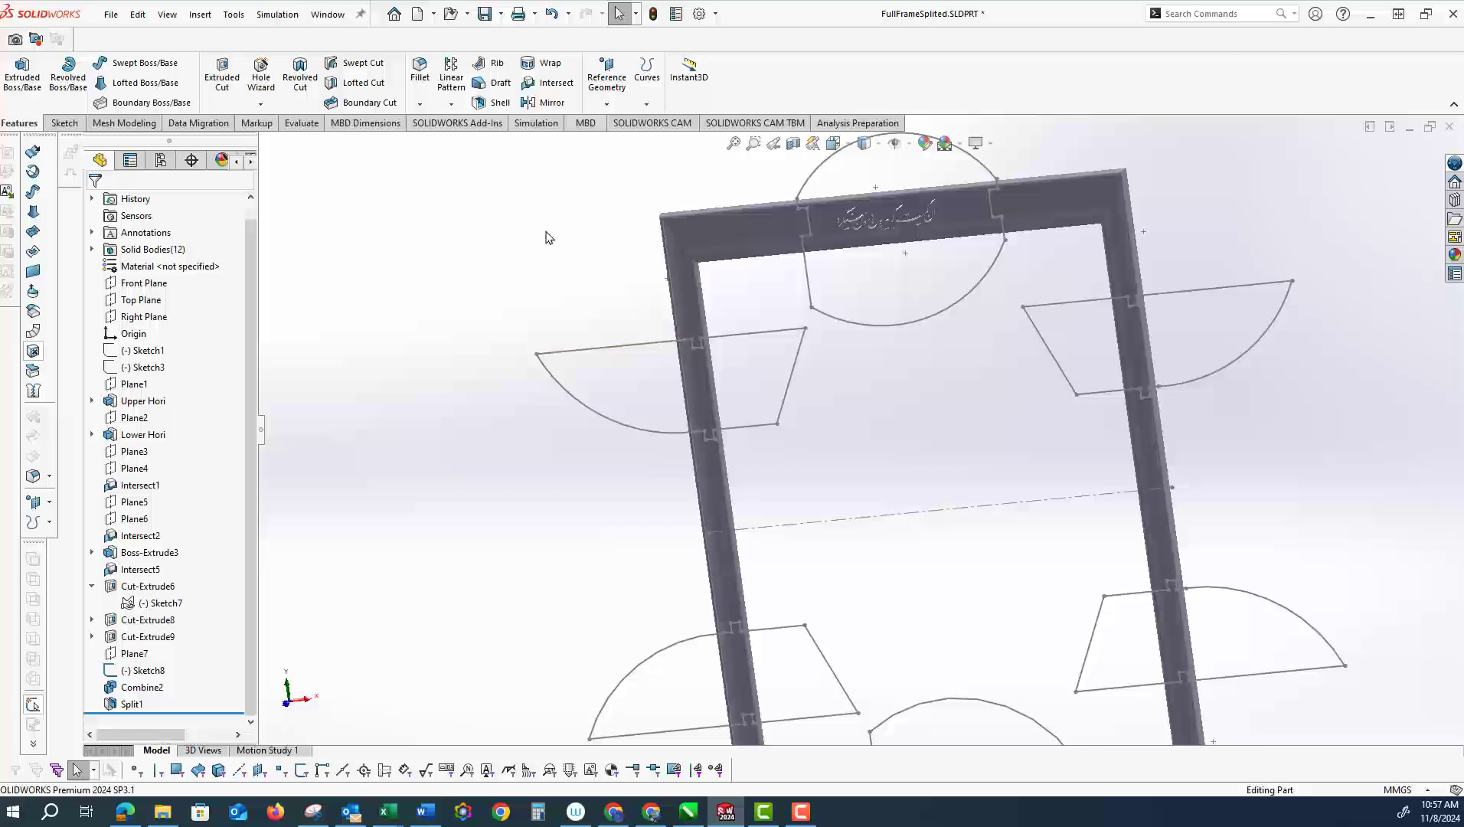
scroll(766, 253, "down", 4)
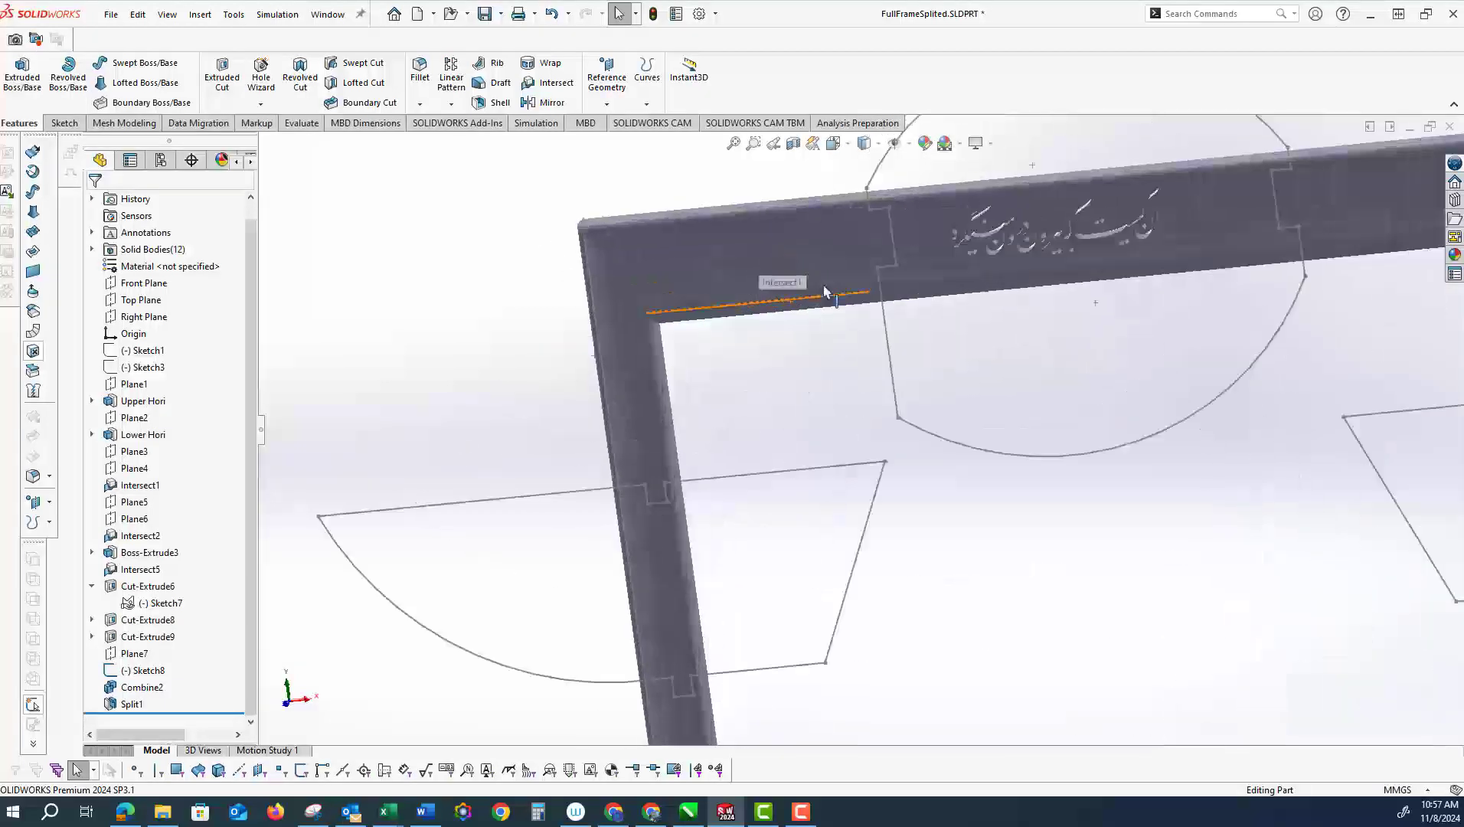
scroll(881, 268, "down", 3)
scroll(1006, 251, "up", 6)
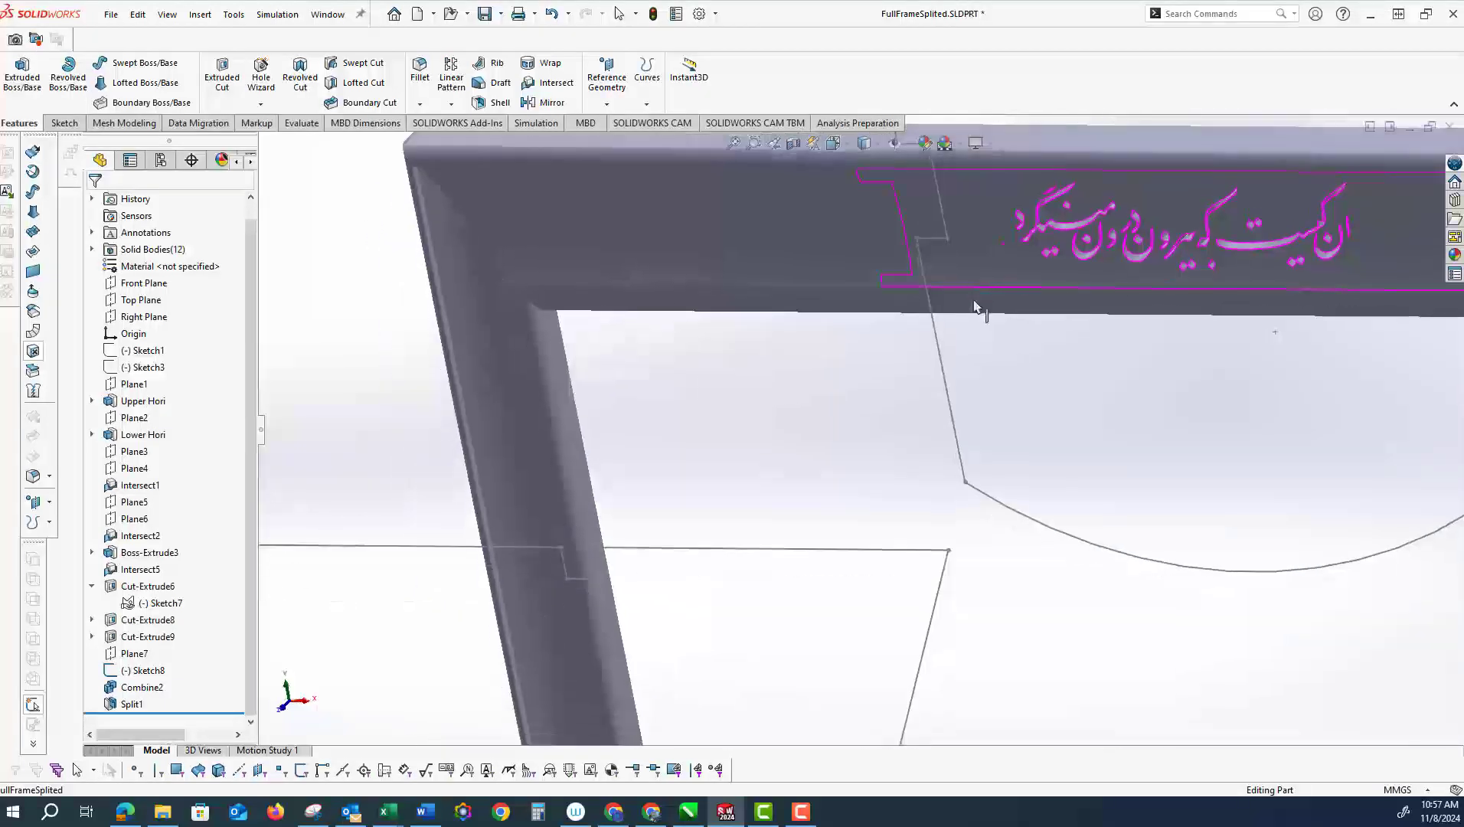
scroll(1001, 450, "down", 3)
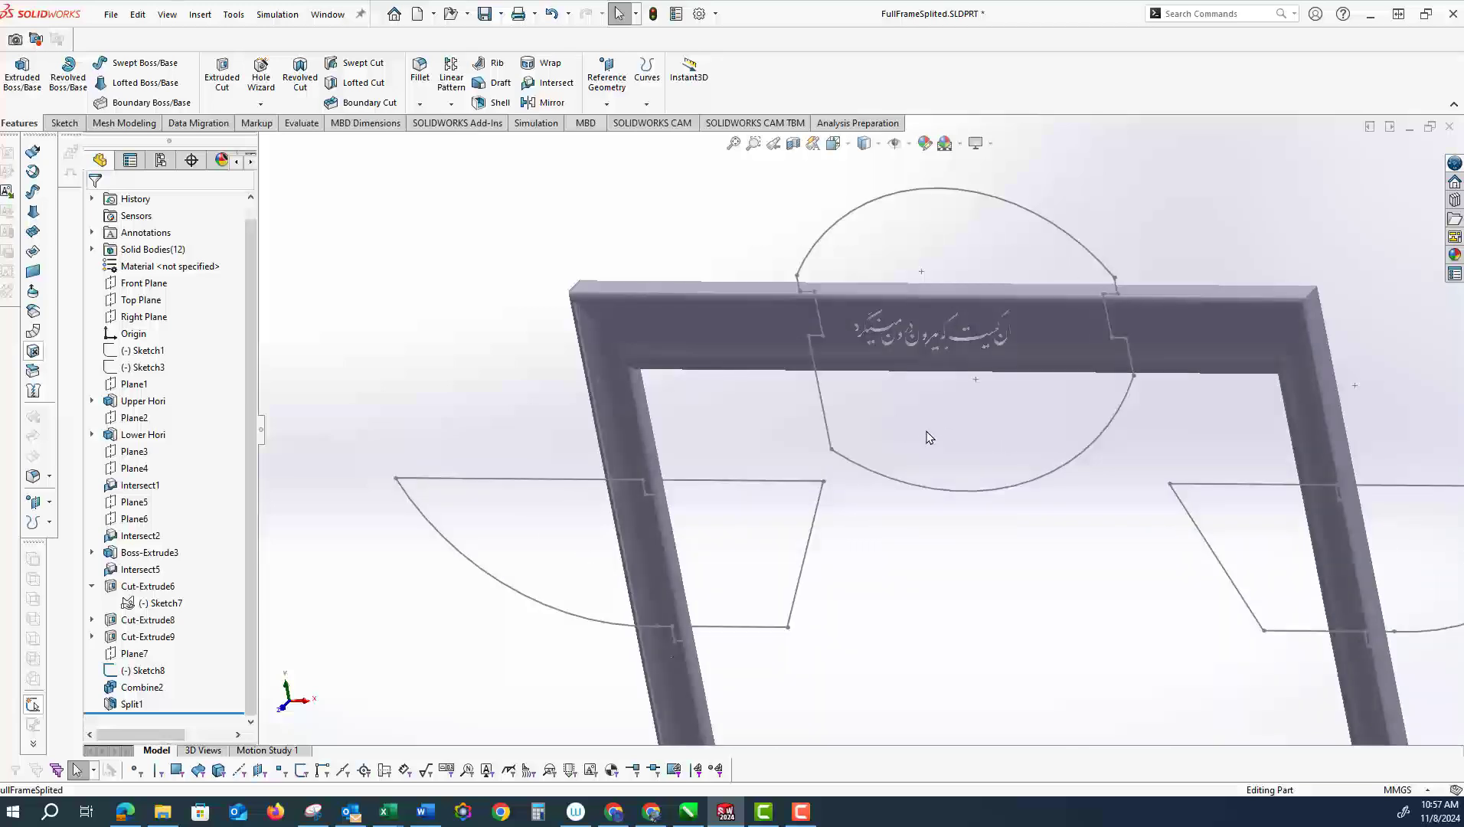
Inspect Sketch8's stepped split lines on either side of the lower bar's calligraphy and compare them with the upper bar
scroll(929, 437, "up", 6)
scroll(873, 555, "down", 5)
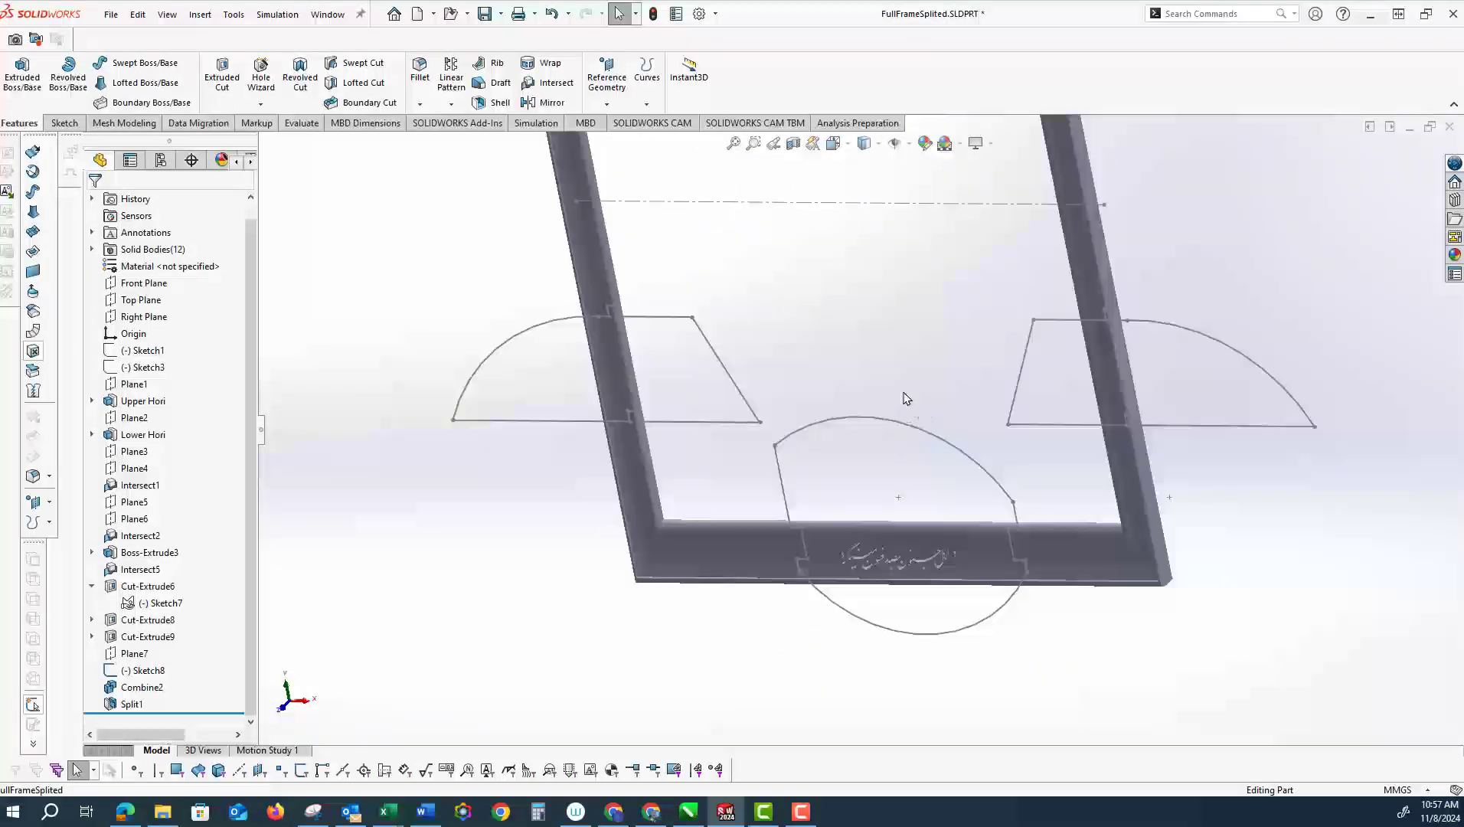
scroll(903, 400, "down", 3)
scroll(902, 469, "up", 2)
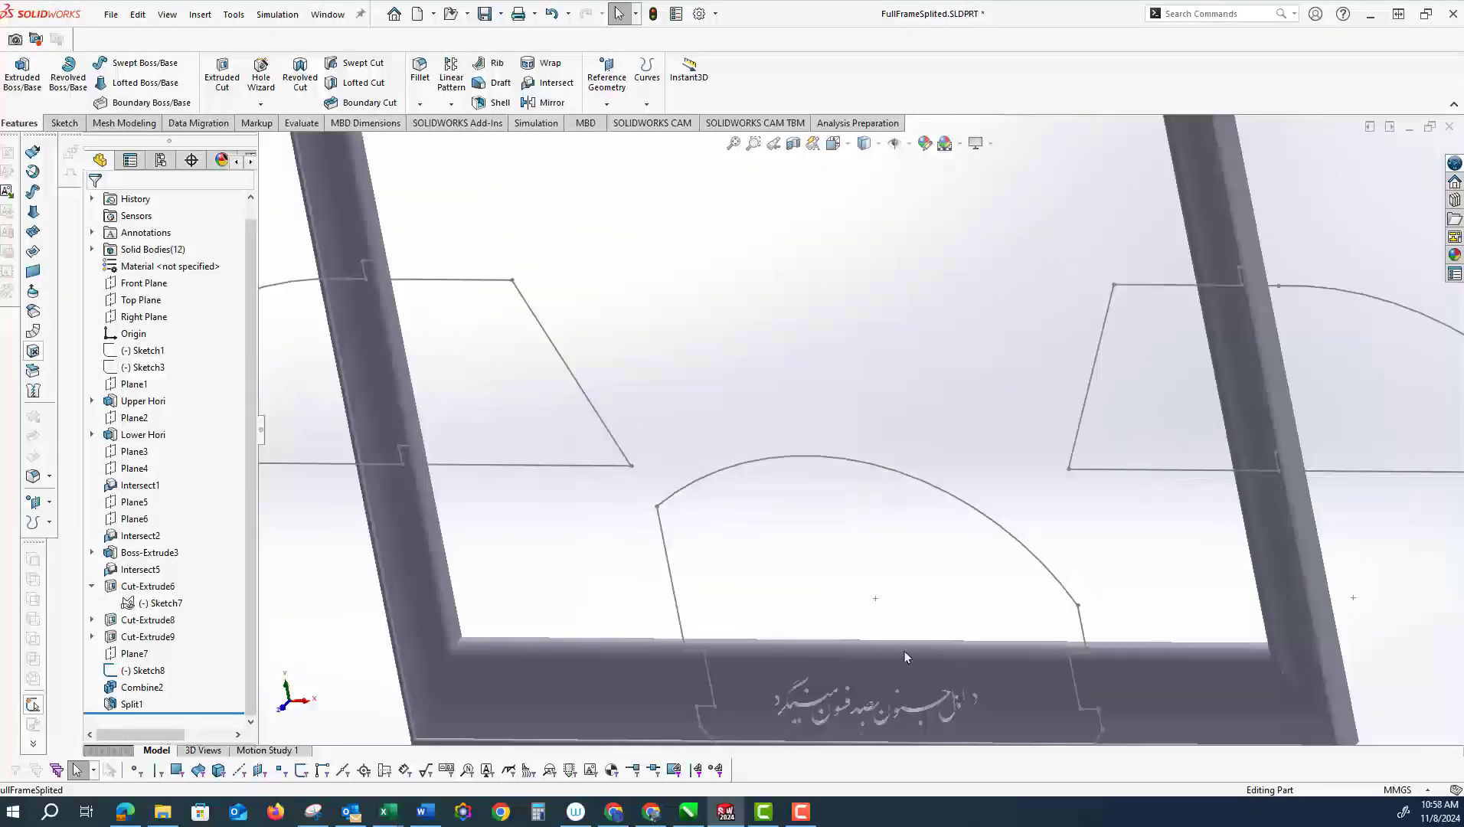
scroll(906, 657, "down", 3)
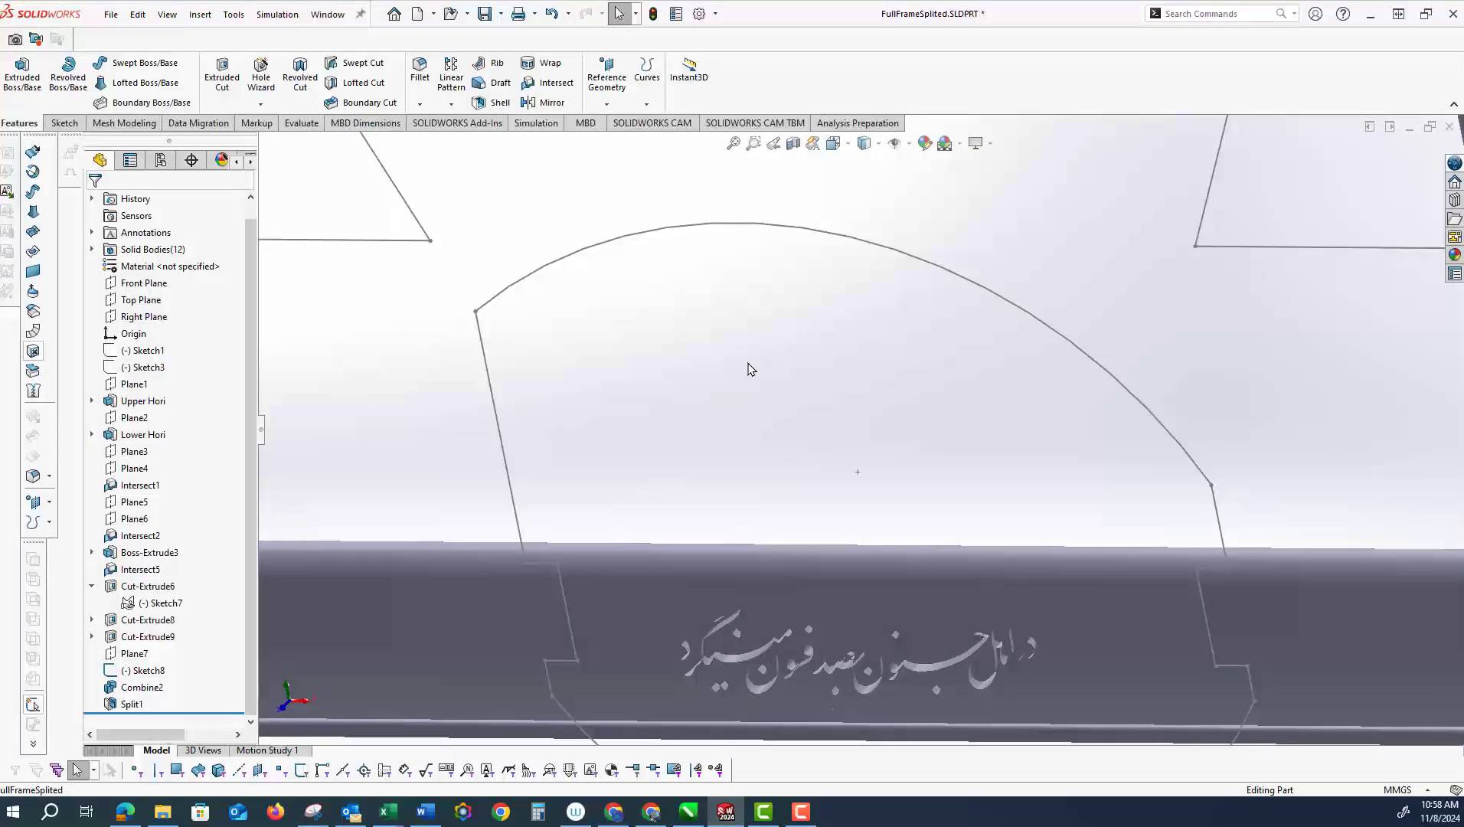
scroll(724, 360, "up", 3)
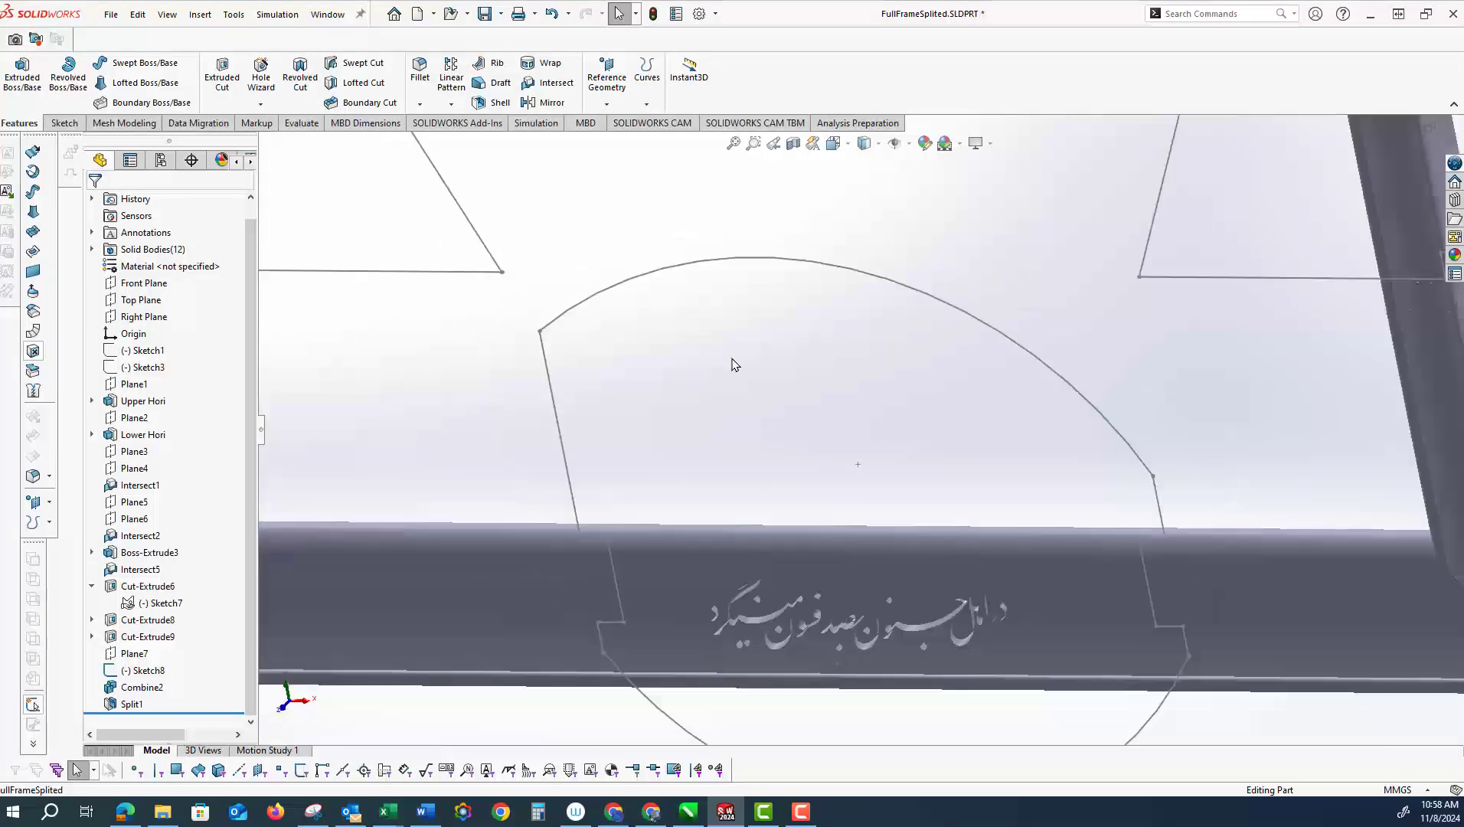
scroll(794, 337, "up", 4)
scroll(842, 184, "up", 3)
scroll(843, 329, "down", 5)
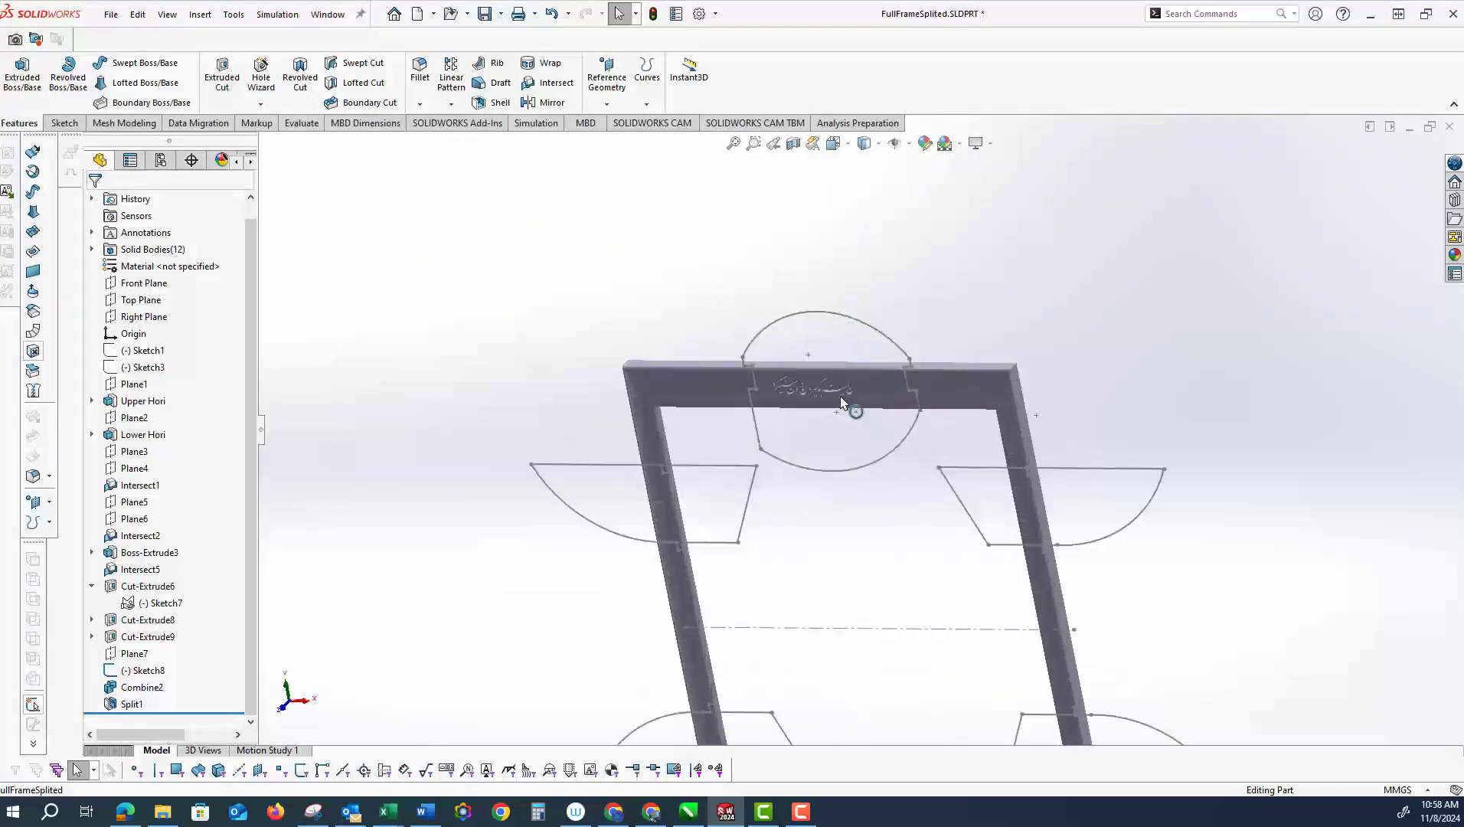
scroll(834, 433, "down", 2)
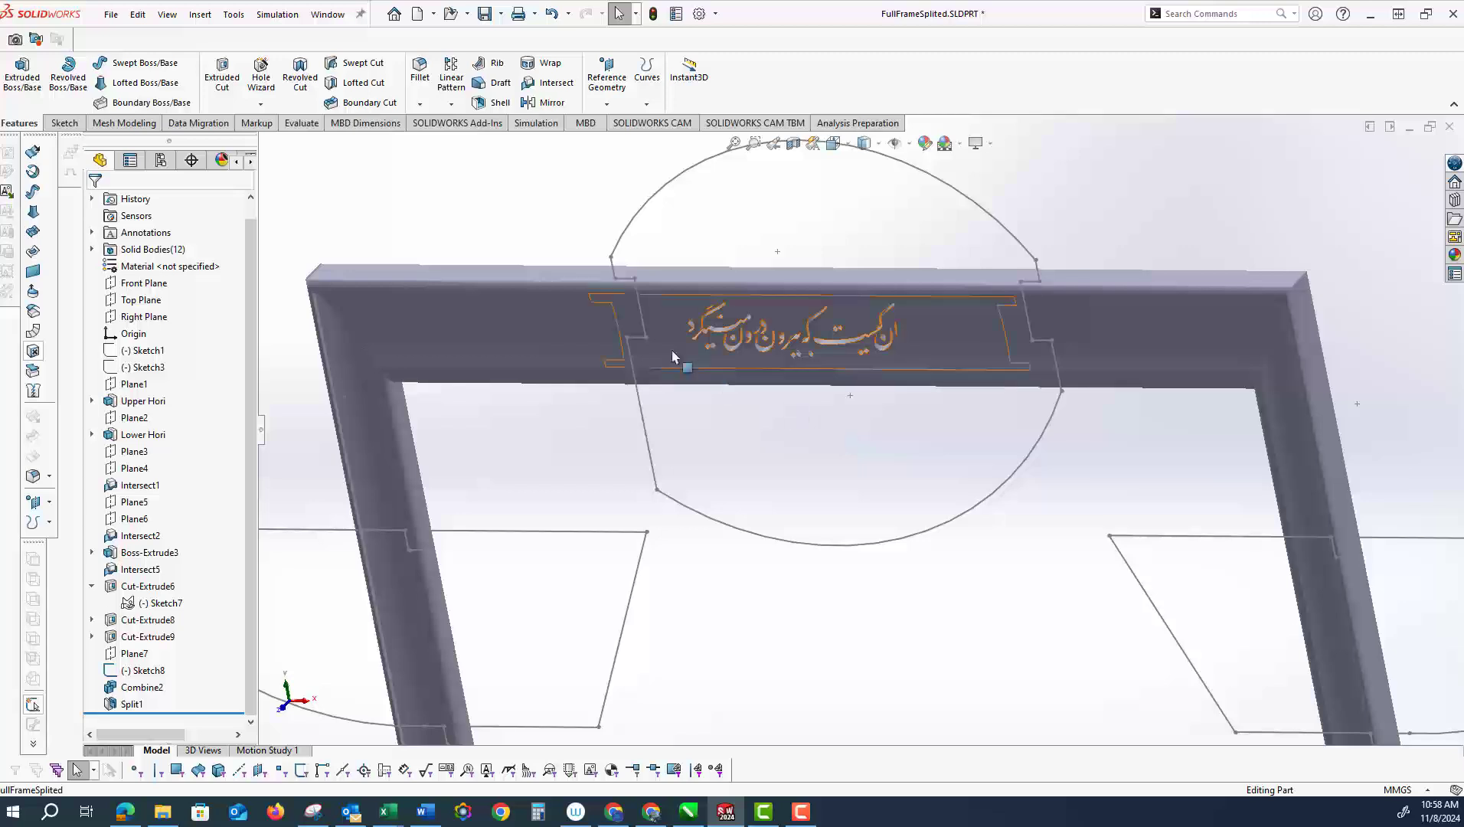